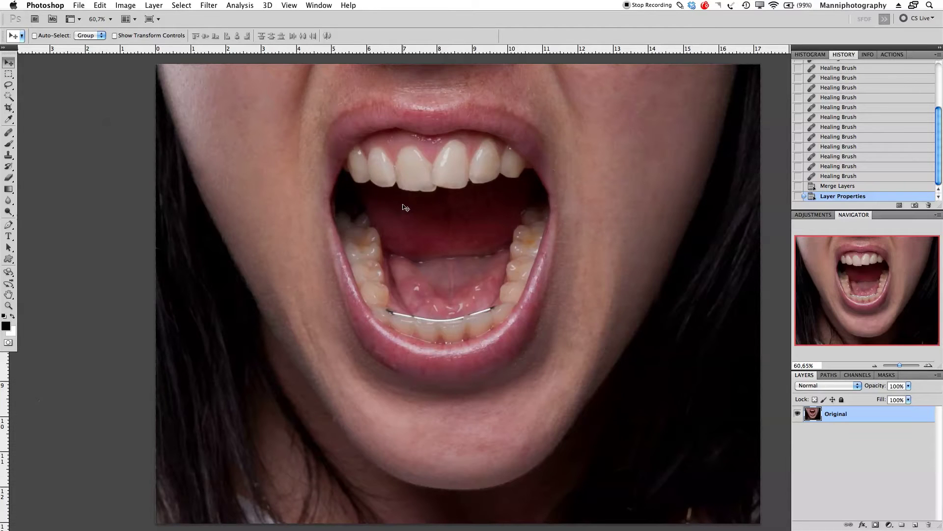
Duplicate the Original layer and name the copy Retouch.
drag(420, 211, 406, 211)
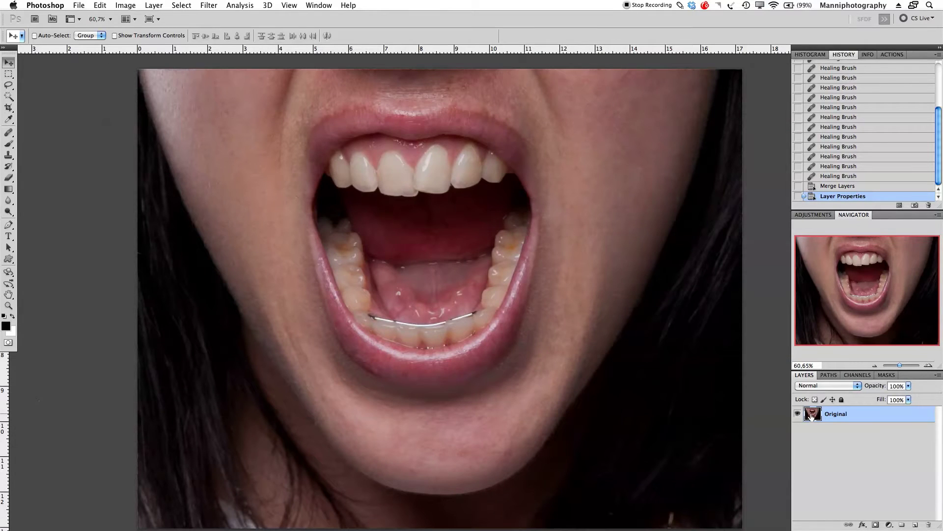
key(super+j)
double_click(844, 414)
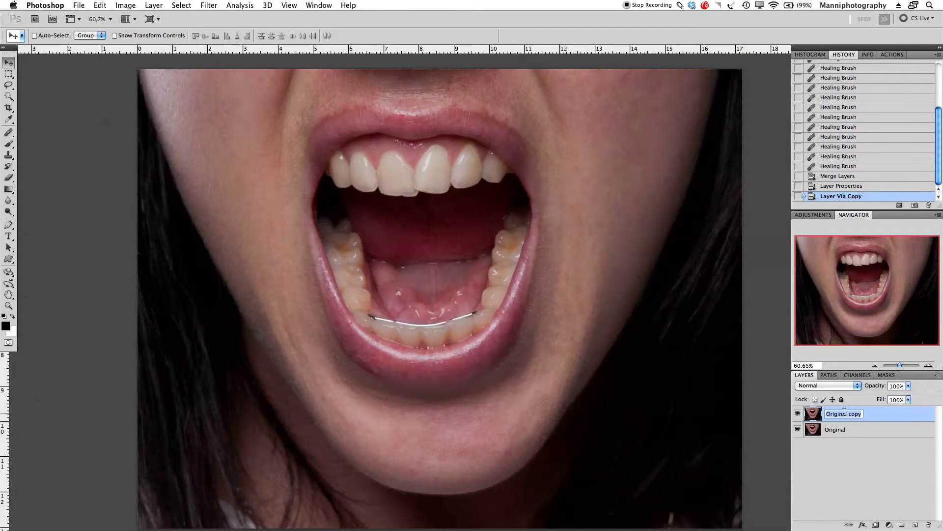
text(Reto)
key(Return)
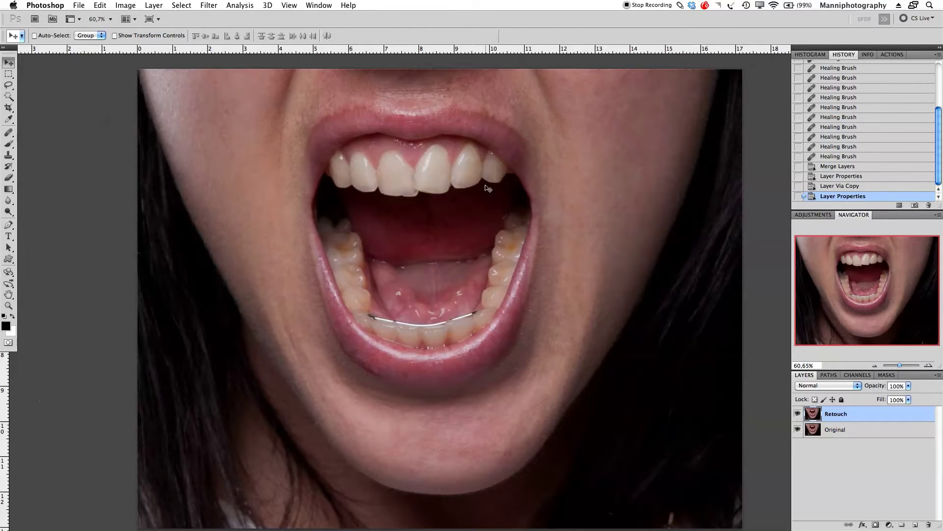
Heal the blemishes along the right half of the upper lip's edge with a size 20 Healing Brush on the Retouch layer.
key(z)
drag(385, 126, 379, 207)
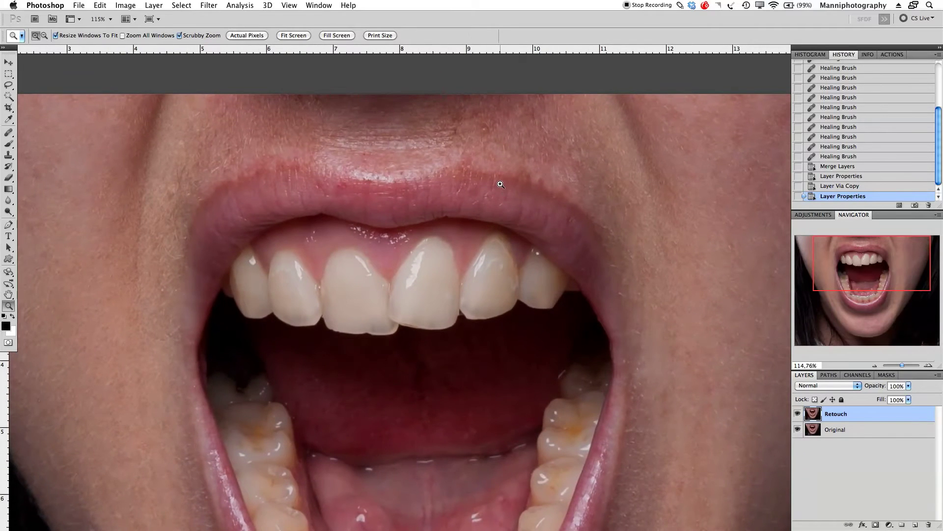
key(j)
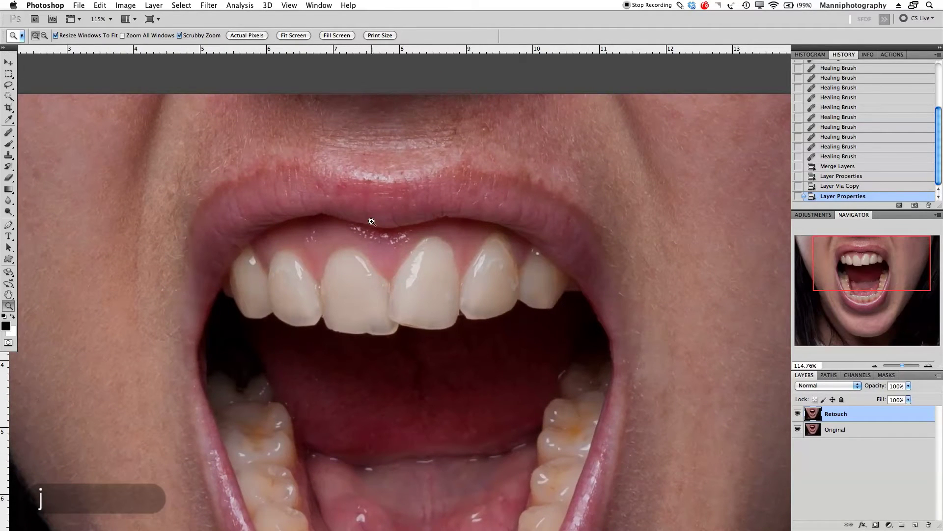
click(8, 132)
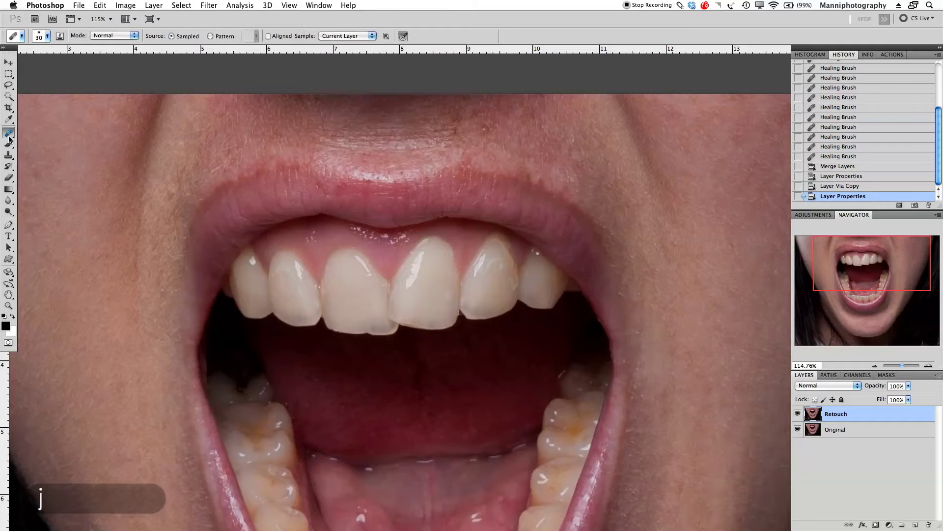
click(15, 135)
key(bracketleft)
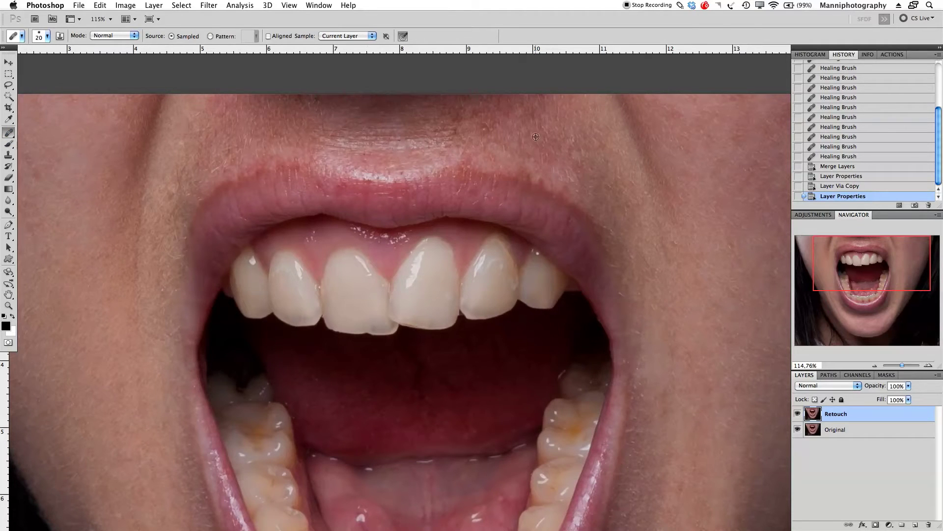
click(524, 176)
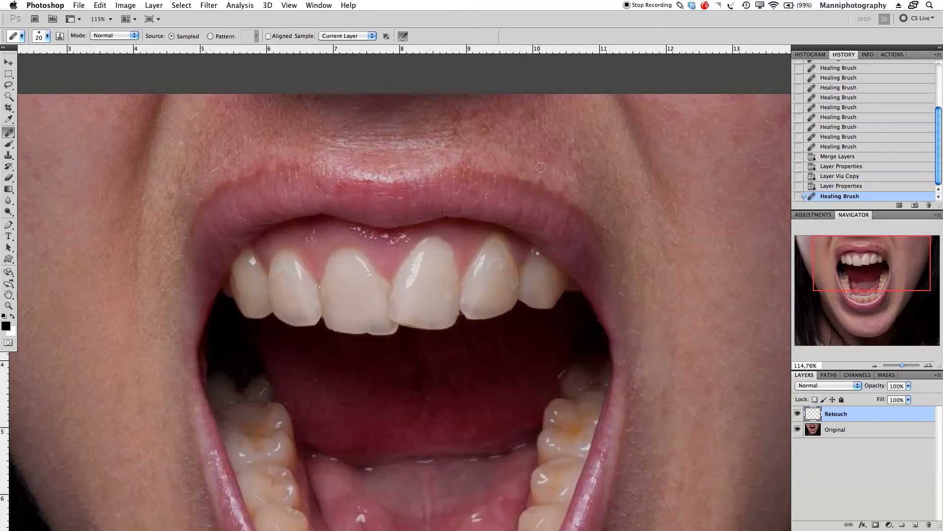
click(540, 183)
click(562, 188)
click(564, 190)
Heal the small spots above the upper lip's centre and around the mouth's upper right corner.
click(468, 159)
click(459, 171)
click(492, 134)
click(558, 199)
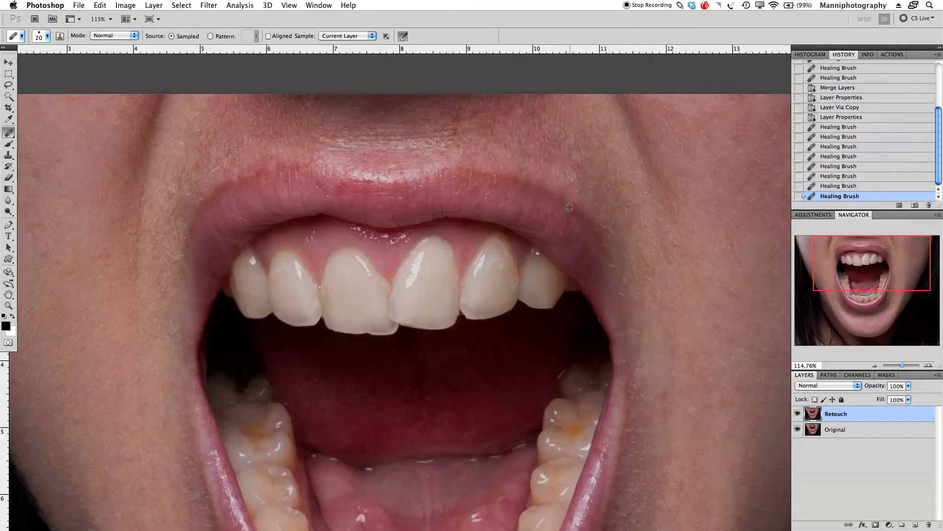
click(561, 203)
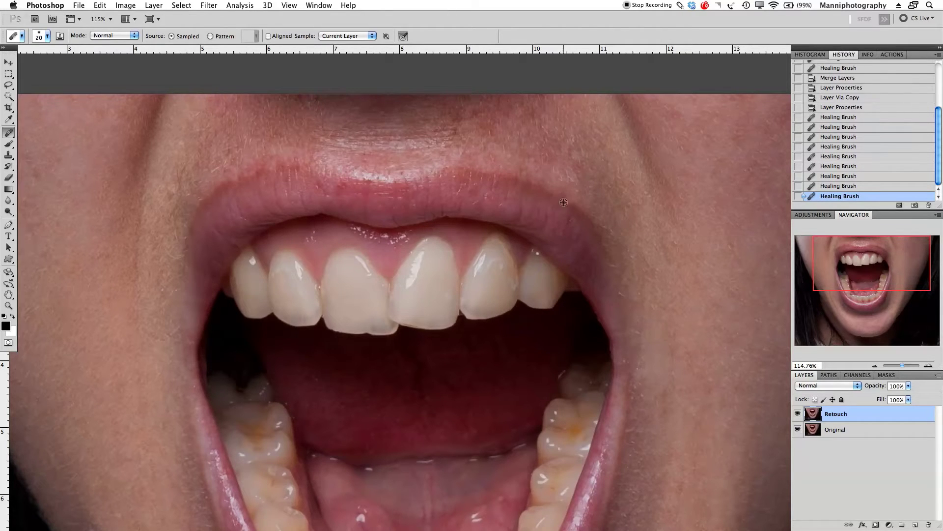
click(598, 234)
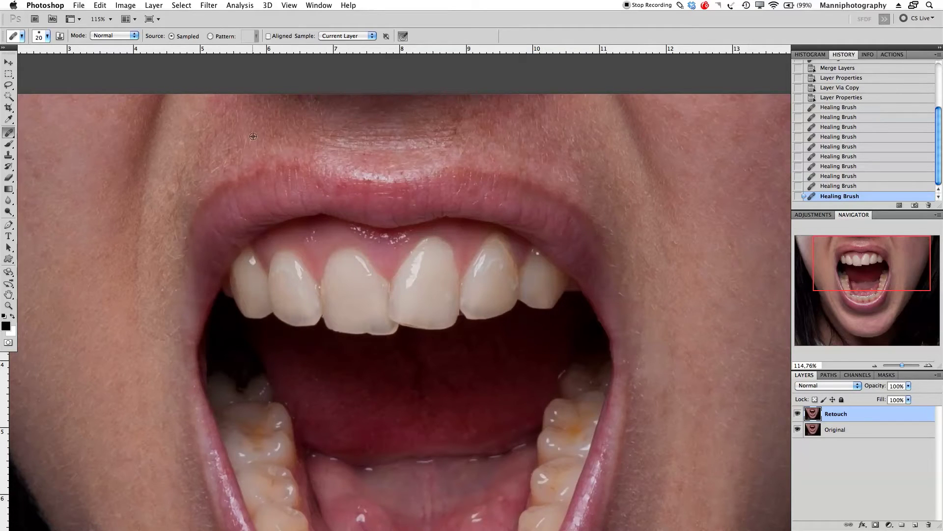
Heal the blemishes above the left half of the upper lip and beside the mouth's left corner.
click(282, 162)
click(280, 161)
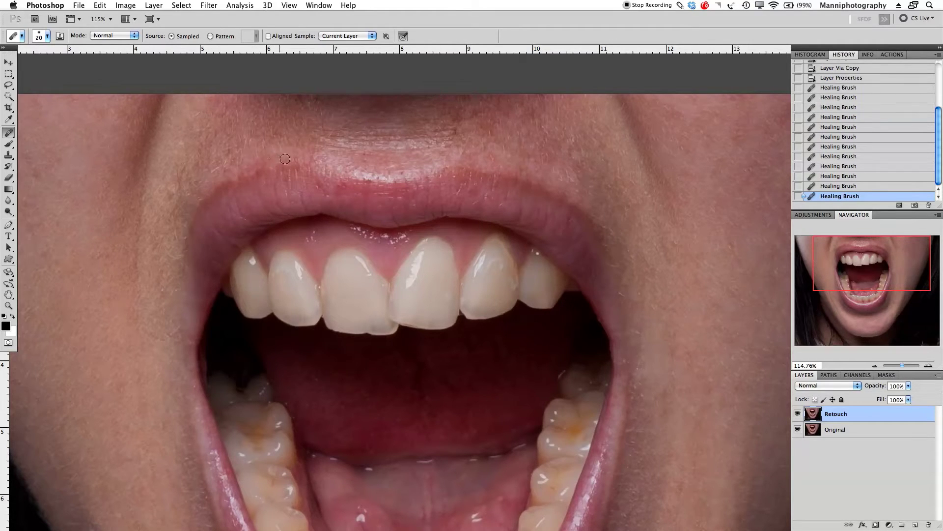
click(289, 159)
click(347, 188)
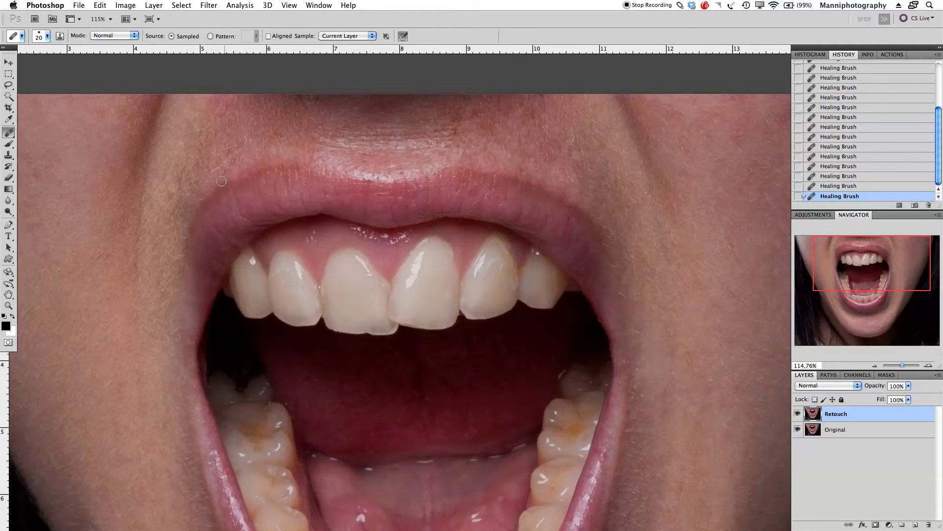
click(200, 207)
mouse_move(178, 259)
mouse_down()
mouse_move(263, 266)
mouse_move(237, 181)
mouse_move(236, 206)
mouse_move(231, 193)
mouse_up()
Try the Healing Brush at sizes 320 and 250 over the upper lip and return it to size 20.
click(320, 209)
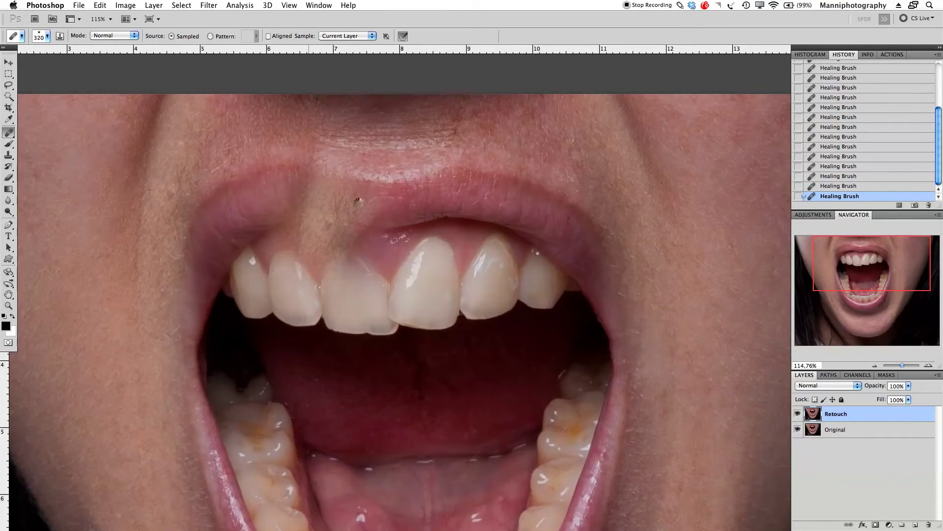
key(super+z)
click(416, 220)
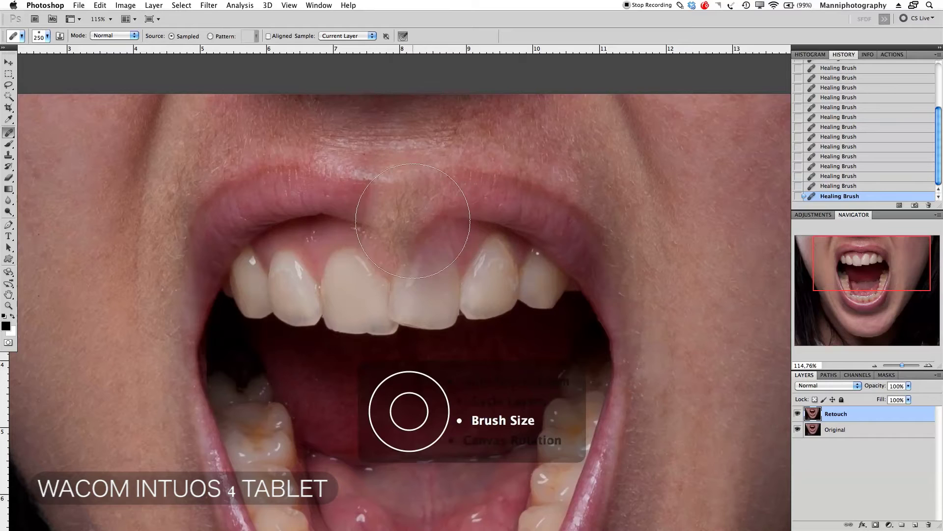
key(bracketleft)
key(bracketleft)
key(bracketleft)
key(bracketleft)
key(bracketleft)
key(bracketleft)
key(bracketleft)
key(bracketleft)
key(bracketleft)
key(bracketleft)
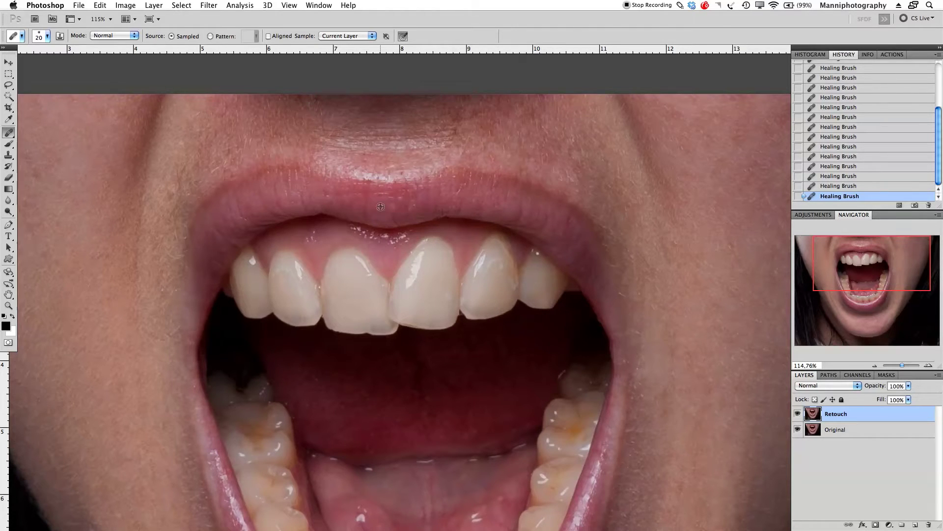
Heal the remaining marks in the middle of the upper lip and on the lower left part of the lower lip.
drag(371, 206, 369, 211)
scroll(325, 271, down, 10)
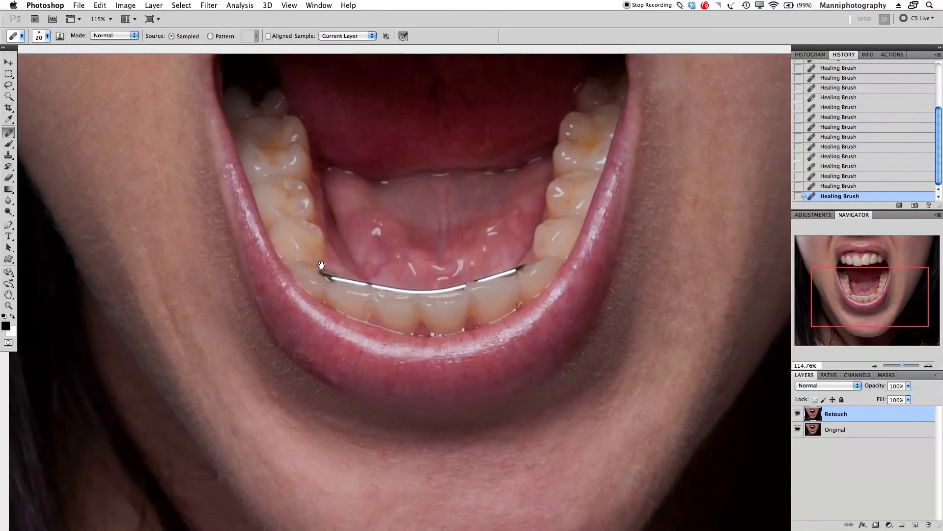
key(super+r)
click(323, 358)
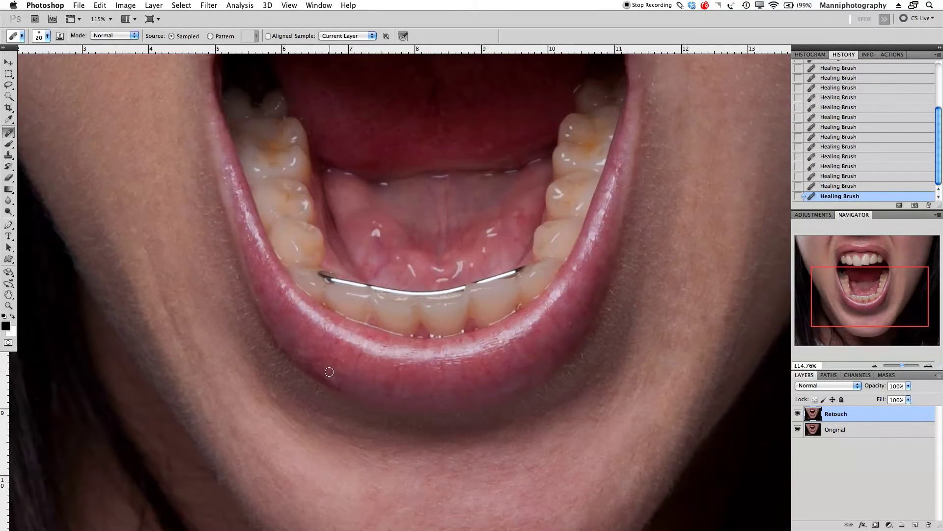
alt+click(368, 366)
Check the healed areas of the mouth and compare the image with the Retouch layer hidden and shown.
drag(636, 197, 558, 225)
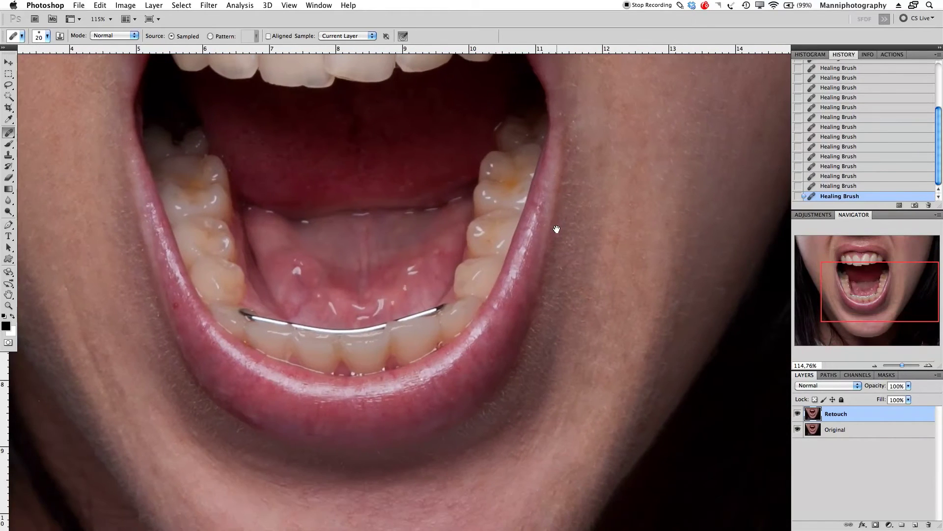
drag(470, 354, 480, 327)
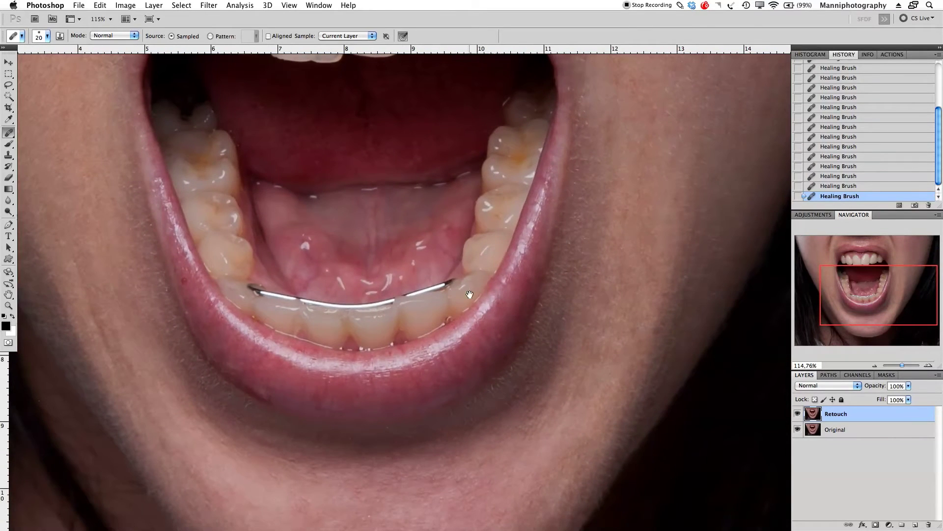
drag(469, 271, 481, 394)
drag(464, 226, 463, 308)
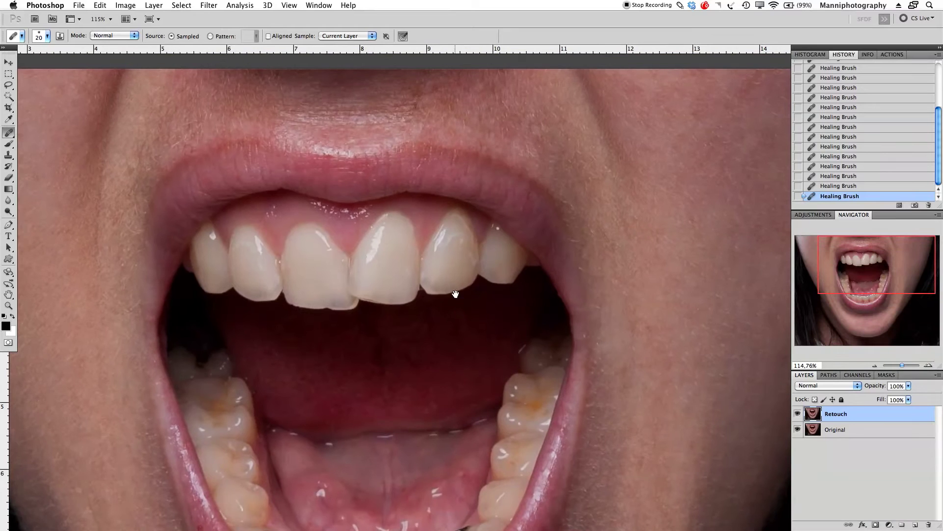
click(874, 366)
click(875, 366)
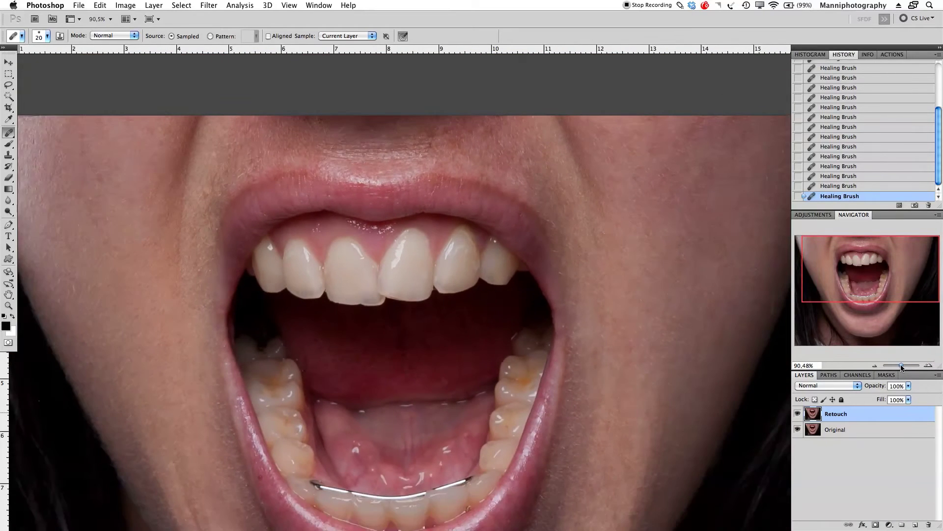
click(875, 365)
scroll(630, 285, down, 2)
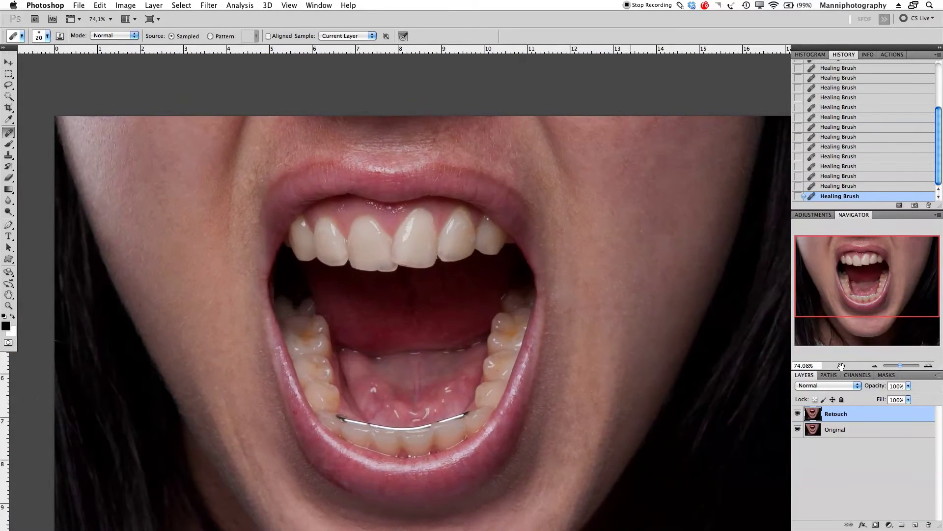
click(798, 414)
click(797, 413)
click(797, 414)
click(798, 414)
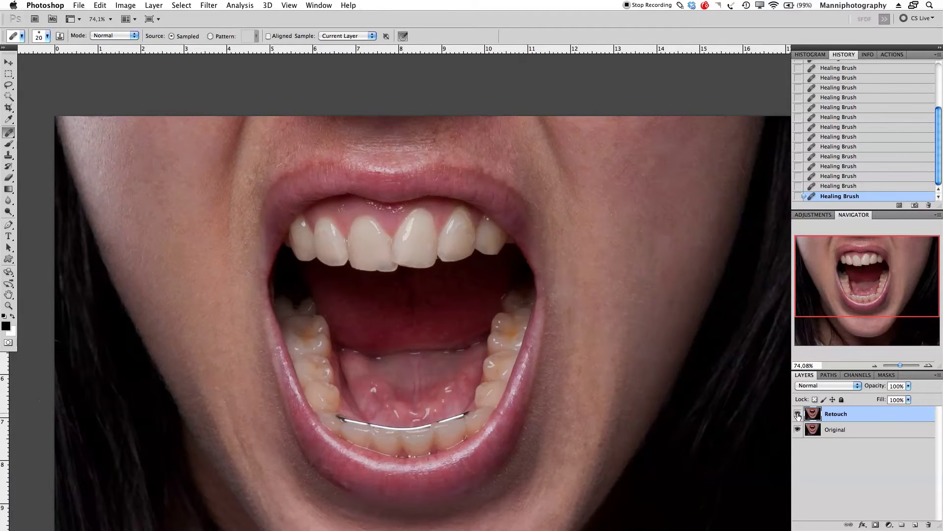
click(797, 416)
click(797, 415)
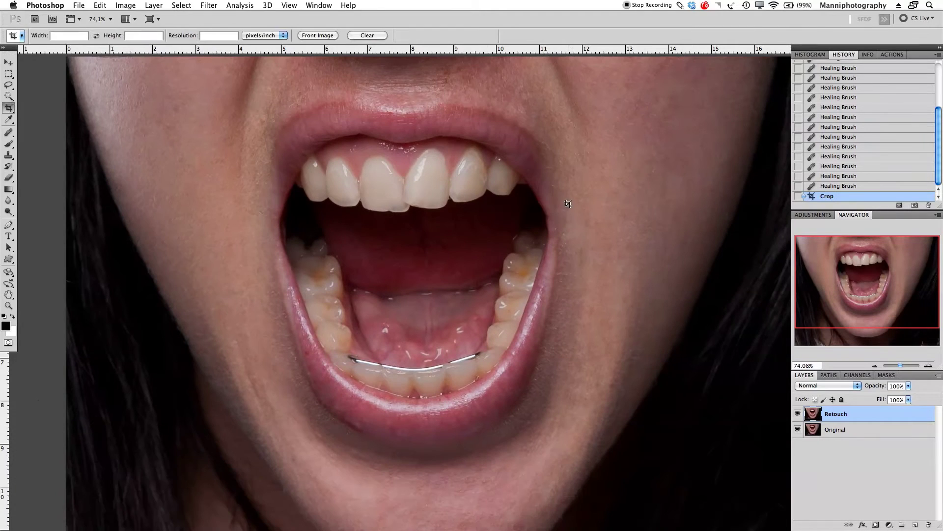
Select the whole mouth with a rectangular marquee reaching from below the nose to the chin, and adjust its position.
key(m)
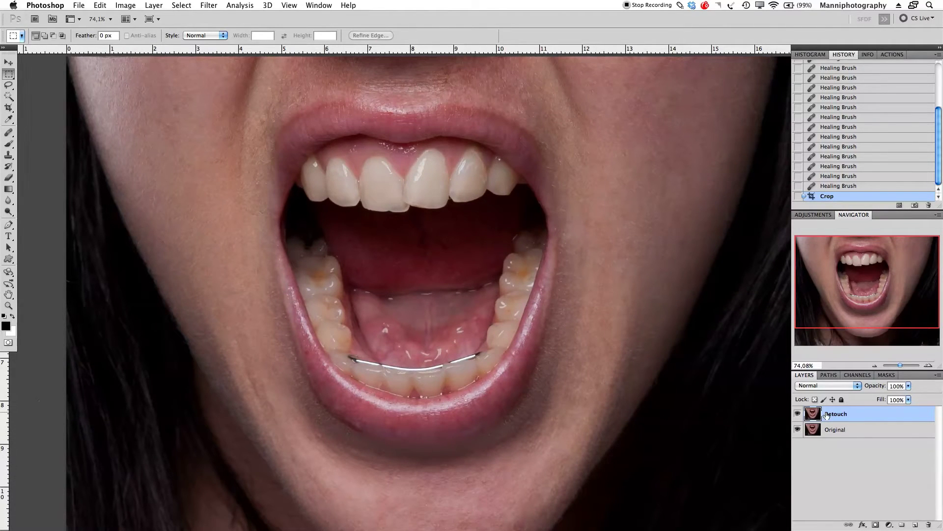
drag(9, 74, 39, 72)
drag(583, 465, 599, 493)
key(Left)
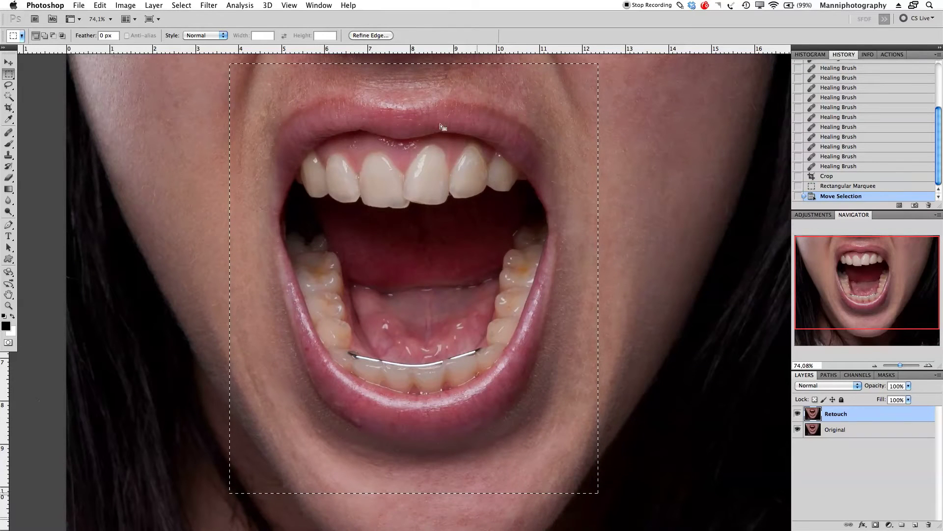
Push the mouth's left edge slightly inward in the Liquify filter with brush size 151, and clear the selection.
click(206, 5)
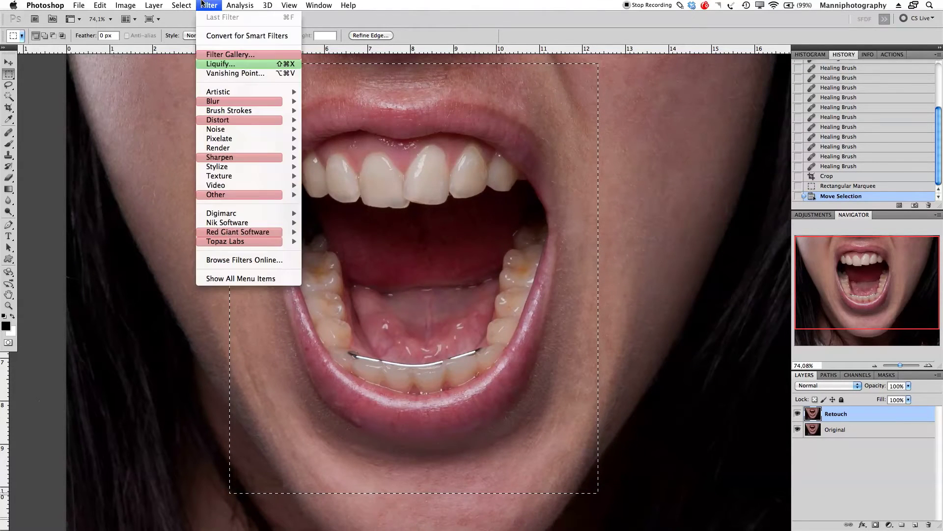
click(217, 64)
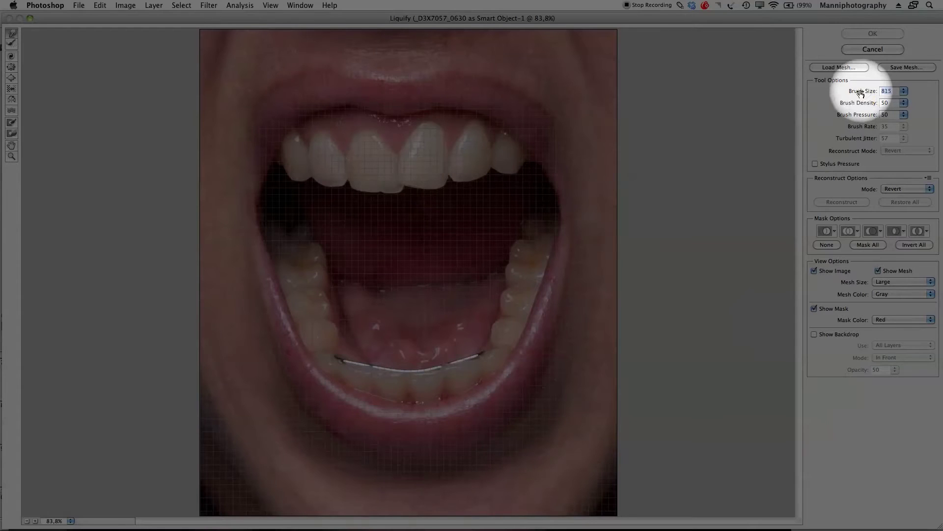
drag(862, 91, 644, 99)
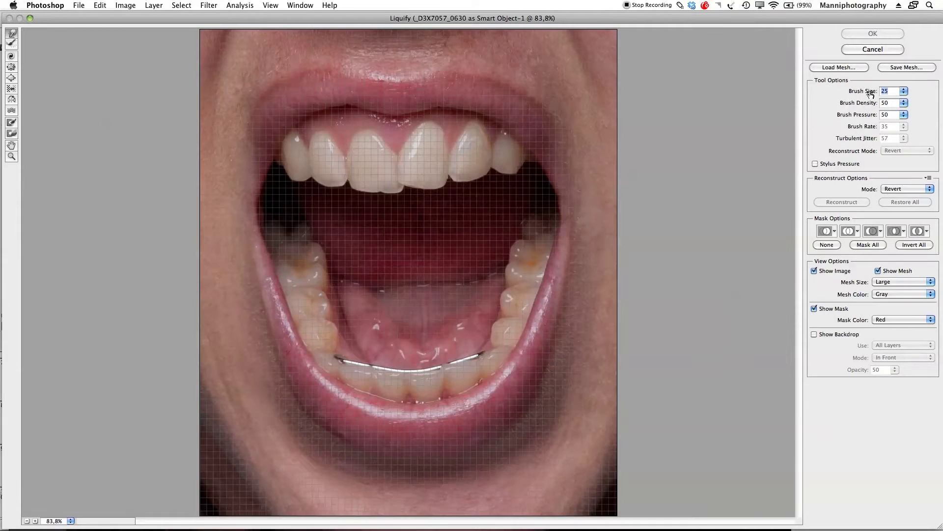
drag(863, 92, 874, 93)
drag(869, 94, 870, 93)
drag(259, 177, 271, 177)
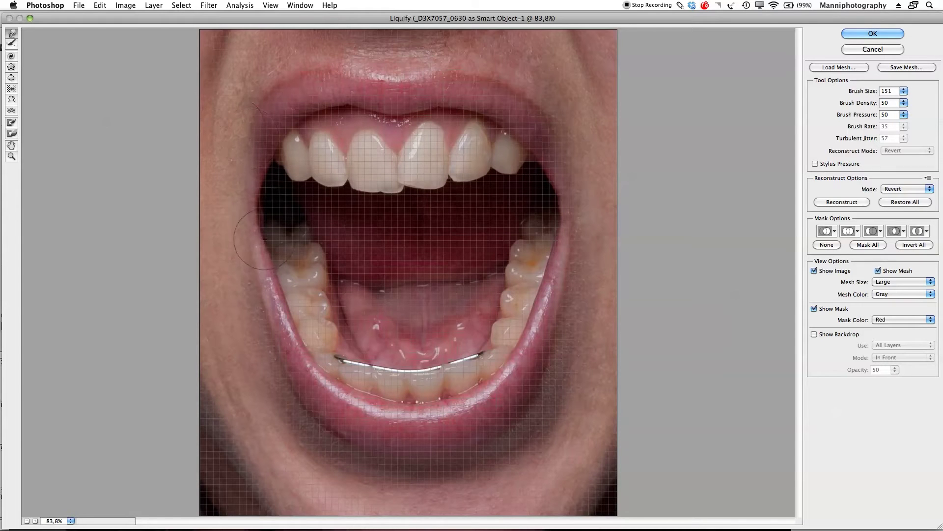
click(870, 33)
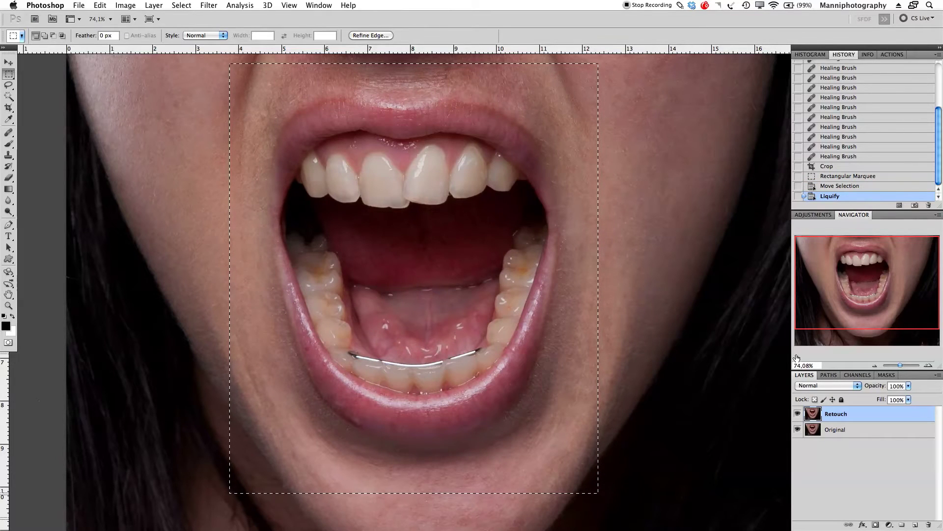
key(super+d)
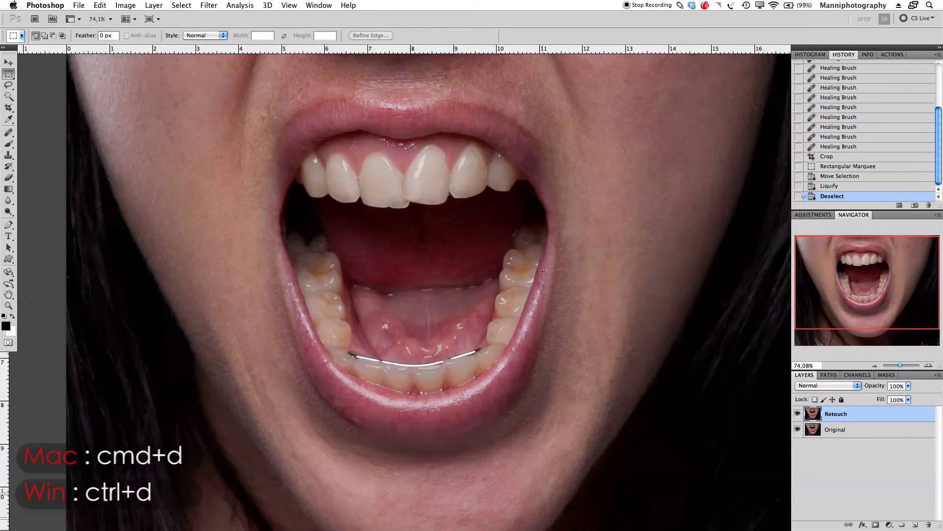
click(797, 415)
Copy a narrow rectangular area between the right upper front tooth and its right neighbour onto a new layer.
drag(441, 176, 459, 207)
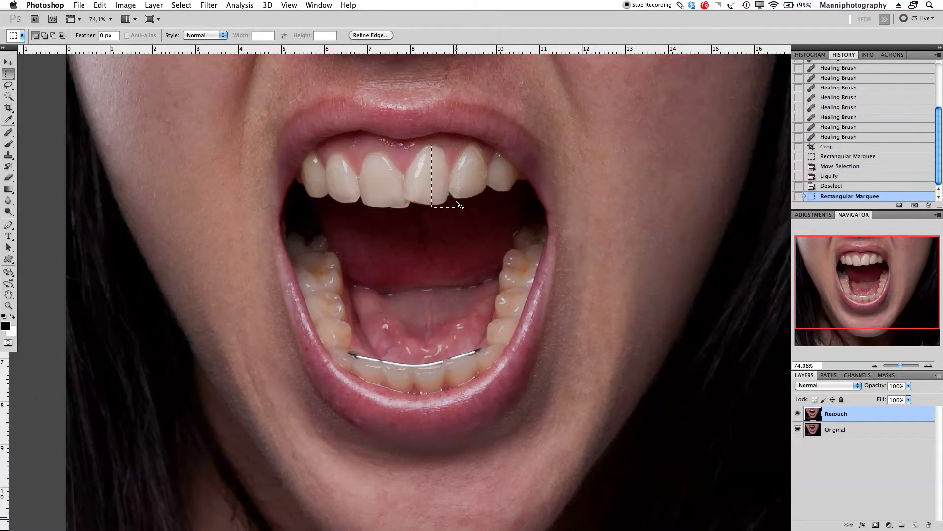
key(super+c)
key(super+v)
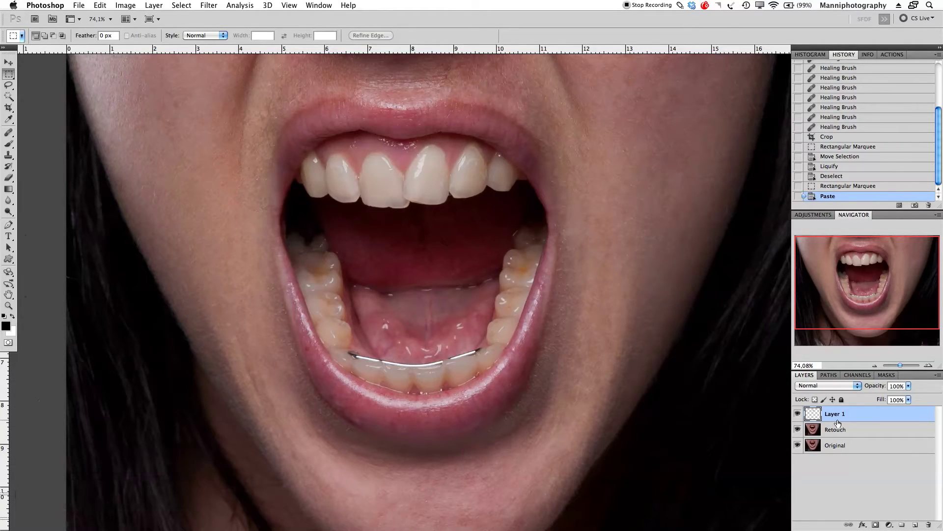
Move the copied tooth strip over the inner edge of the left upper front tooth and set its layer opacity to 78%.
key(v)
drag(447, 187, 408, 186)
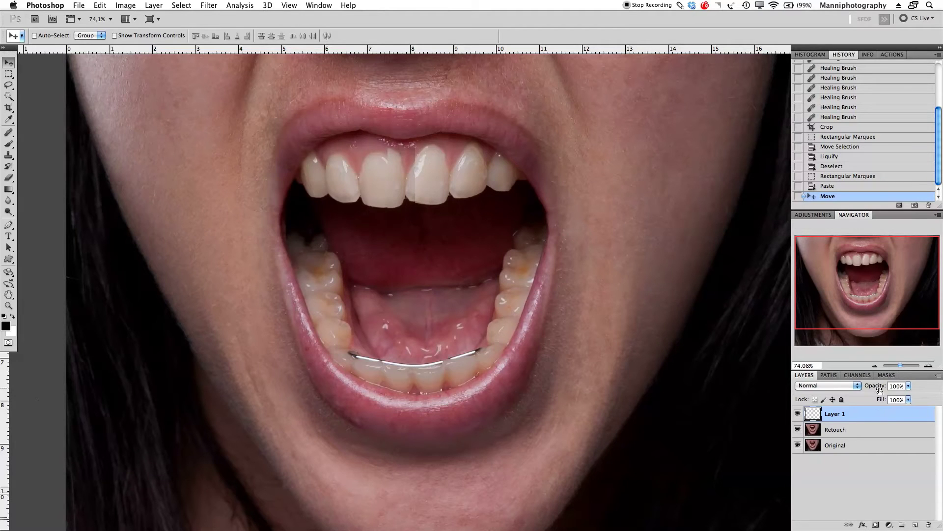
drag(868, 388, 869, 388)
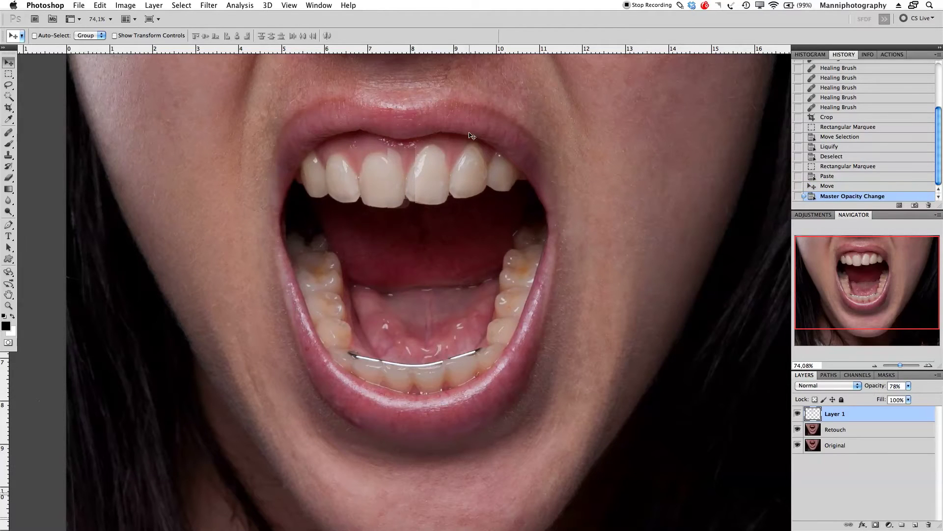
drag(398, 163, 406, 163)
Rotate the copied tooth strip about 3.9° counter-clockwise to fit the left front tooth, and set its layer opacity to 98%.
key(super+t)
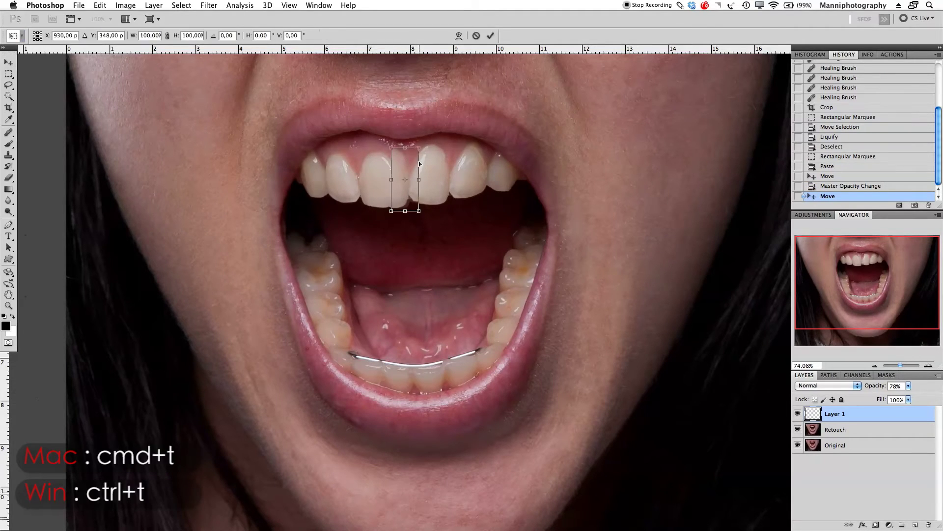
drag(452, 134, 449, 131)
mouse_move(409, 195)
mouse_down()
mouse_move(386, 199)
mouse_move(441, 204)
mouse_move(421, 207)
mouse_move(414, 193)
mouse_up()
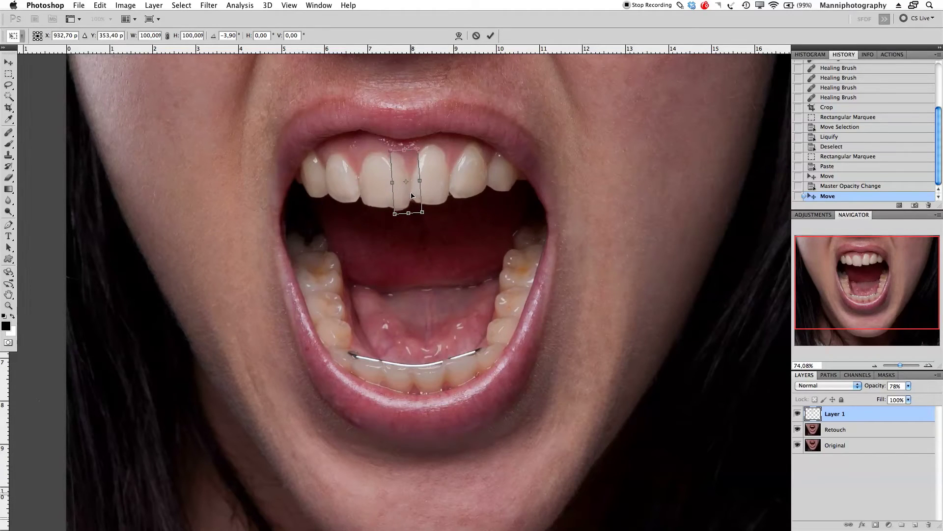
key(Return)
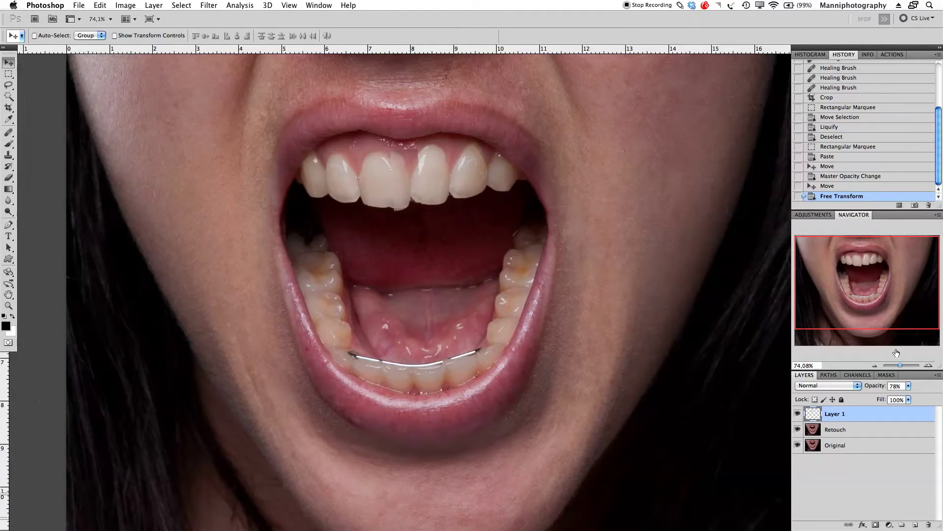
text(98)
key(Return)
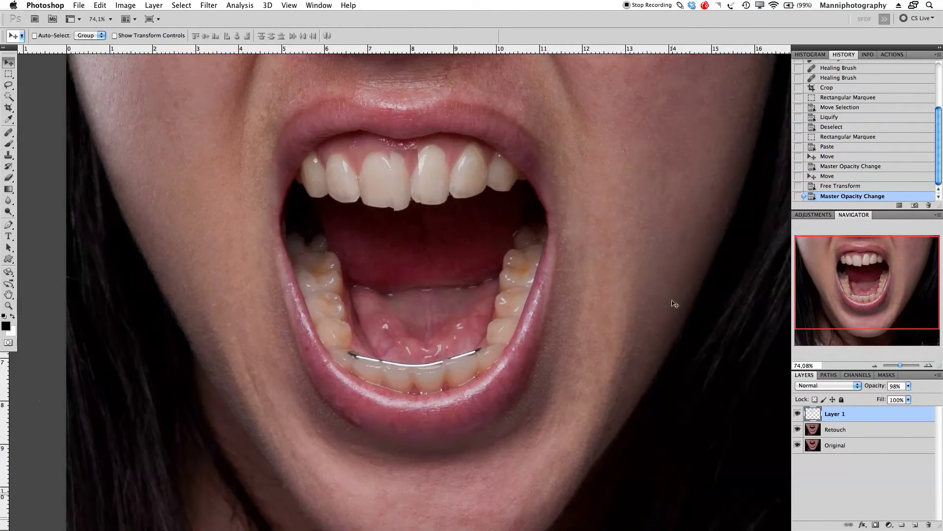
Add a black layer mask to Layer 1 that hides the whole copied strip.
alt+click(876, 525)
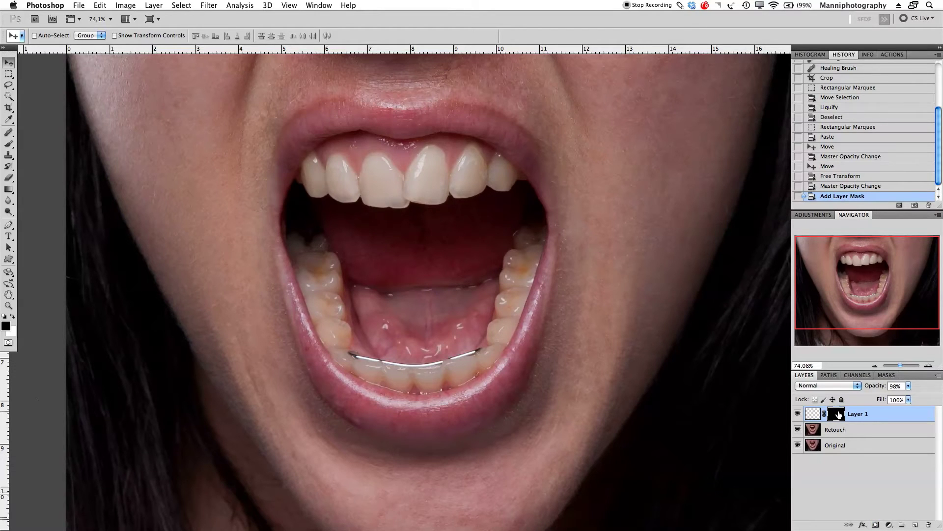
drag(903, 367, 907, 366)
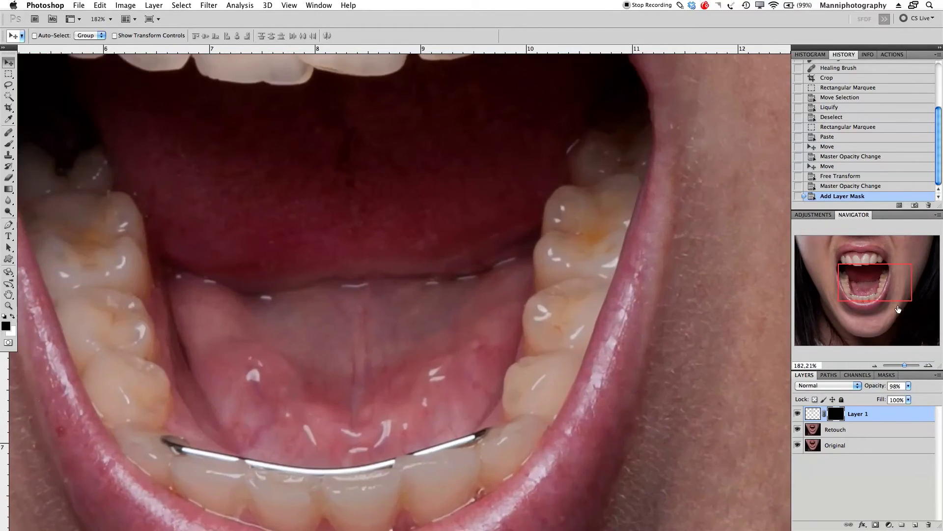
drag(895, 309, 888, 288)
drag(527, 185, 489, 234)
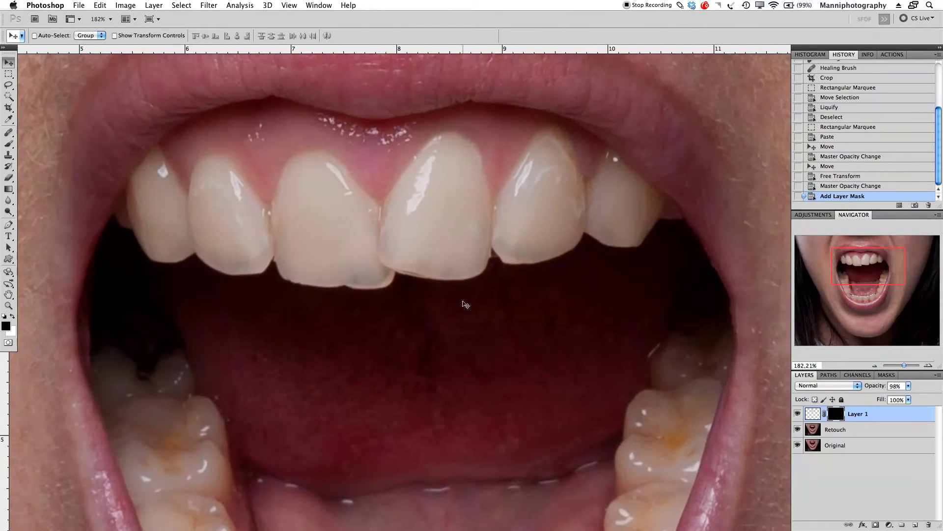
Reveal the strip along the left front tooth's inner edge by painting white on Layer 1's mask at 100% brush opacity, finishing with size 20.
key(b)
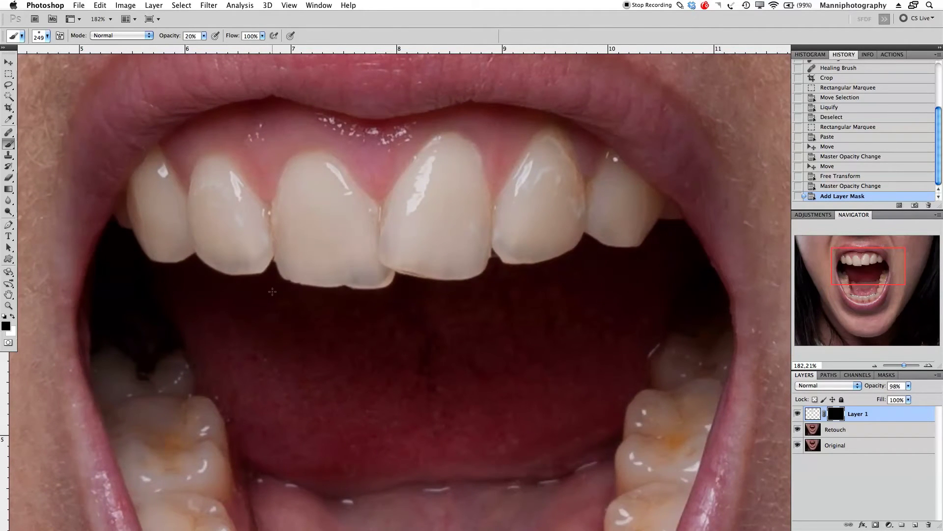
key(b)
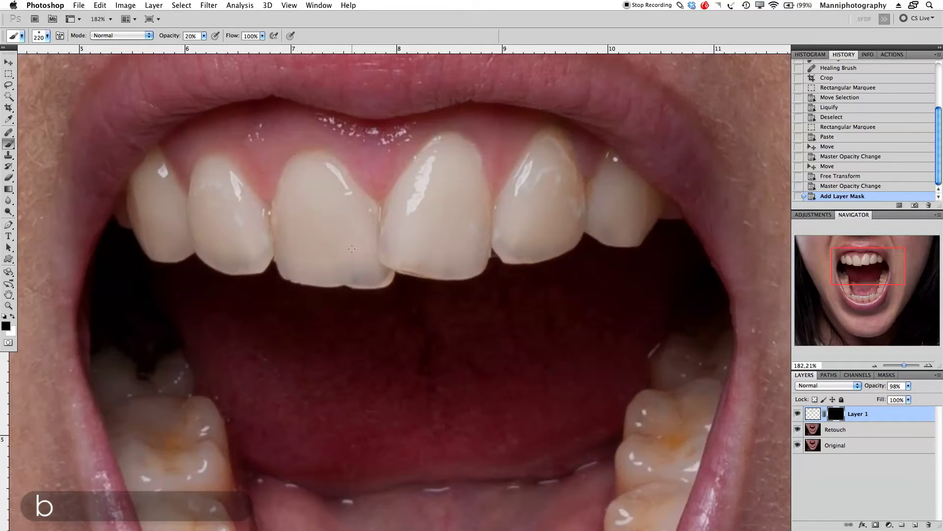
key(bracketright)
key(bracketright)
key(bracketright)
key(bracketright)
key(bracketright)
key(bracketright)
key(bracketright)
key(bracketright)
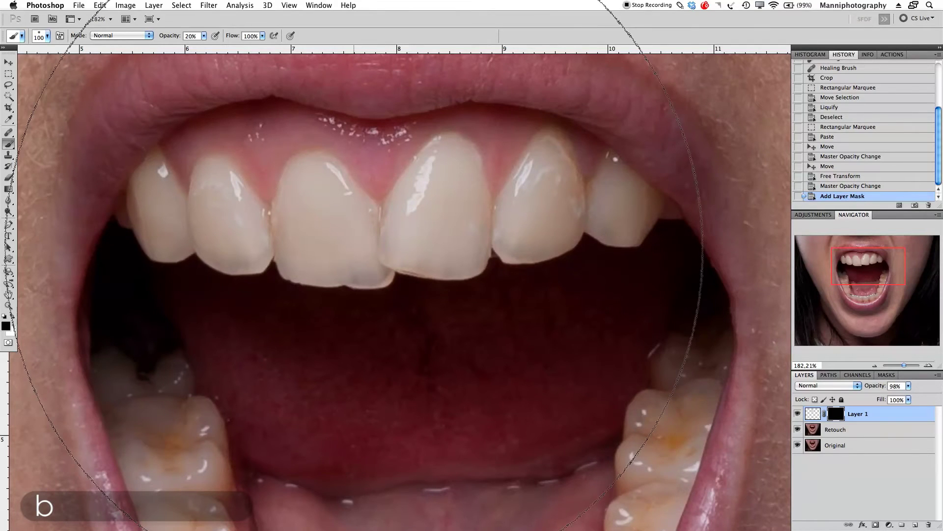
key(bracketleft)
key(bracketleft)
key(bracketleft)
key(bracketleft)
key(bracketleft)
key(bracketleft)
key(bracketleft)
key(bracketleft)
key(bracketleft)
key(bracketleft)
key(bracketleft)
key(bracketleft)
key(bracketleft)
key(bracketleft)
key(bracketleft)
key(bracketleft)
key(bracketleft)
key(bracketleft)
key(bracketleft)
key(bracketleft)
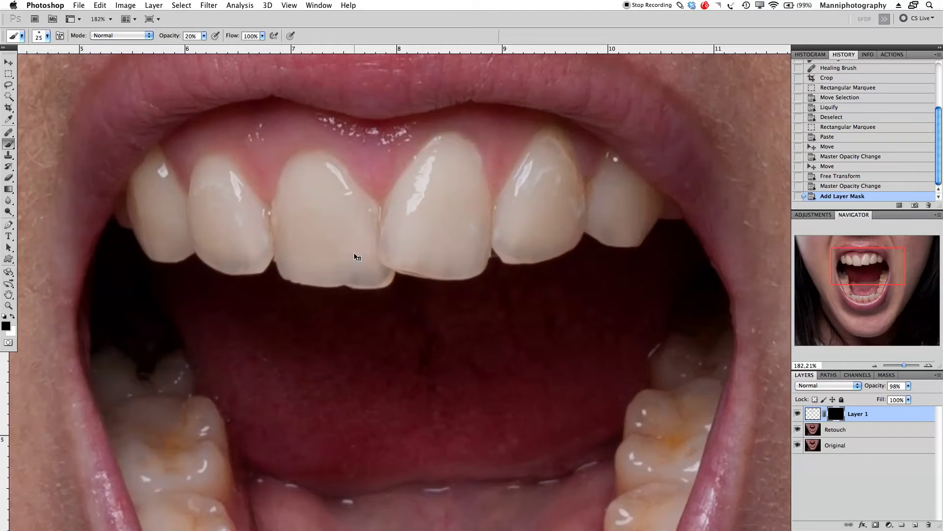
mouse_move(340, 238)
mouse_down()
mouse_move(371, 240)
mouse_move(355, 180)
mouse_move(365, 268)
mouse_up()
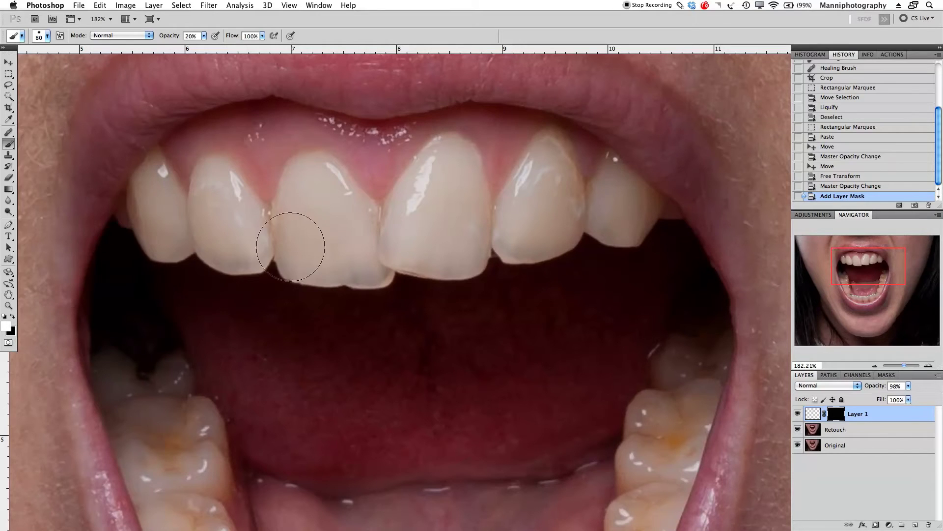
key(9)
key(9)
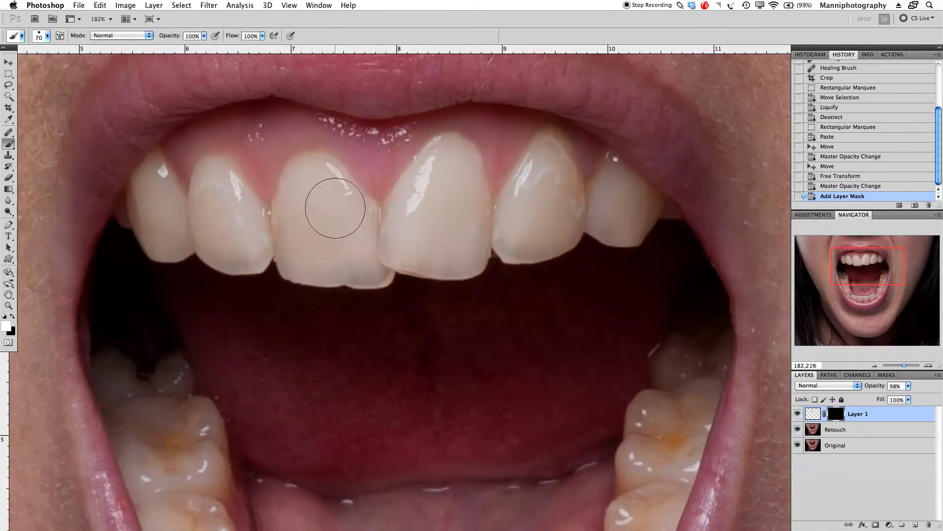
drag(353, 210, 365, 228)
click(369, 242)
key(bracketleft)
mouse_move(375, 239)
mouse_down()
mouse_move(363, 213)
mouse_move(371, 238)
mouse_move(364, 213)
mouse_move(377, 268)
mouse_move(361, 259)
mouse_move(350, 228)
mouse_move(364, 268)
mouse_move(346, 249)
mouse_move(370, 270)
mouse_up()
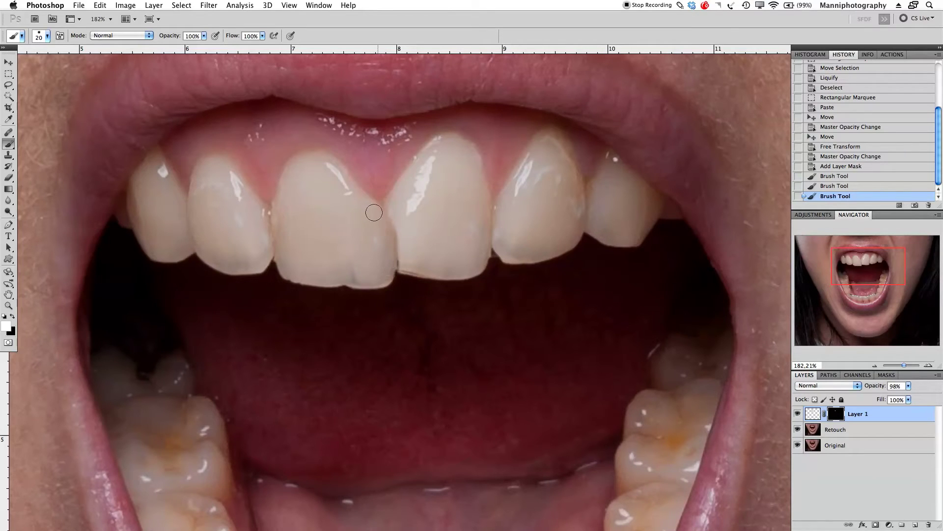
drag(387, 256, 384, 271)
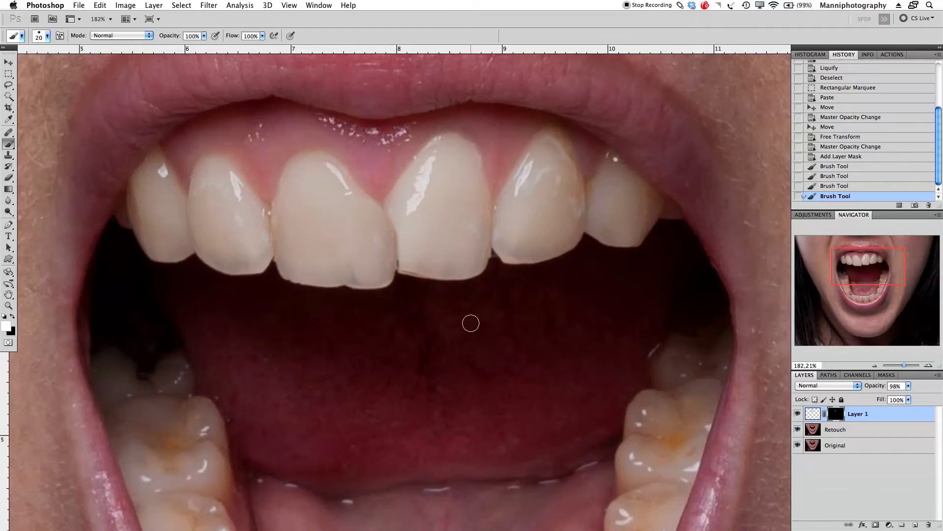
Paint black on Layer 1's mask to trim the seam between the front teeth, and blend the strip into the left tooth at 49% brush opacity.
key(x)
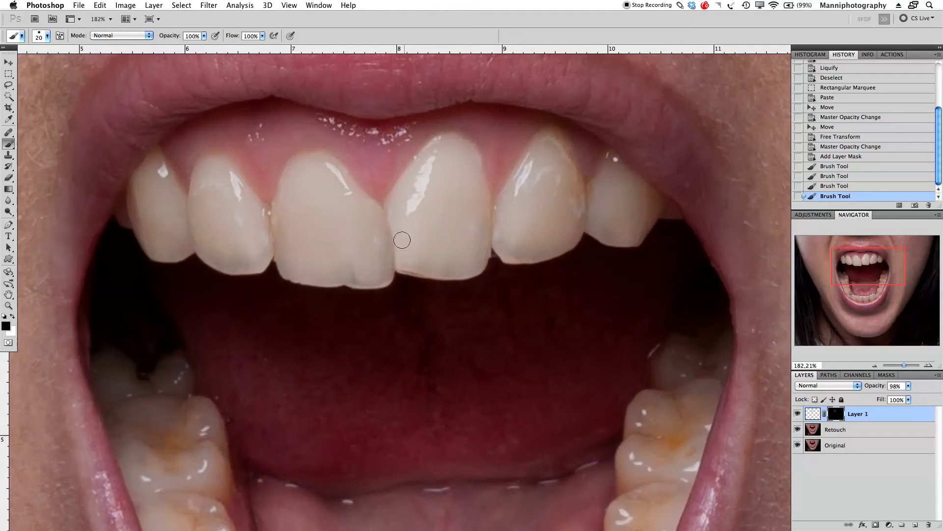
mouse_move(390, 205)
mouse_down()
mouse_move(405, 251)
mouse_move(400, 284)
mouse_up()
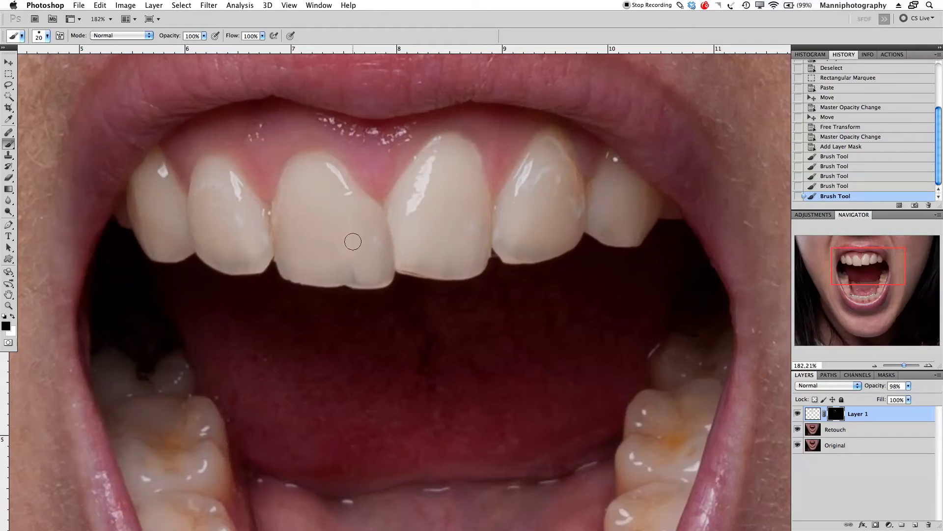
mouse_move(255, 342)
mouse_down()
mouse_move(318, 353)
mouse_move(305, 205)
mouse_up()
drag(313, 344, 256, 349)
key(Return)
drag(339, 202, 337, 211)
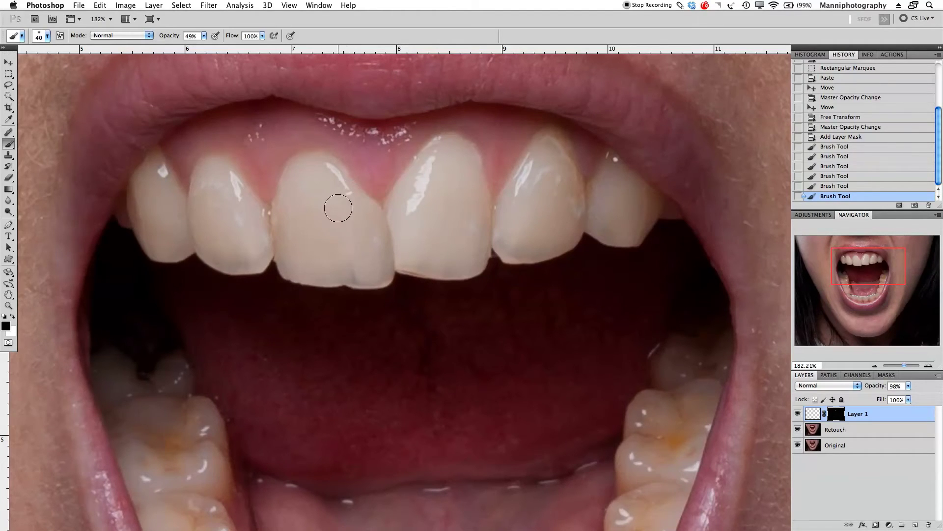
drag(337, 190, 342, 238)
drag(344, 326, 344, 317)
drag(337, 204, 335, 329)
mouse_move(327, 188)
mouse_down()
mouse_move(338, 290)
mouse_move(354, 280)
mouse_up()
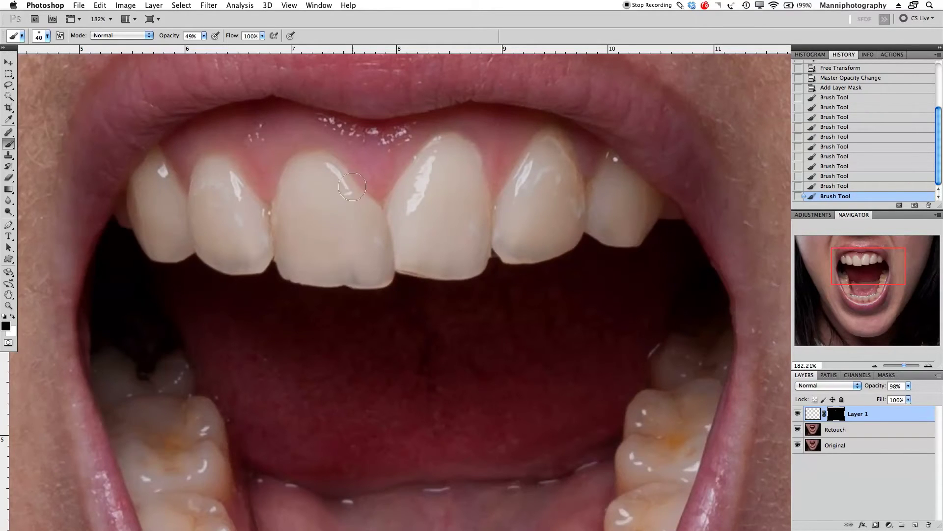
key(bracketright)
key(bracketright)
key(bracketright)
mouse_move(337, 210)
mouse_down()
mouse_move(338, 270)
mouse_move(346, 232)
mouse_up()
key(bracketleft)
key(bracketleft)
key(bracketleft)
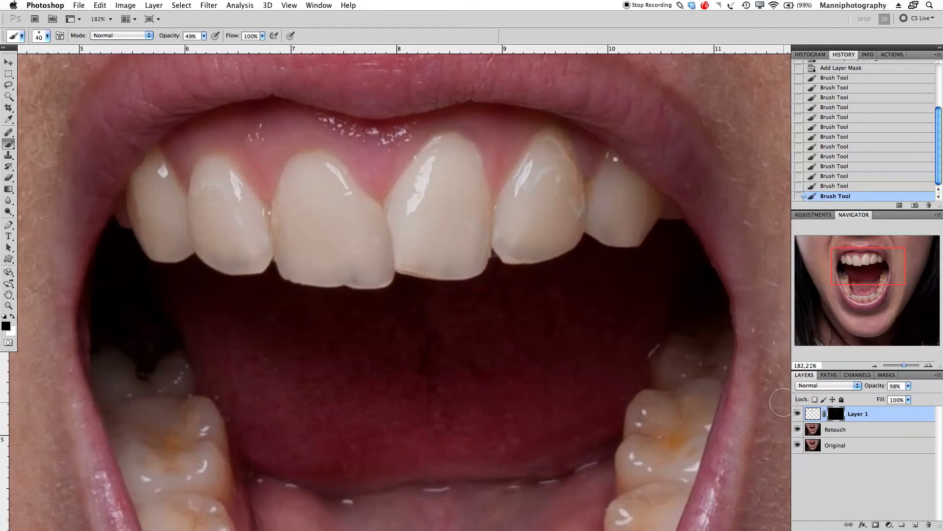
Compare the front teeth with Layer 1 hidden and shown, and check the whole mouth at a smaller magnification.
click(797, 414)
click(798, 429)
click(797, 429)
click(798, 414)
click(797, 415)
click(798, 415)
click(798, 415)
drag(905, 366, 901, 367)
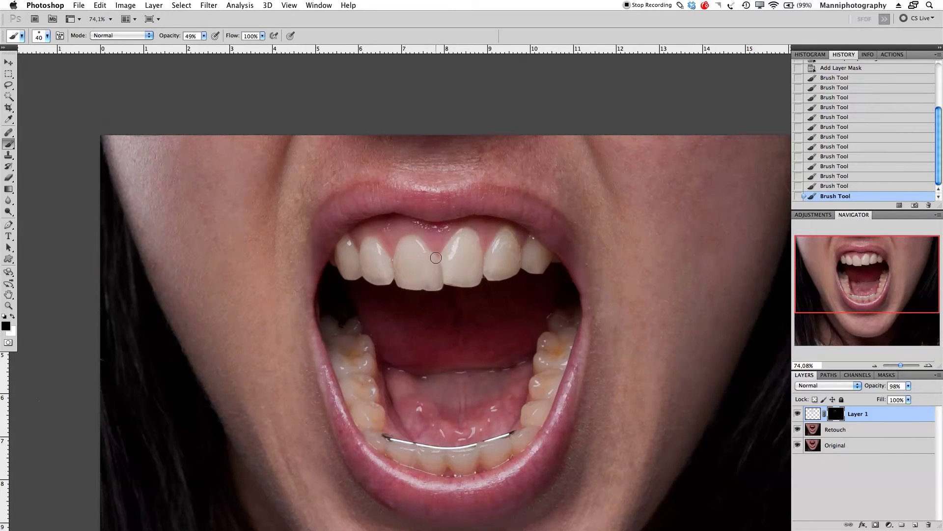
key(super+plus)
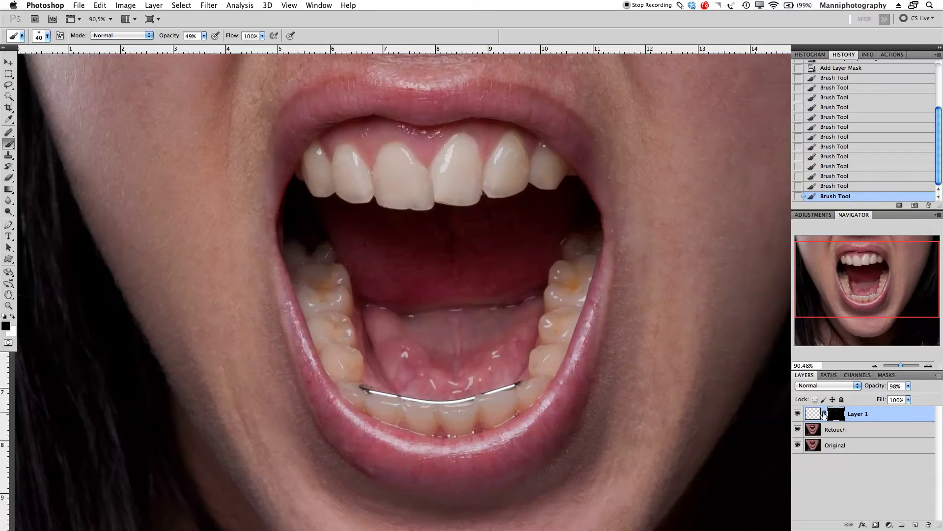
Put Layer 1 into a layer group named "teeth".
drag(904, 364, 906, 364)
drag(885, 309, 889, 271)
click(870, 433)
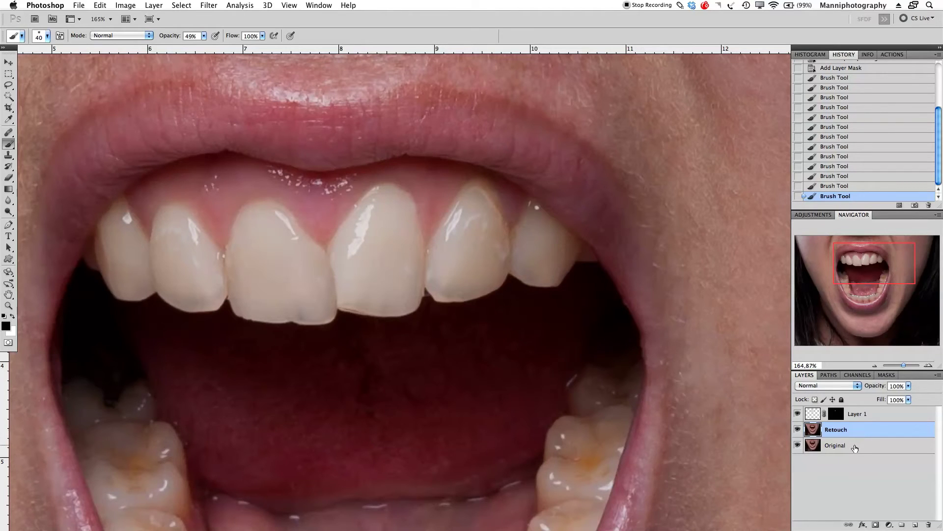
click(860, 418)
key(super+g)
double_click(834, 412)
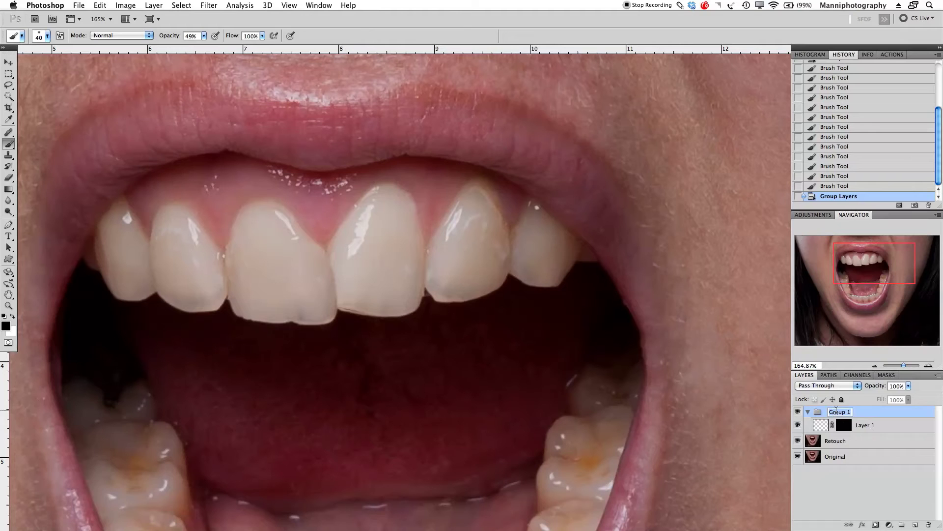
text(D)
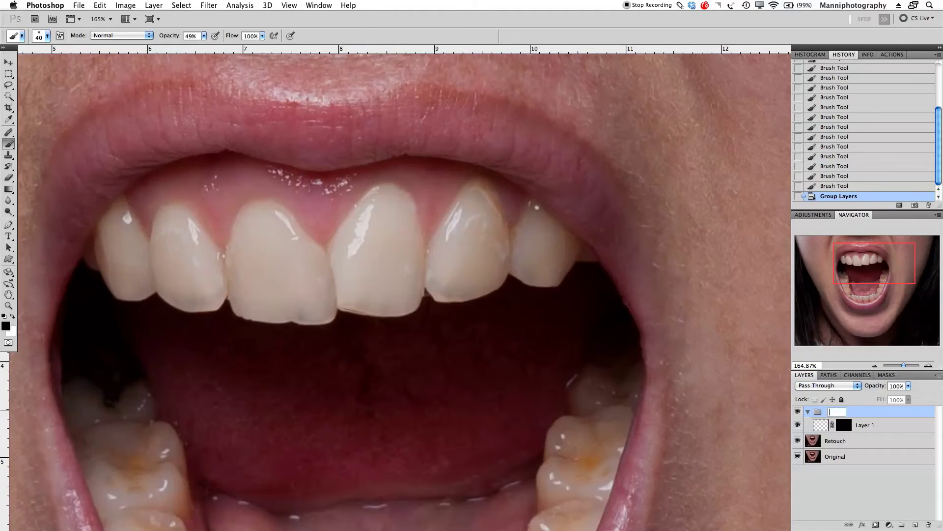
text(teeth)
key(Return)
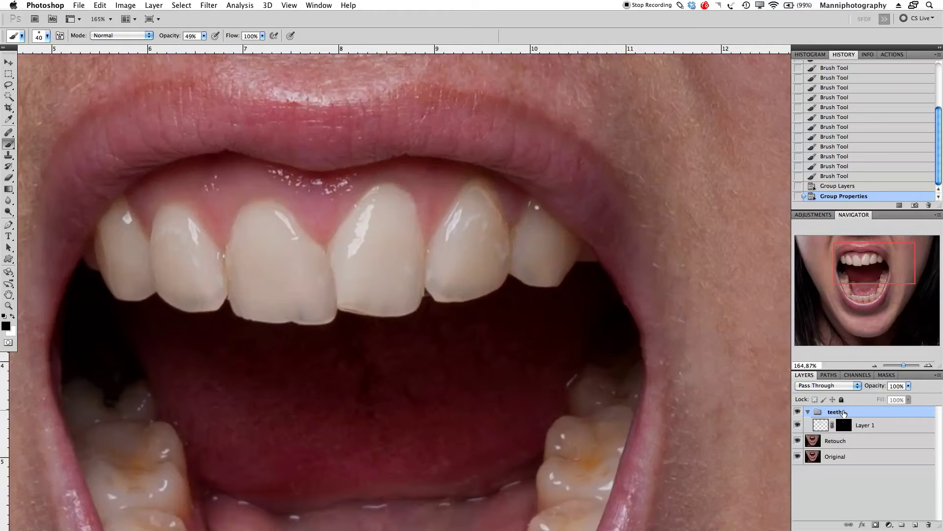
Copy a rectangular area around the gumline gap beside the left front tooth's outer edge from the Retouch layer onto a new layer.
click(832, 445)
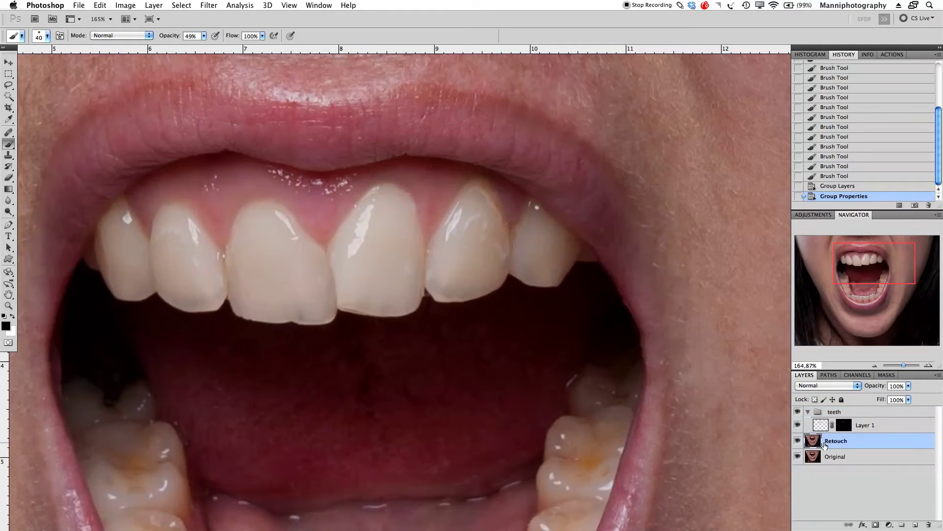
key(m)
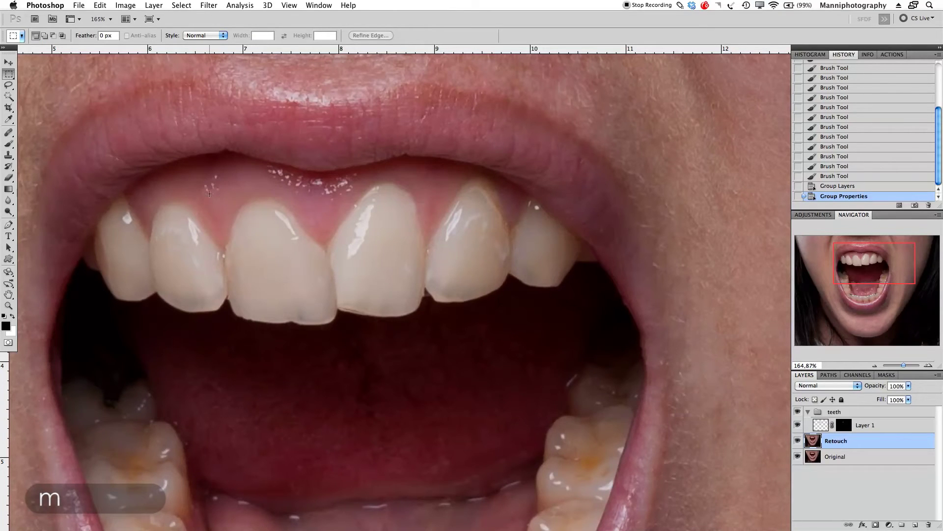
drag(232, 255, 264, 270)
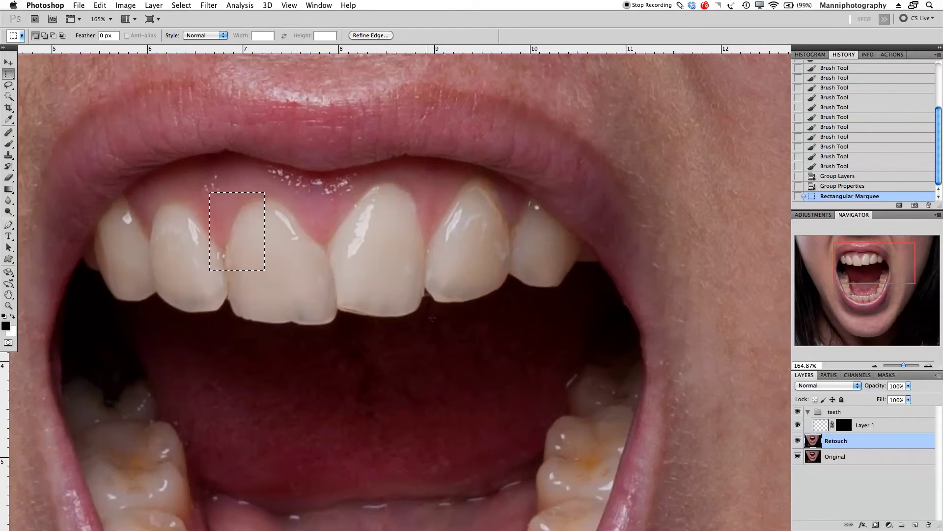
key(super+c)
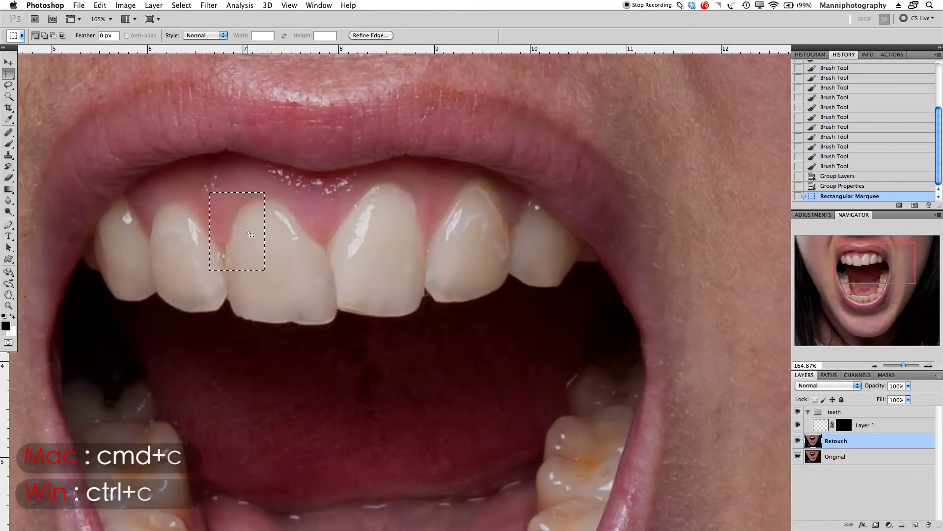
key(super+v)
Flip the pasted gumline piece on Layer 2 horizontally and move it over the gap between the two front teeth.
key(v)
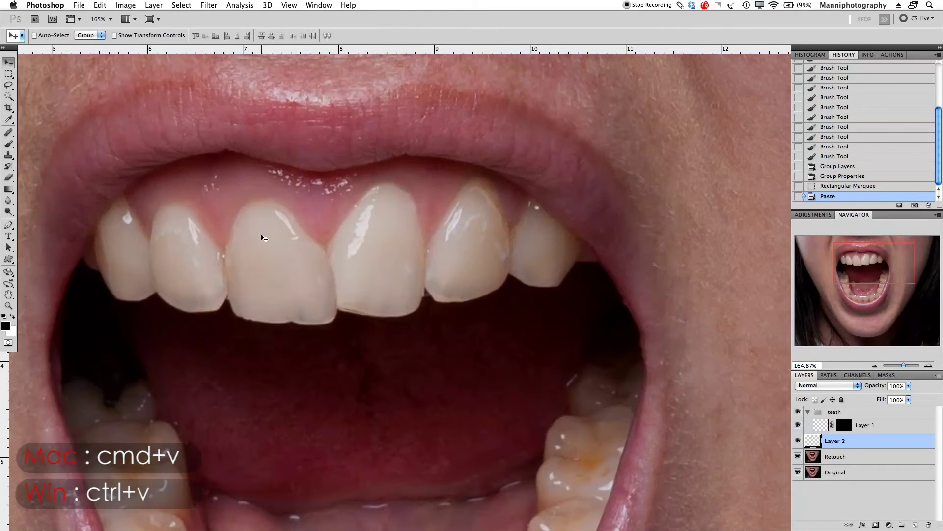
drag(261, 238, 292, 243)
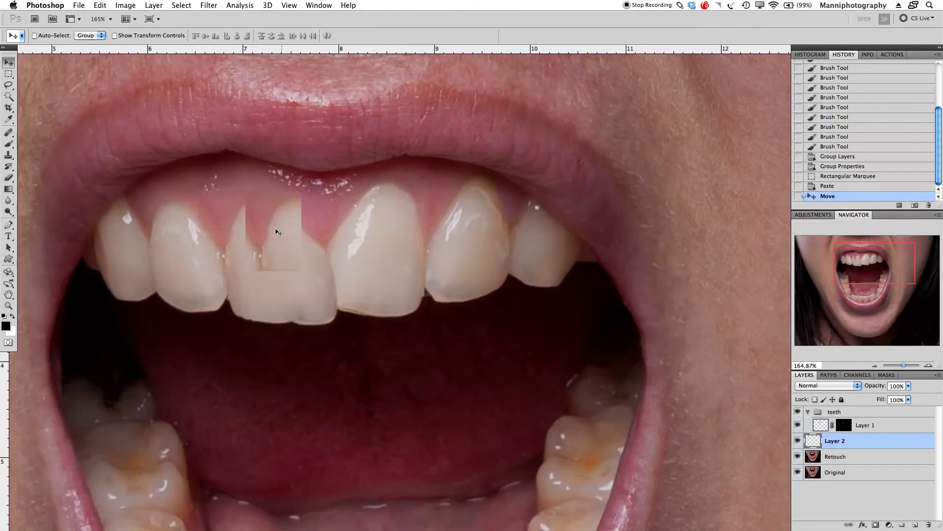
click(124, 5)
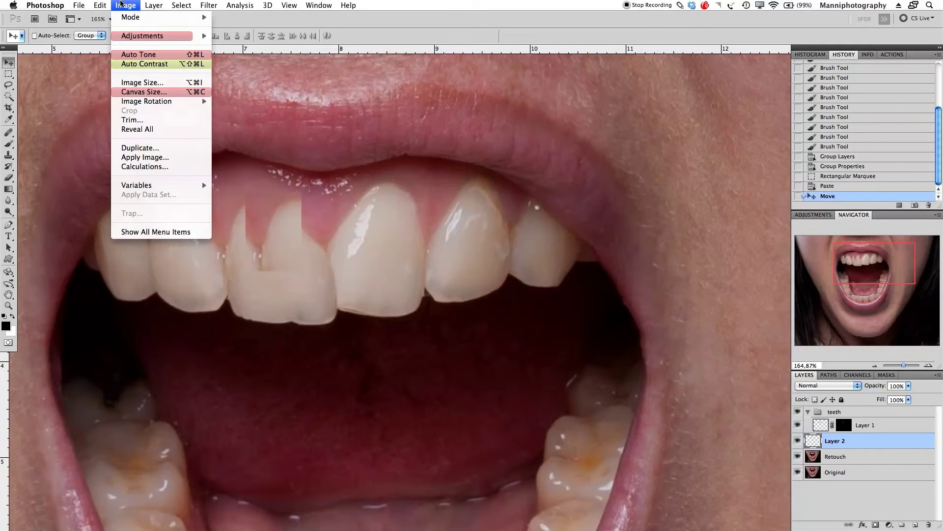
mouse_move(99, 4)
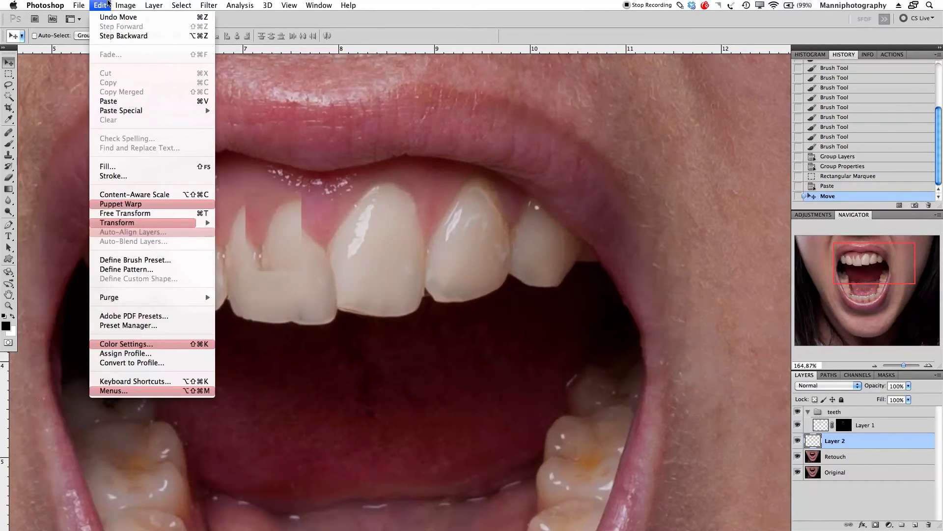
mouse_move(127, 222)
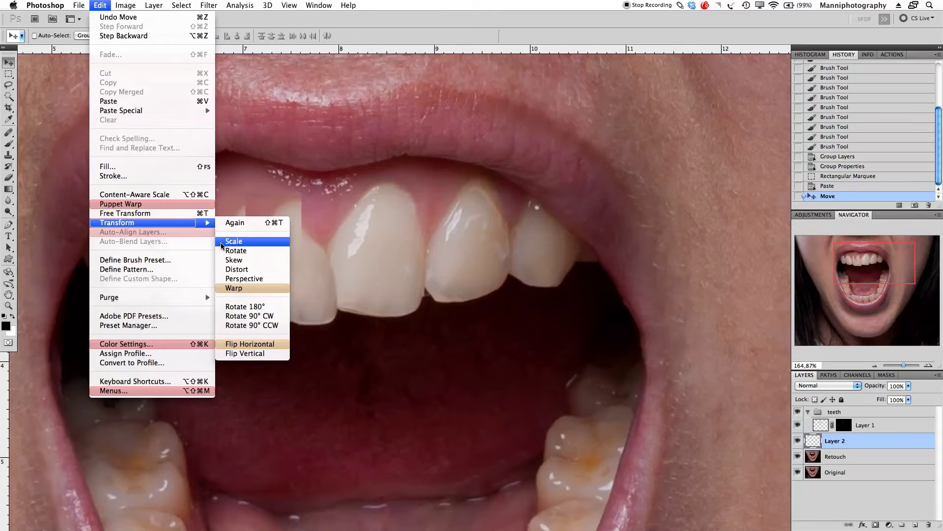
click(248, 343)
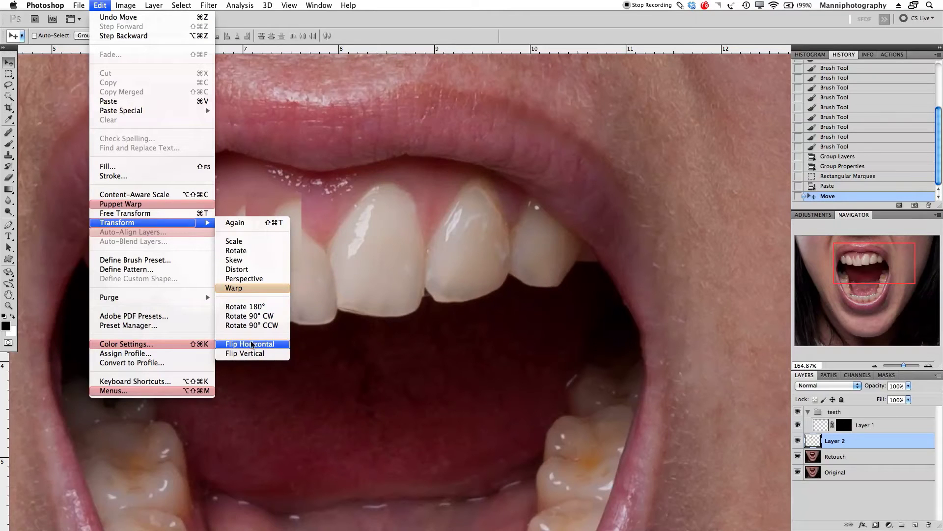
drag(281, 220, 324, 225)
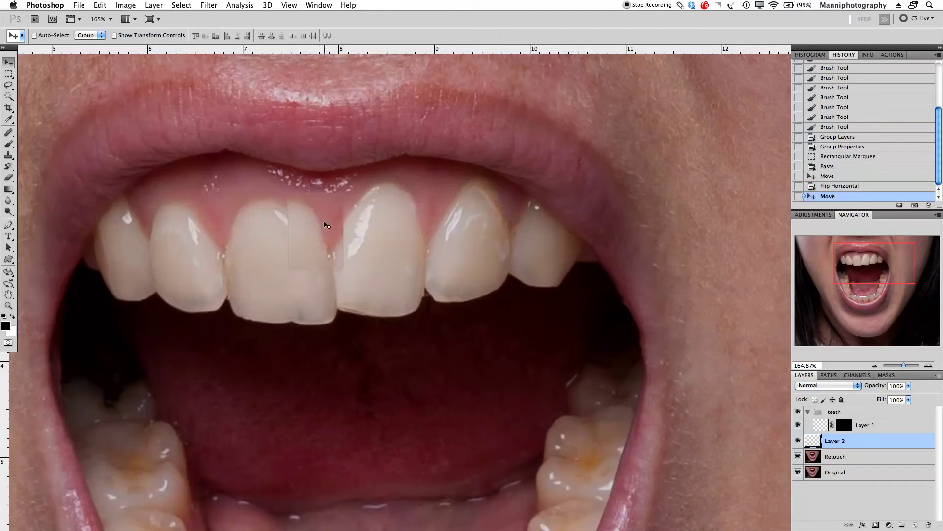
Lower Layer 2's opacity to 79% and rotate the piece about -17° to fit the left front tooth's inner edge.
drag(878, 388, 864, 388)
drag(322, 205, 369, 186)
key(super+t)
drag(338, 233, 316, 247)
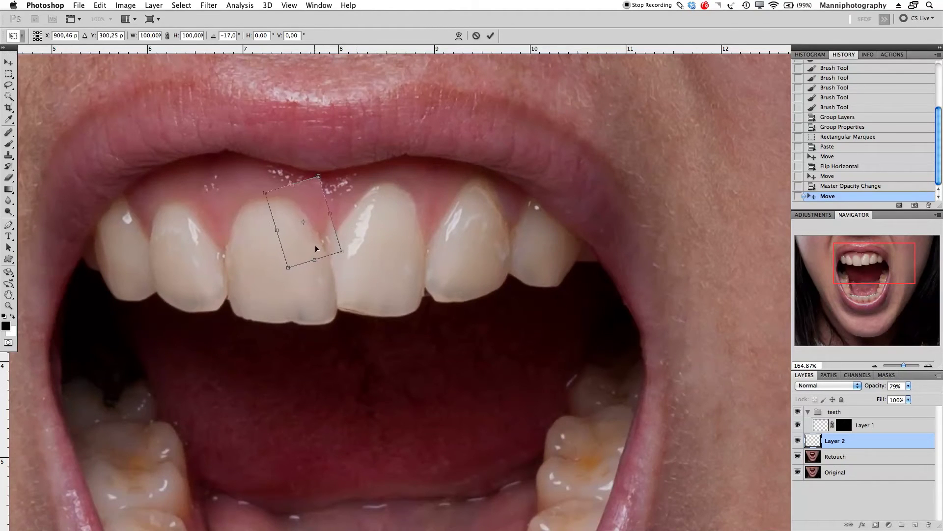
click(490, 35)
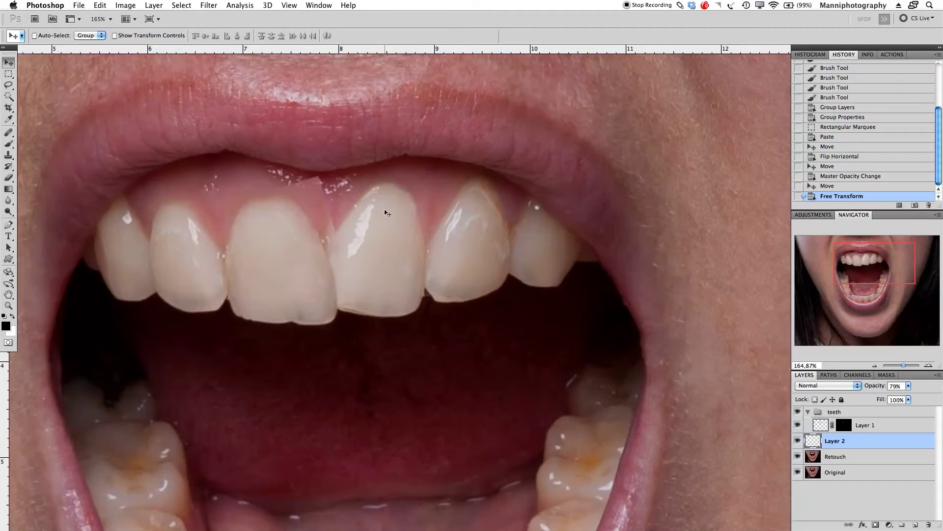
key(Up)
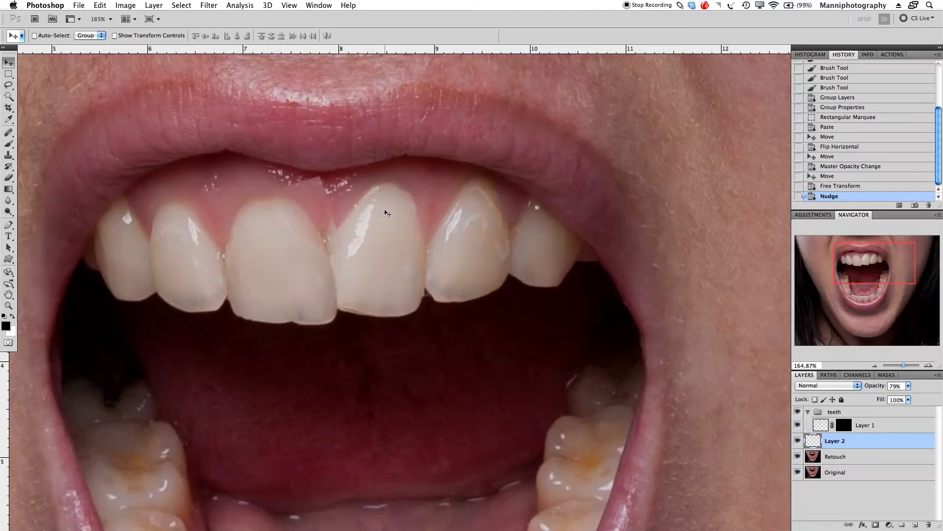
Restore Layer 2 to 100% opacity and place it, hidden by a black layer mask, inside the "teeth" group.
key(9)
key(5)
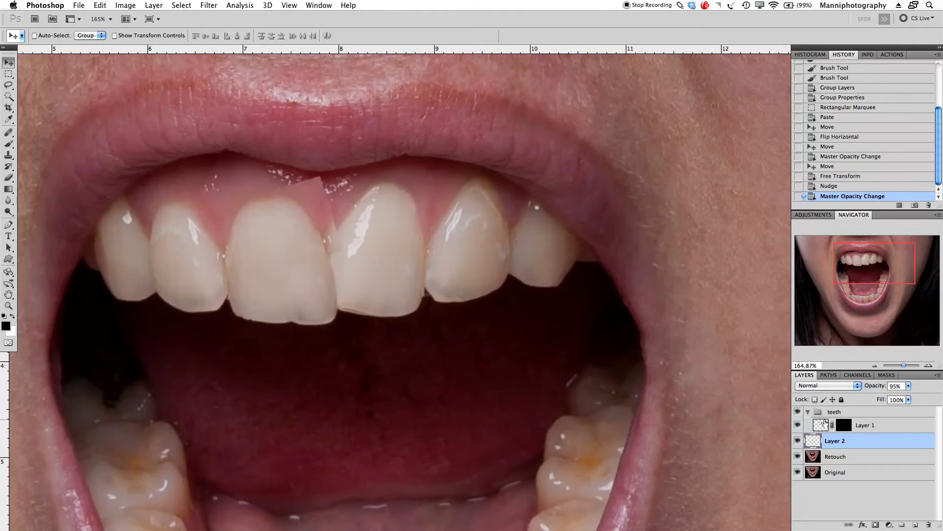
drag(868, 388, 873, 383)
alt+click(876, 525)
drag(816, 441, 817, 433)
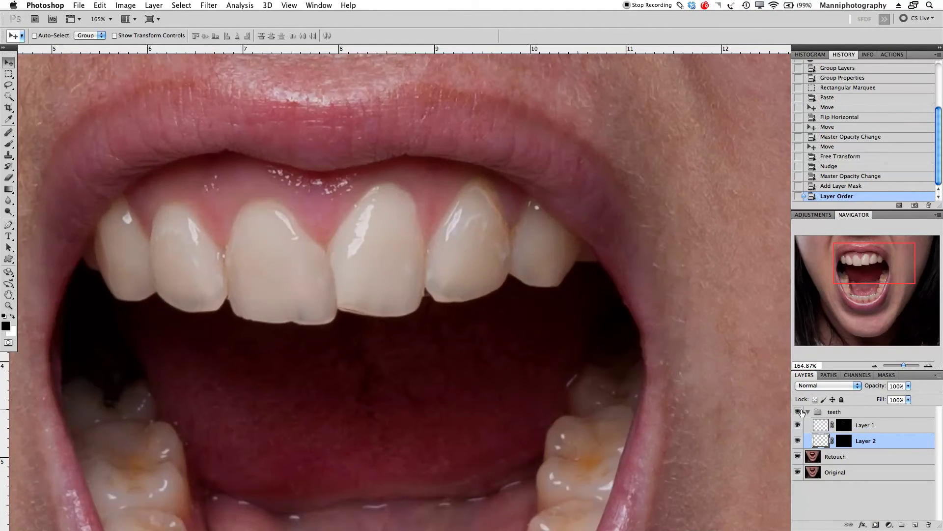
Paint white on Layer 2's mask at 100% brush opacity along the left front tooth's inner edge to reveal the copied piece.
click(842, 442)
key(b)
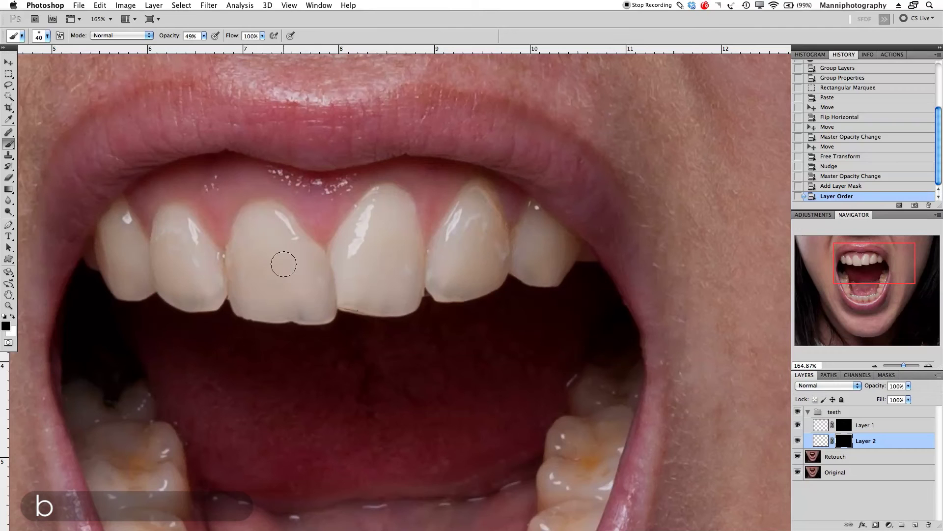
key(x)
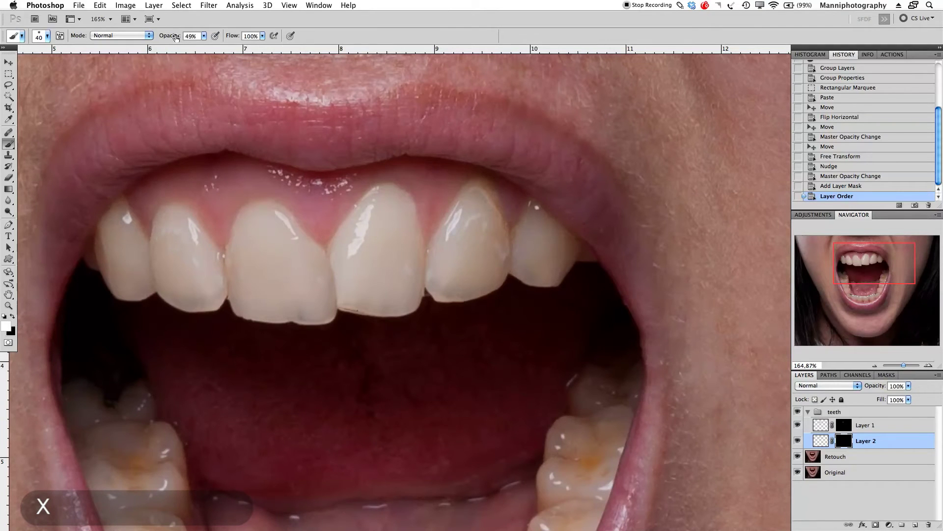
drag(176, 37, 301, 70)
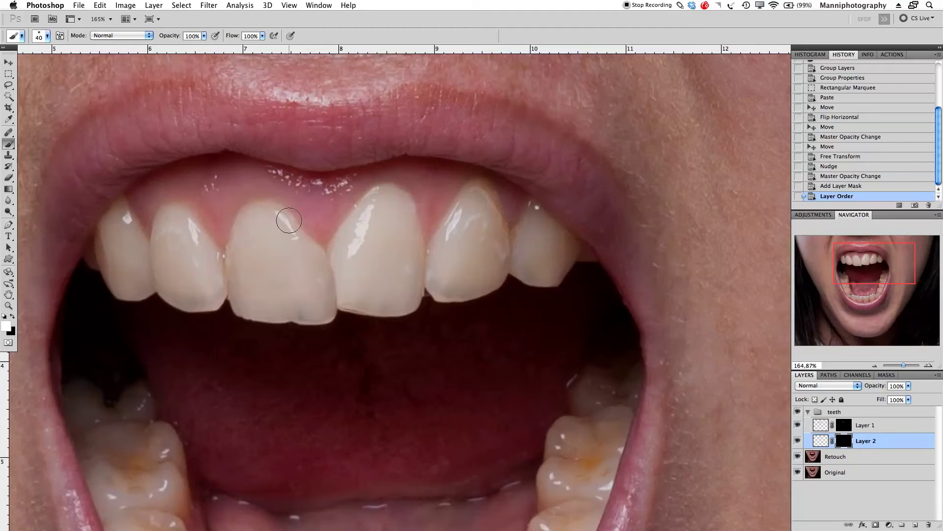
mouse_move(309, 245)
mouse_down()
mouse_move(291, 208)
mouse_move(275, 213)
mouse_move(275, 245)
mouse_move(280, 218)
mouse_move(307, 246)
mouse_move(314, 267)
mouse_up()
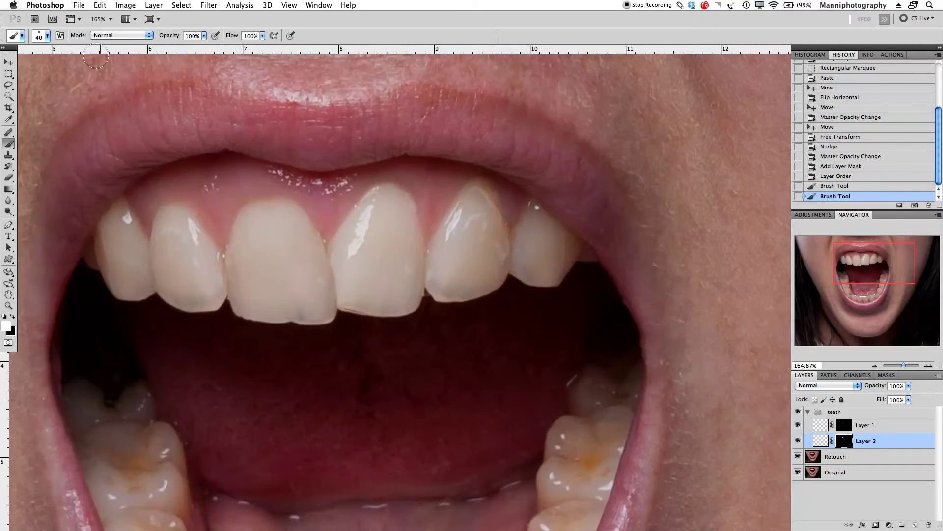
Blend the copied piece into the left front tooth by painting black on Layer 2's mask at 51% brush opacity.
drag(173, 38, 163, 39)
text(51)
key(Return)
key(x)
key(bracketright)
key(bracketright)
mouse_move(278, 243)
mouse_down()
mouse_move(280, 222)
mouse_move(284, 244)
mouse_move(282, 222)
mouse_move(300, 263)
mouse_up()
key(bracketleft)
key(bracketleft)
key(bracketleft)
drag(299, 262, 301, 265)
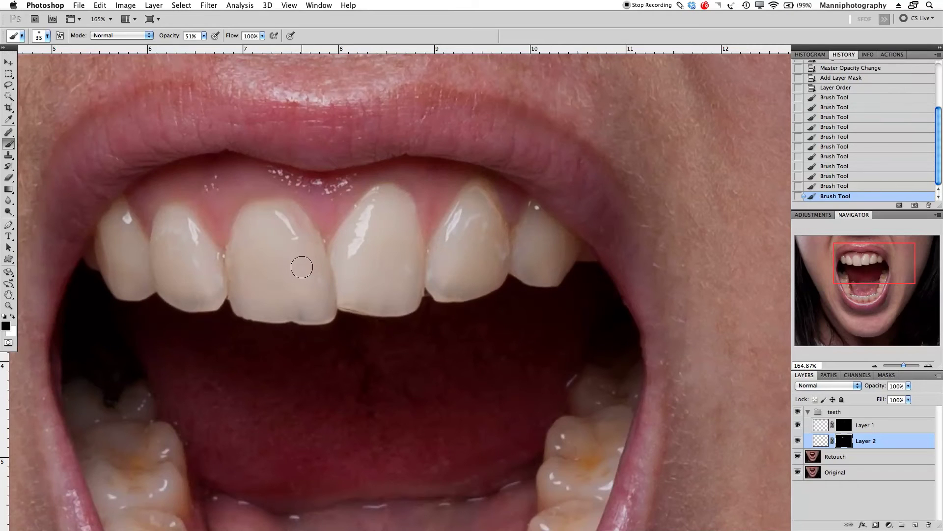
Paint white on Layer 2's mask with a smaller brush over the highlight near the left front tooth's inner edge.
key(bracketleft)
key(x)
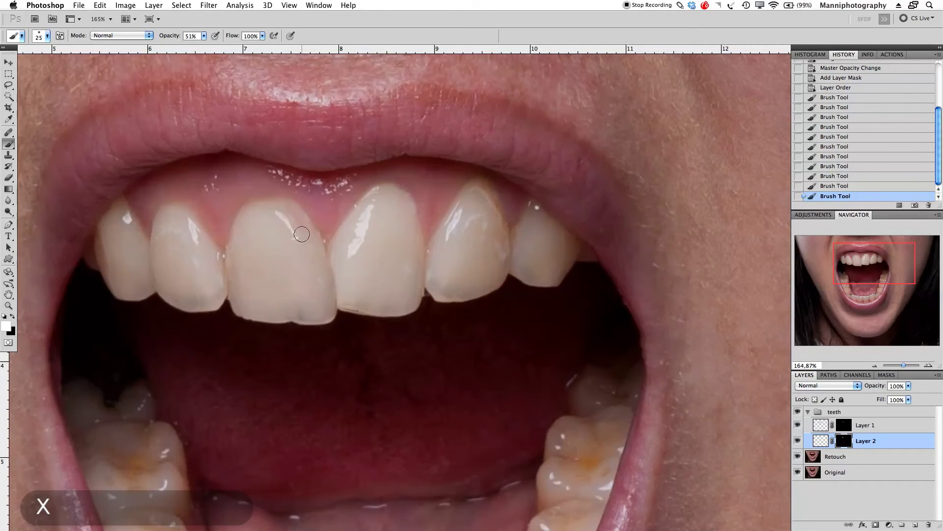
key(bracketleft)
drag(301, 238, 303, 226)
click(303, 226)
key(bracketright)
key(bracketright)
key(bracketright)
key(x)
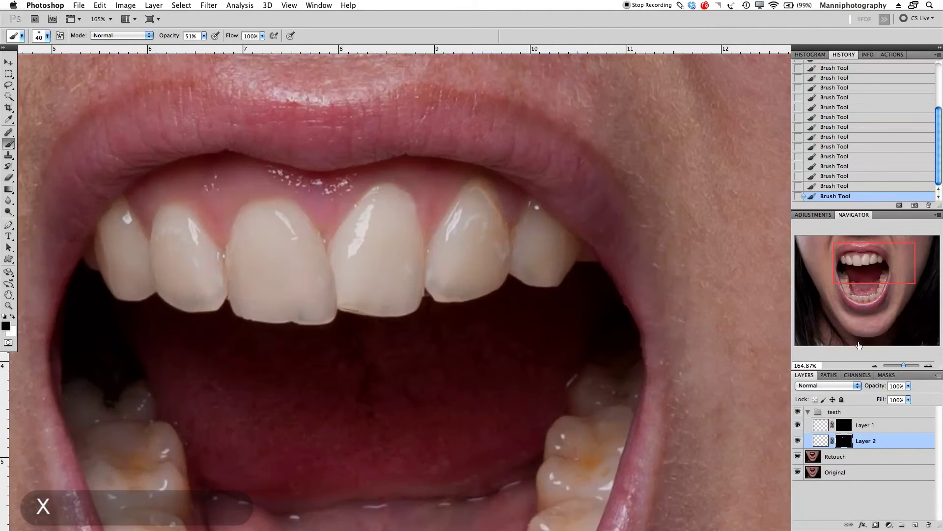
Collapse the "teeth" group and compare the front teeth with the group hidden and shown.
click(850, 431)
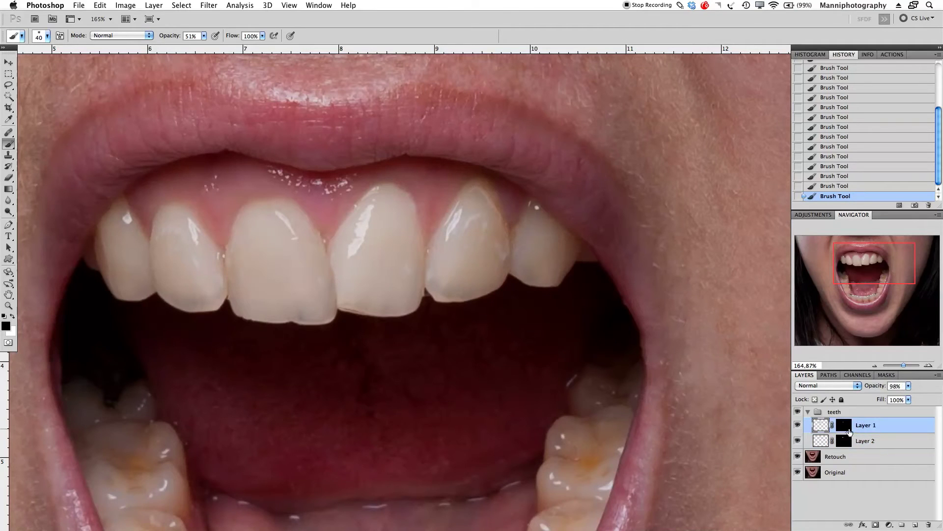
click(807, 412)
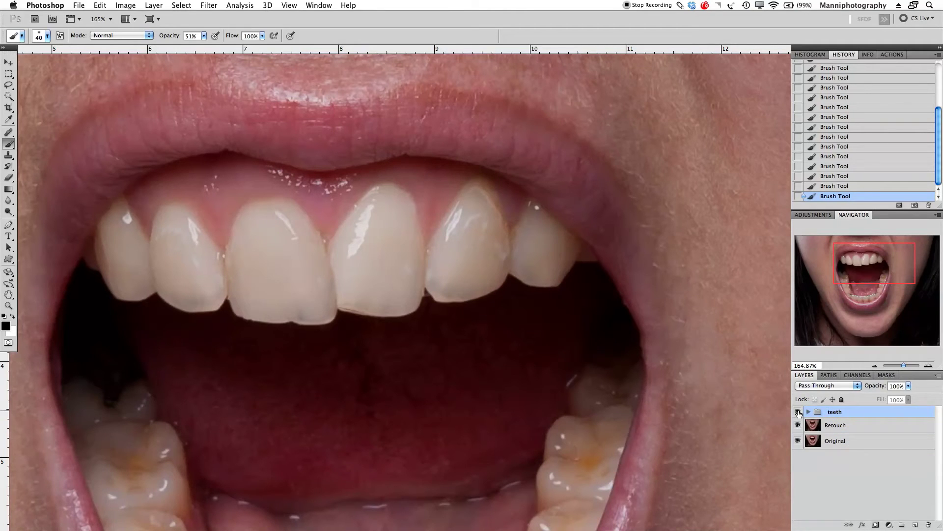
click(798, 413)
click(798, 412)
click(798, 413)
click(798, 413)
click(798, 413)
click(798, 413)
click(798, 413)
click(798, 413)
click(798, 412)
click(797, 413)
click(798, 413)
click(797, 413)
click(798, 413)
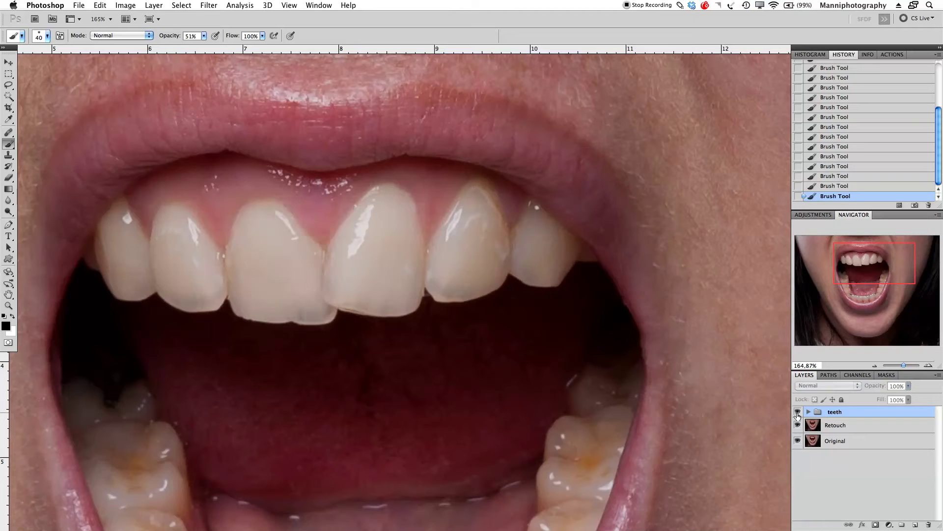
click(818, 414)
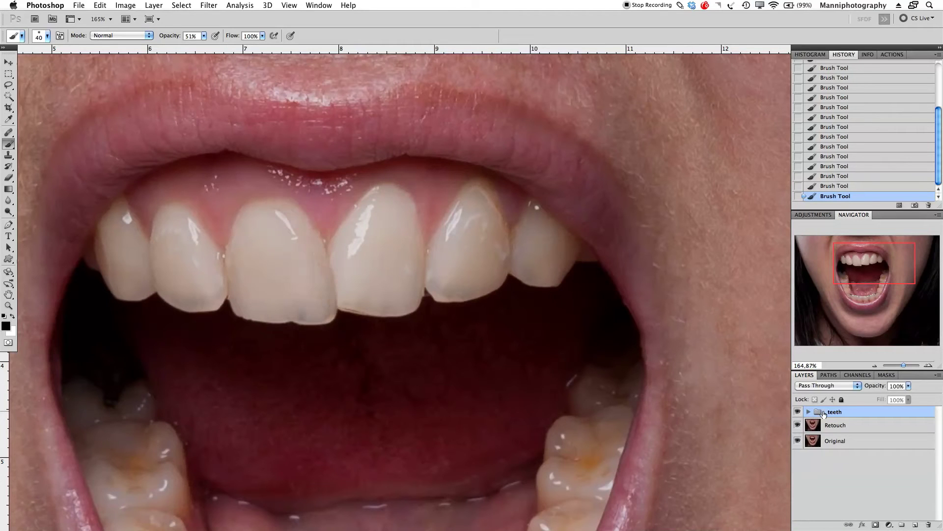
Stamp all visible layers into a new layer above Layer 1 in the "teeth" group and rename it "Master s".
click(809, 411)
click(868, 425)
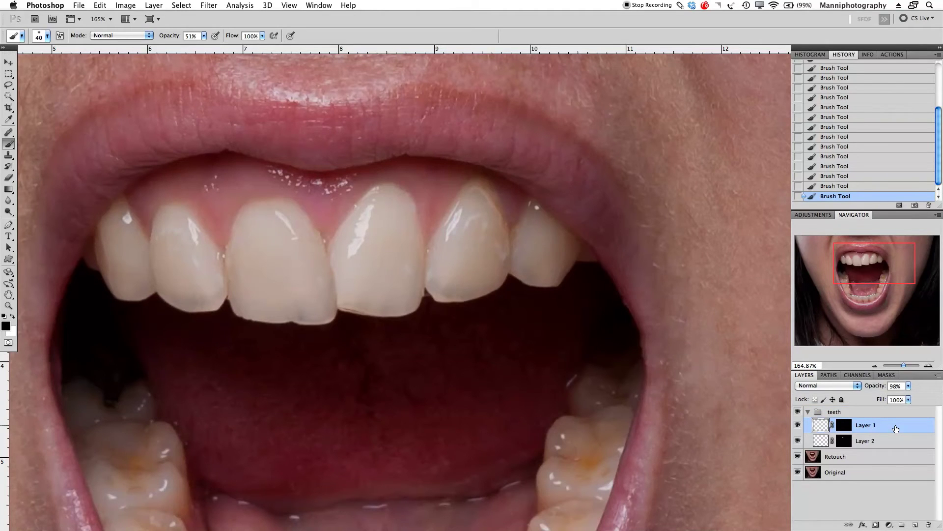
key(super+alt+shift+e)
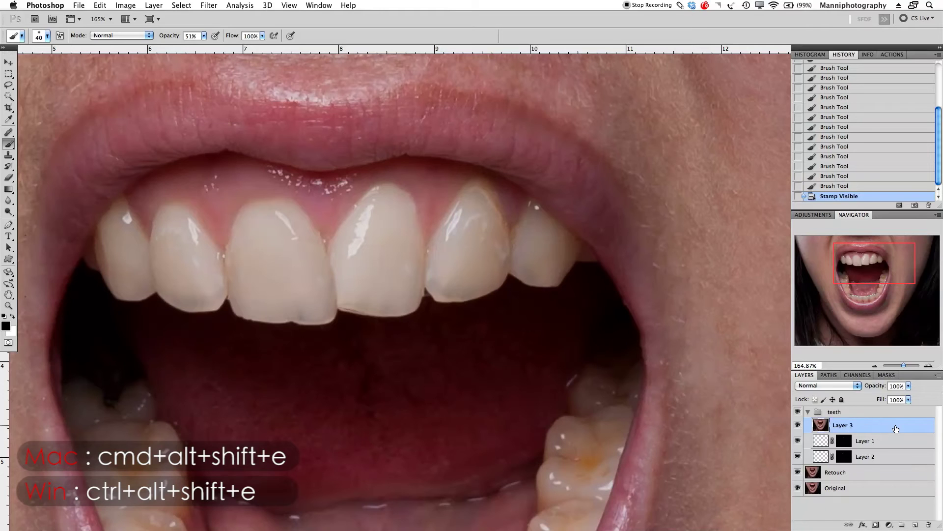
double_click(843, 425)
text(Mast)
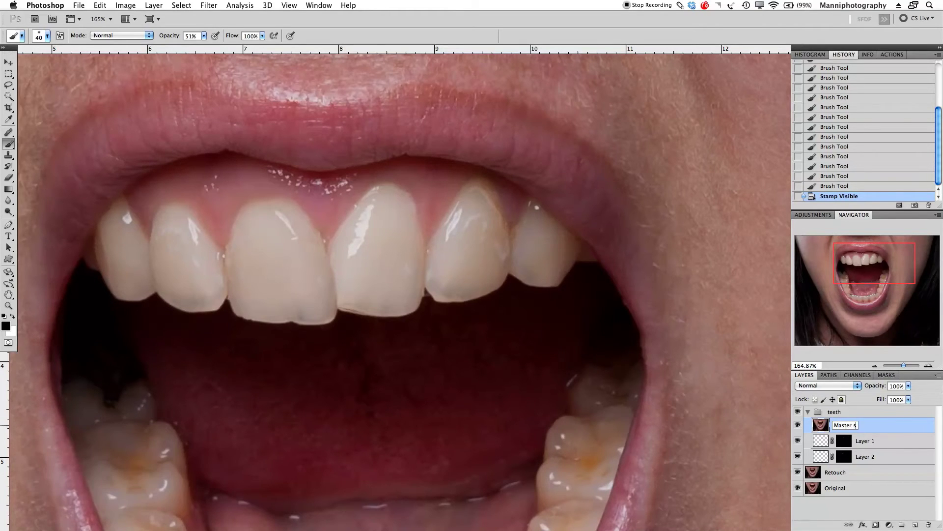
key(Return)
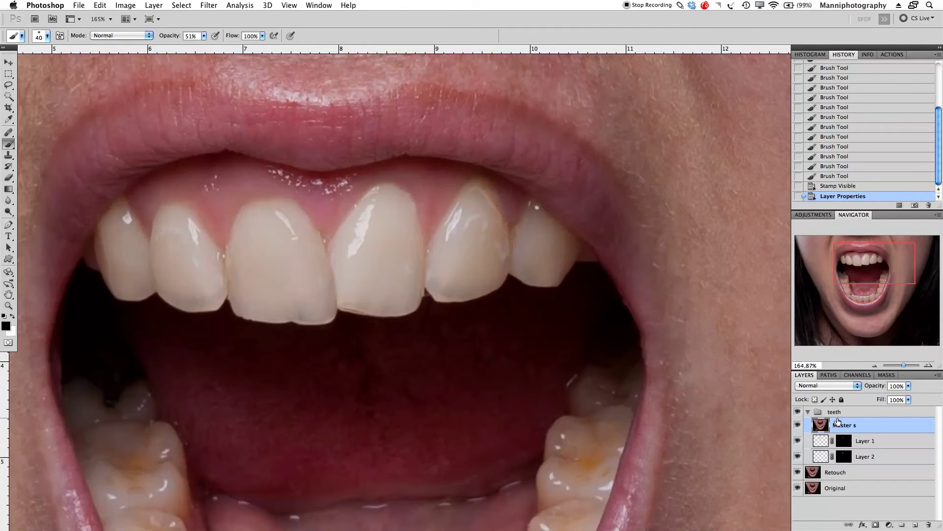
Select a rectangular area around the four upper front teeth on the Master s layer.
key(m)
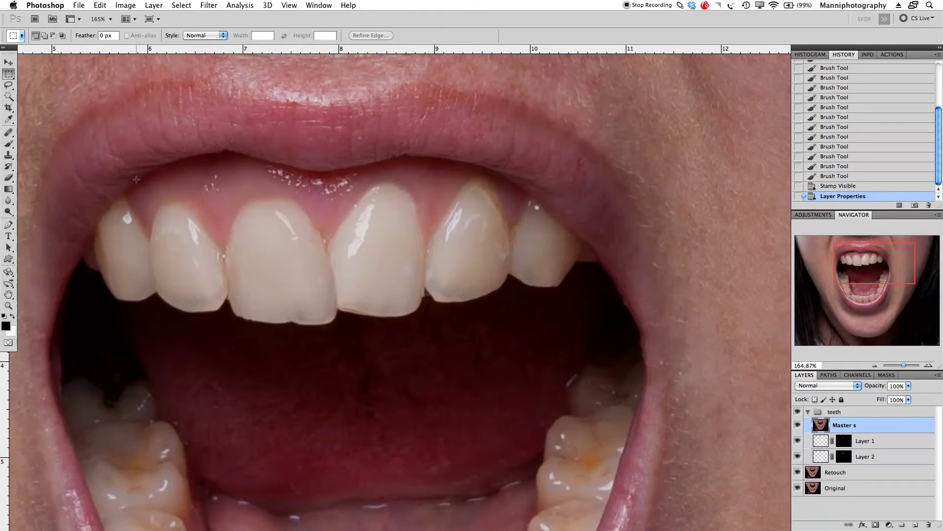
drag(161, 169, 510, 334)
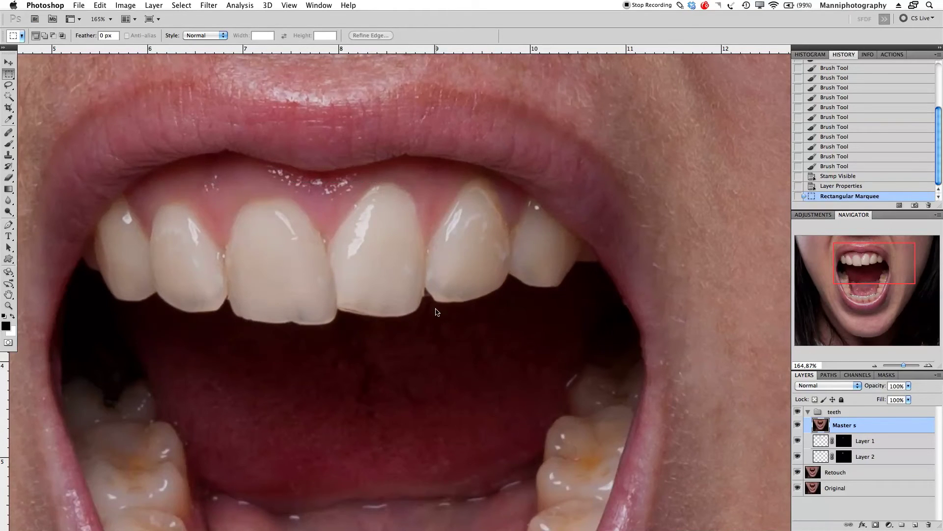
mouse_move(433, 294)
mouse_down()
mouse_move(421, 287)
mouse_move(422, 300)
mouse_up()
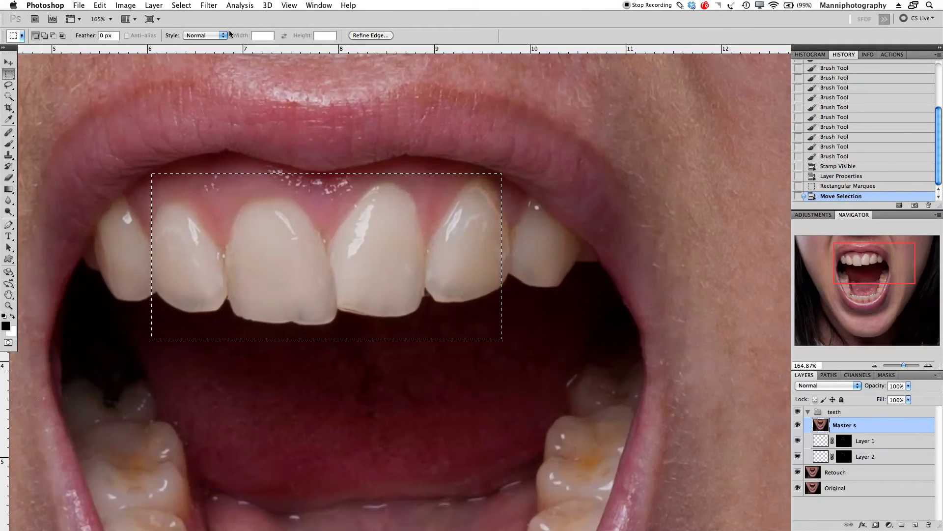
Liquify the selected teeth with a size 43 brush, reshaping the edges of the two front teeth and the seam between them.
click(239, 6)
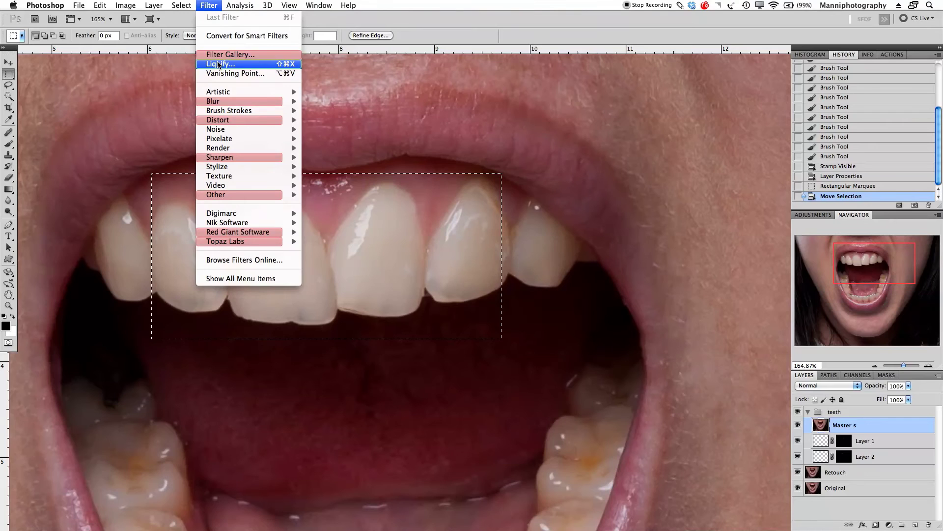
click(219, 64)
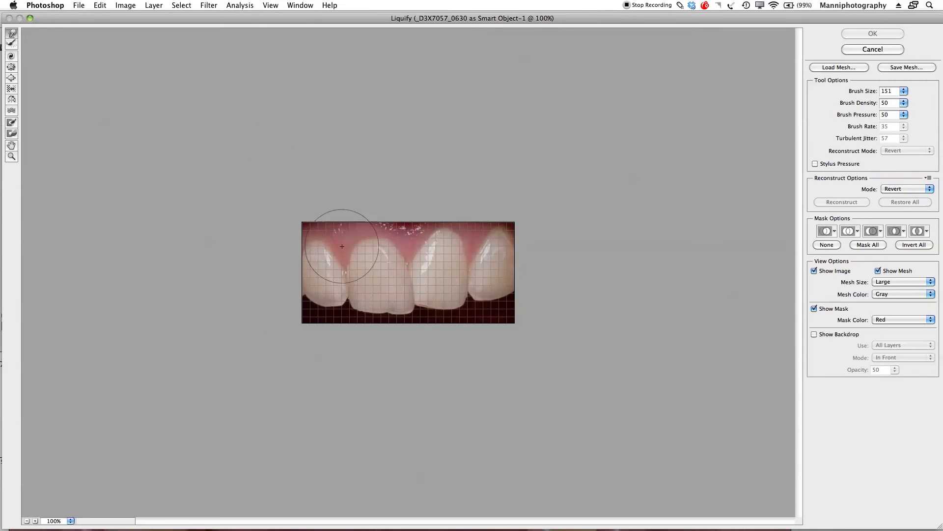
click(35, 521)
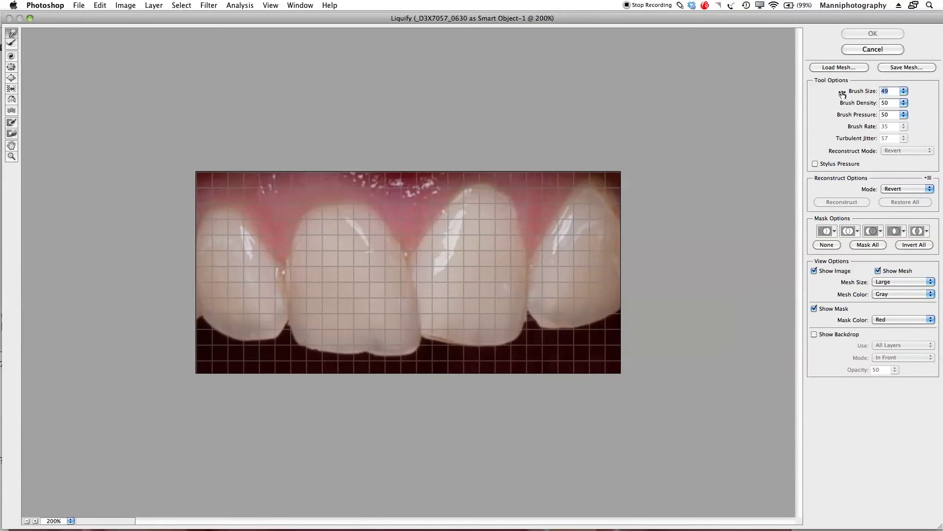
drag(842, 94, 835, 94)
drag(363, 203, 365, 204)
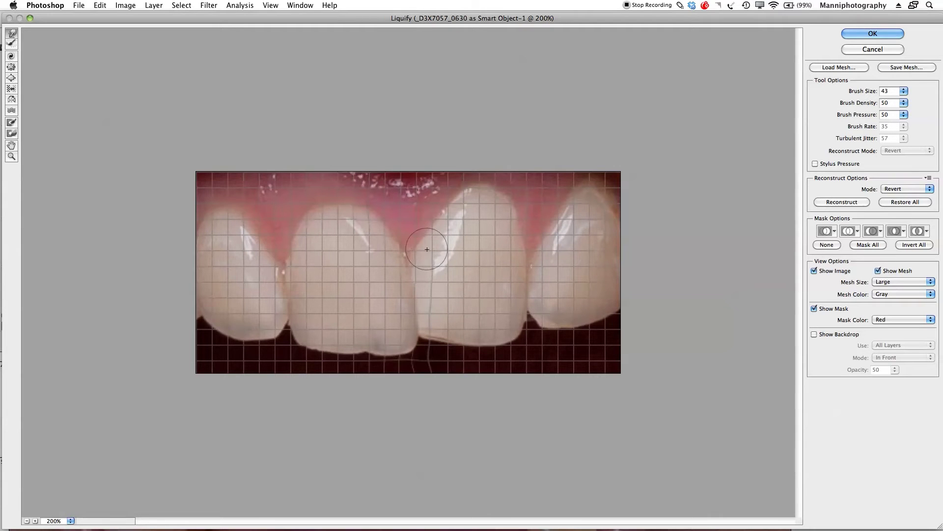
click(872, 34)
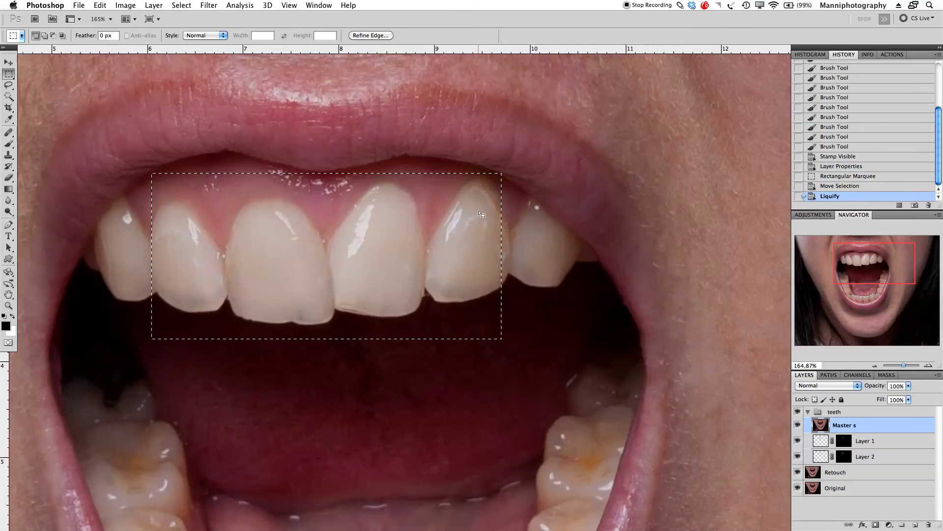
Compare the liquified teeth with the Master s layer hidden and shown, and remove the selection.
click(797, 425)
click(797, 425)
key(super+d)
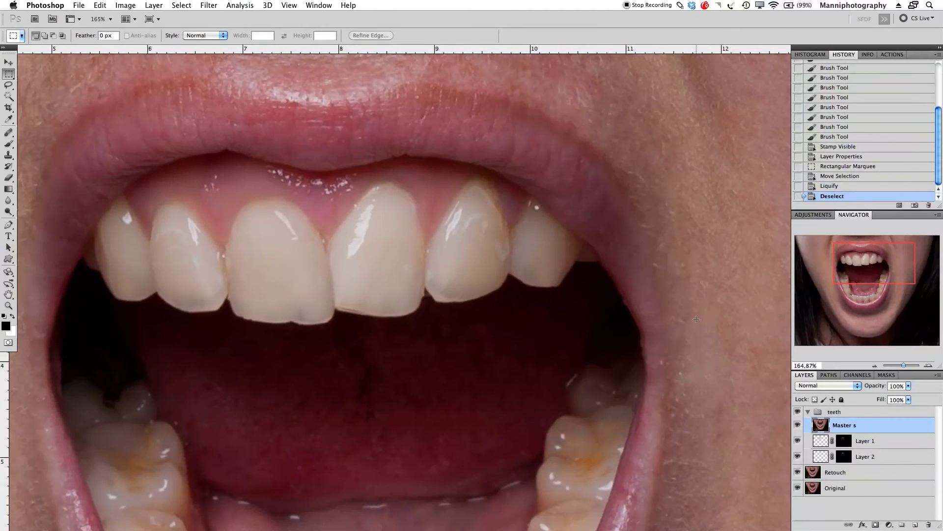
Smooth the notch in the lower edge of the left front tooth with the Clone Stamp at brush size 25.
drag(908, 367, 909, 366)
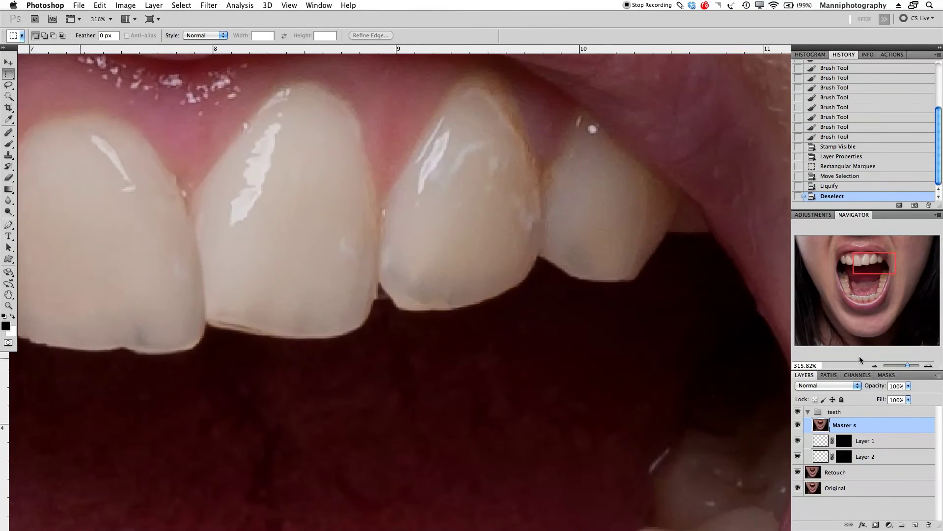
drag(210, 263, 407, 225)
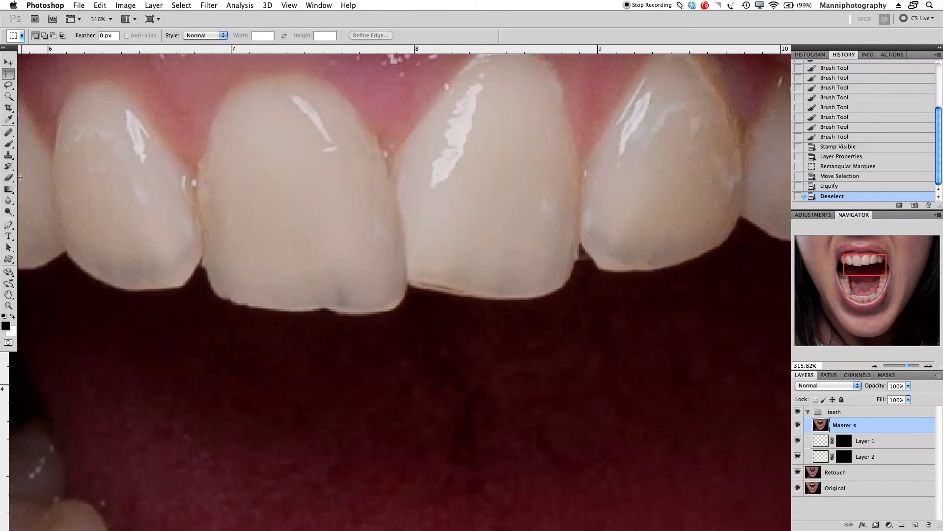
key(s)
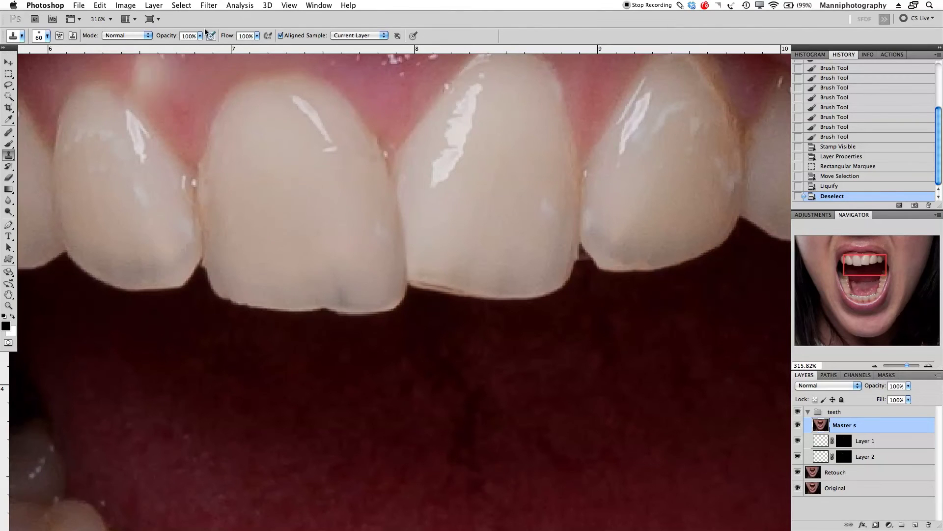
key(bracketleft)
key(bracketleft)
key(bracketleft)
key(bracketleft)
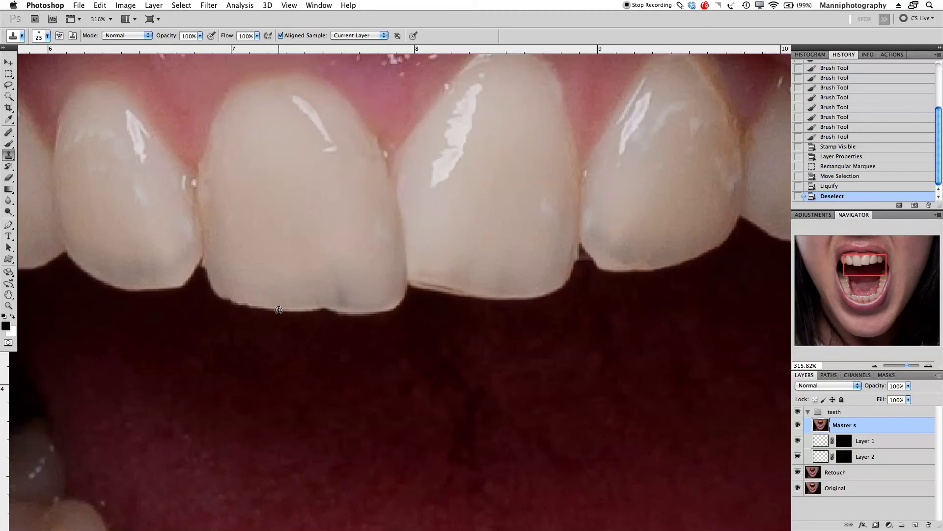
drag(309, 312, 345, 314)
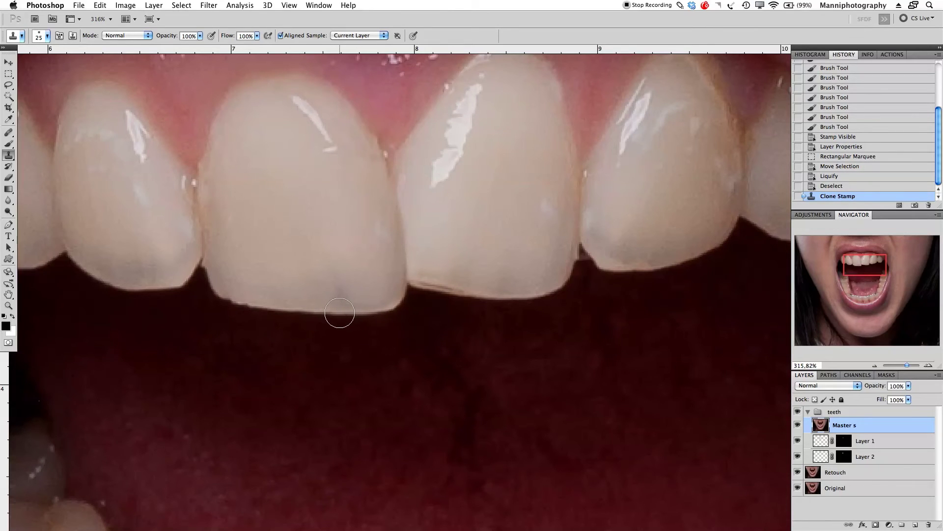
click(339, 313)
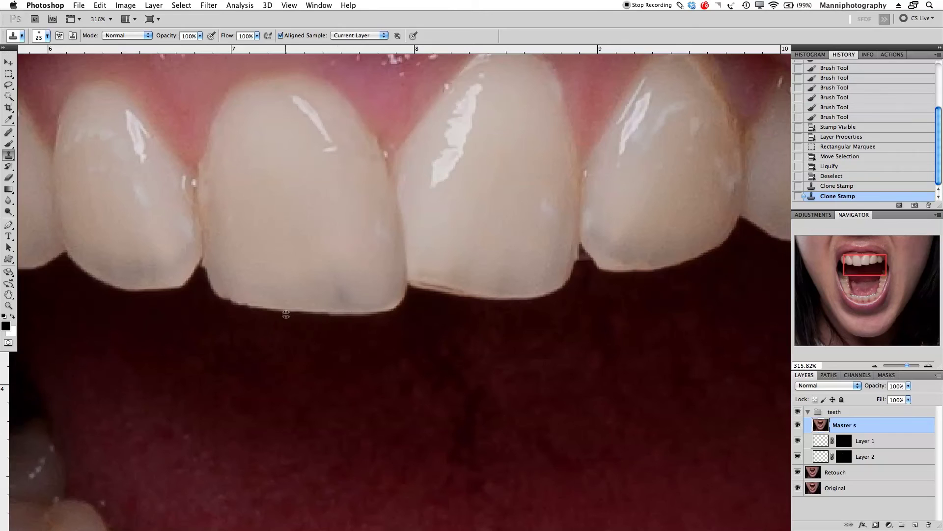
drag(318, 313, 314, 312)
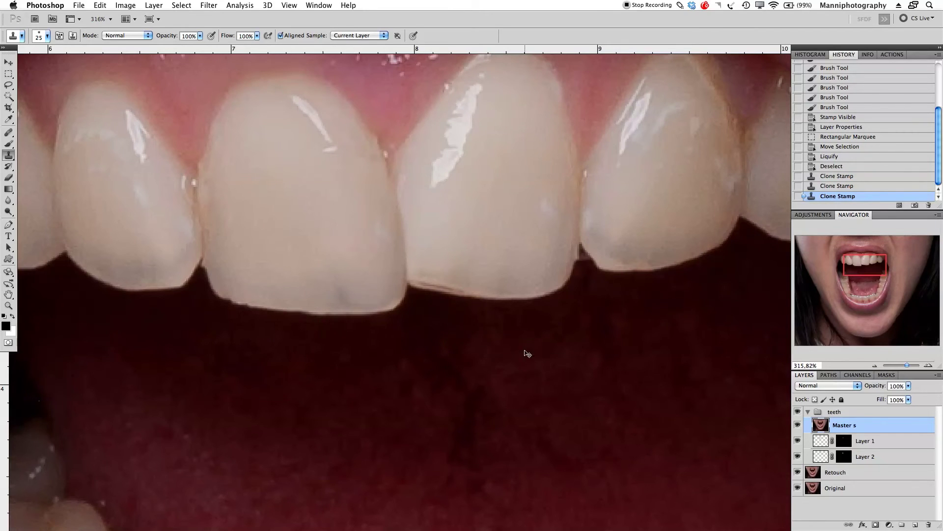
Check the whole image while toggling layer visibility with the "teeth" group collapsed, and return to the Master s layer.
drag(907, 368, 901, 368)
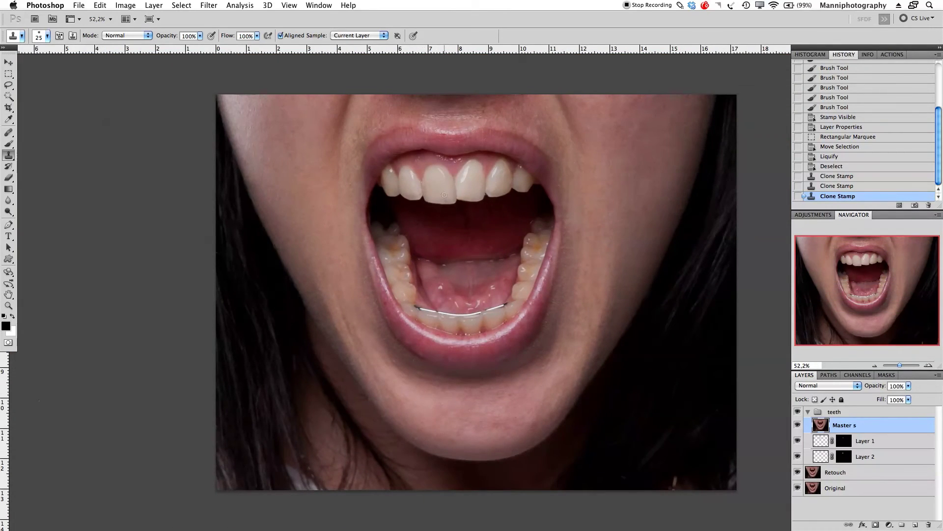
click(809, 412)
click(798, 424)
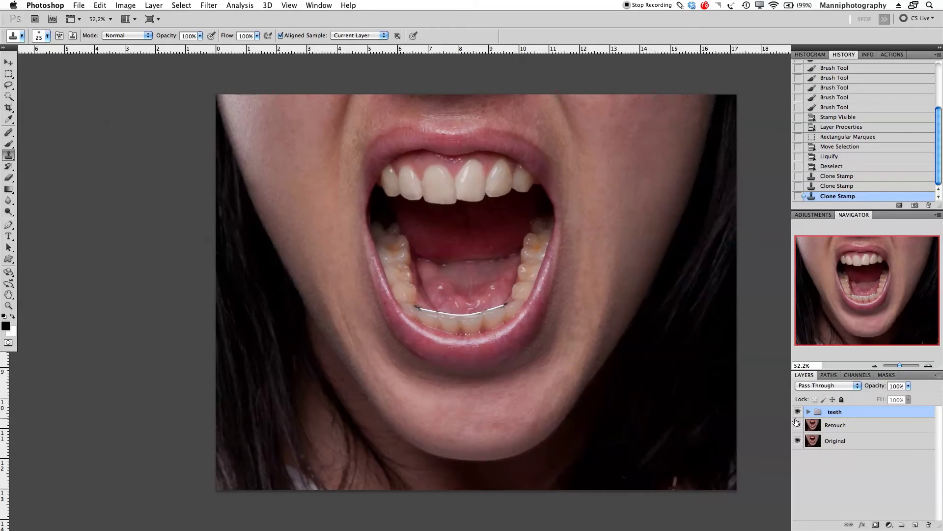
click(797, 423)
drag(859, 441, 797, 425)
Copy a rectangular area around the left half of the upper teeth into a new layer above Master s and rename it "2".
key(m)
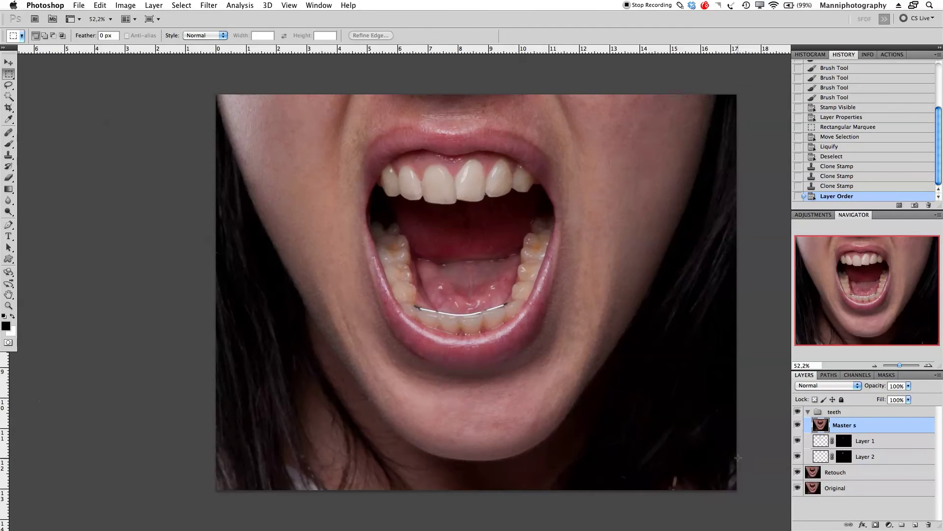
drag(402, 187, 465, 213)
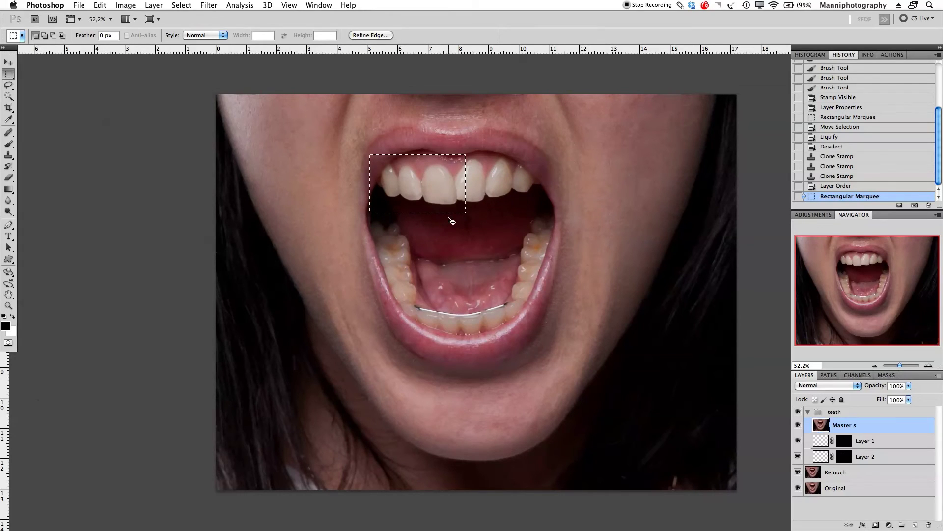
key(super+c)
key(super+v)
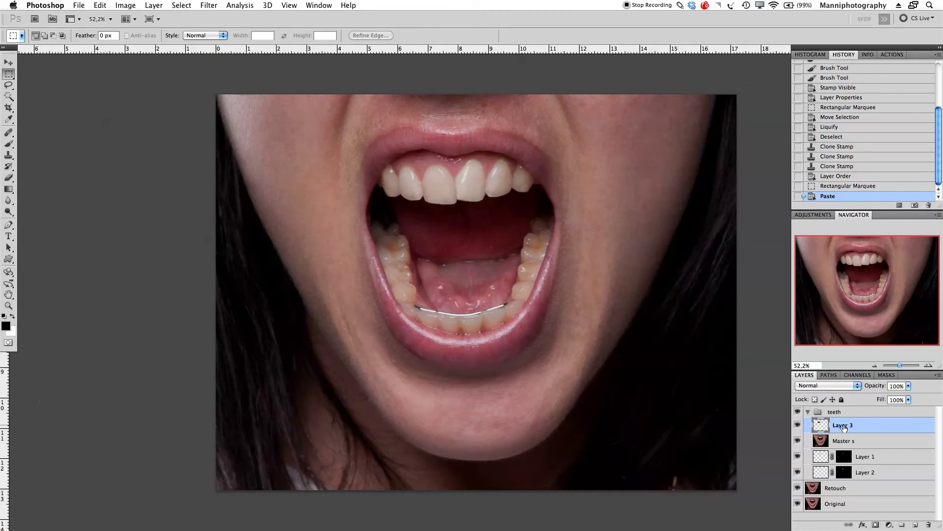
key(Return)
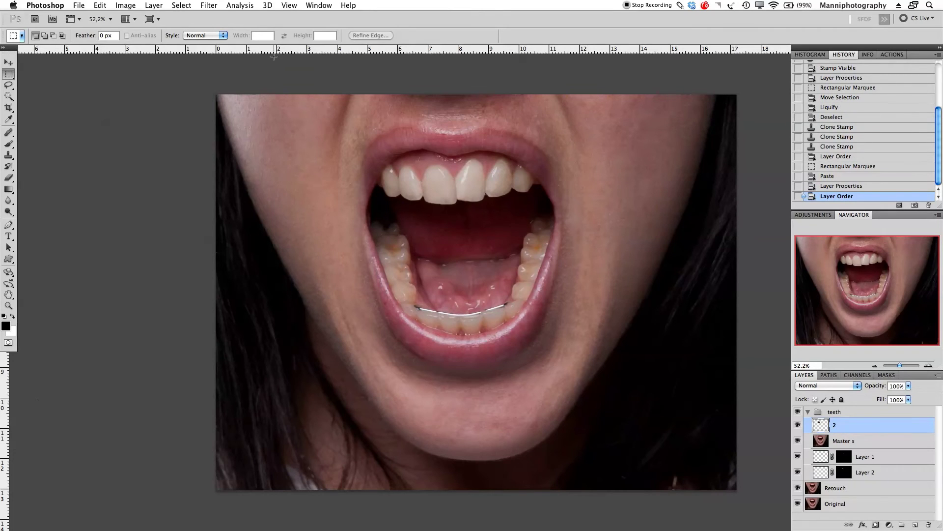
Flip layer 2 horizontally and lower its opacity to 60%.
click(100, 5)
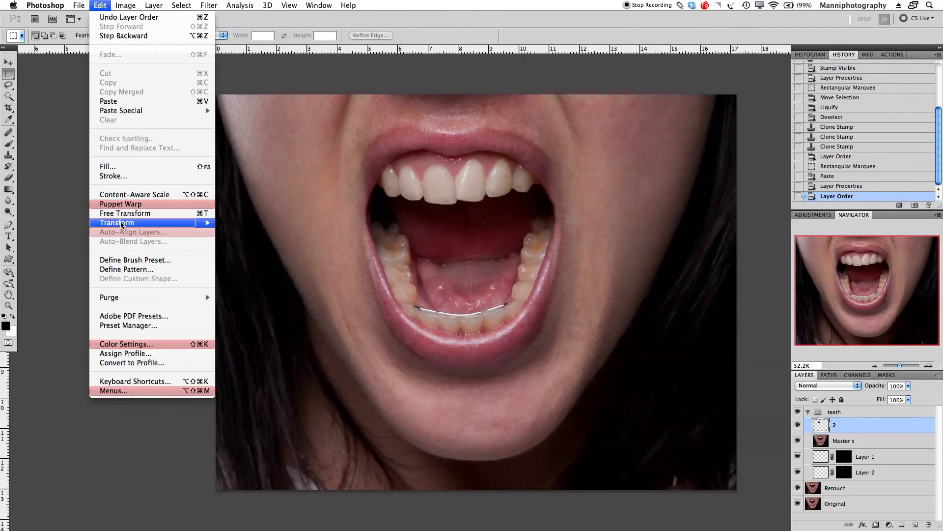
mouse_move(123, 223)
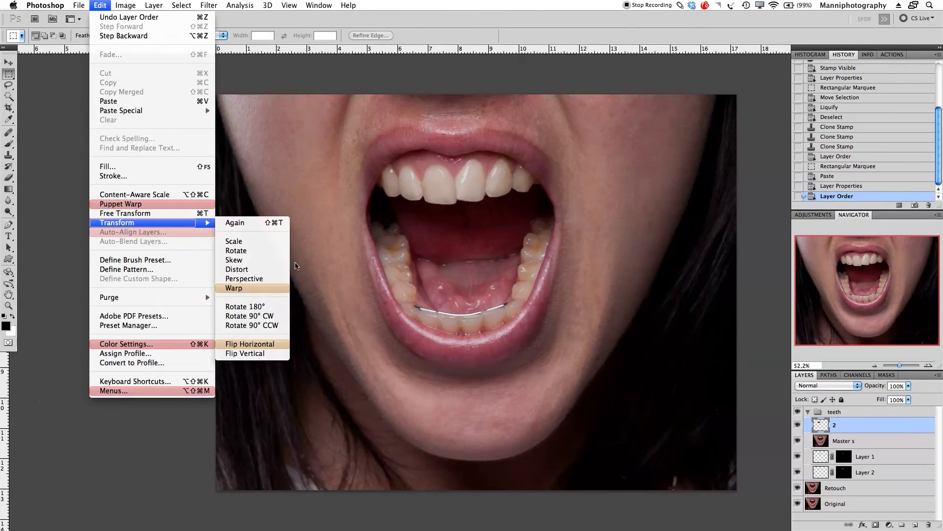
click(270, 346)
key(v)
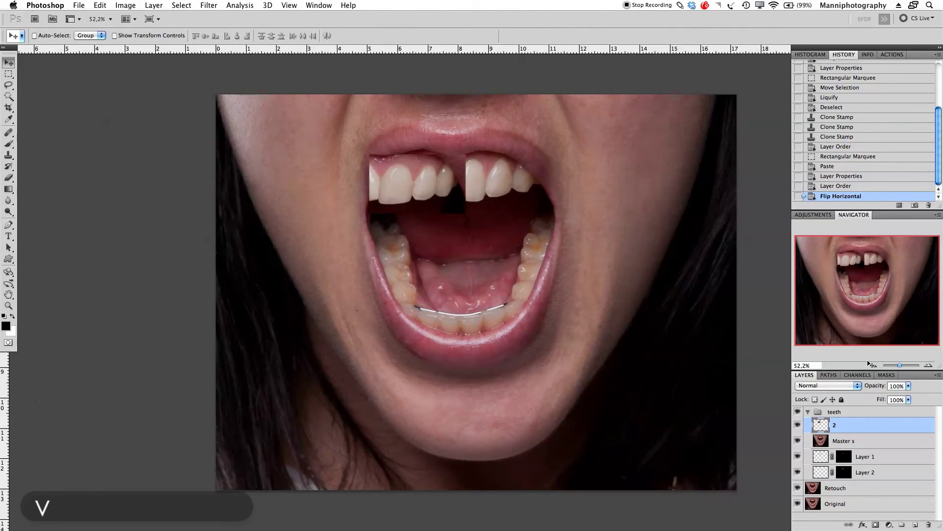
drag(878, 388, 860, 390)
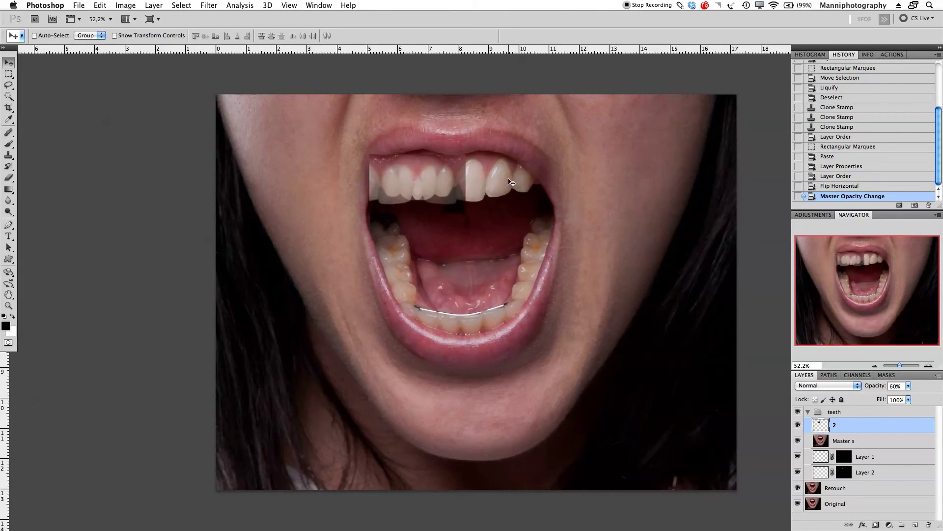
Move the flipped teeth over the right half of the upper teeth and nudge them into alignment with the center gap.
drag(427, 187, 501, 193)
drag(902, 366, 525, 227)
drag(885, 366, 908, 366)
drag(871, 284, 872, 264)
drag(545, 211, 475, 276)
key(Left)
key(Left)
key(Left)
key(Left)
key(Left)
key(Left)
key(Left)
key(Left)
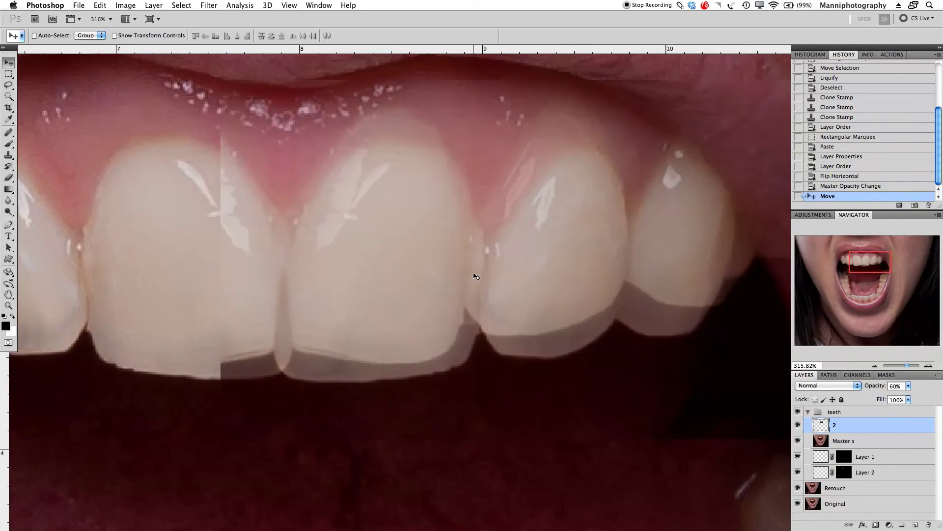
key(Right)
key(Right)
key(Right)
key(Left)
key(Left)
key(Left)
key(Left)
key(Left)
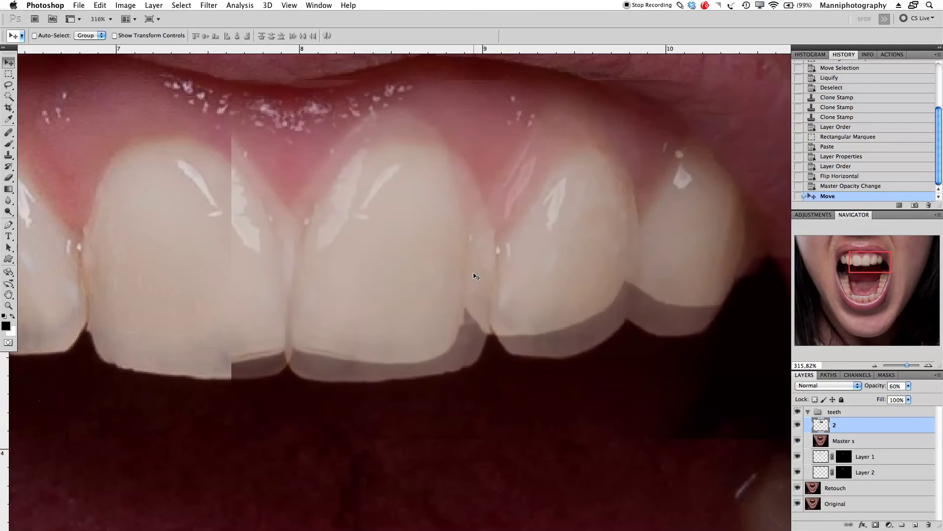
key(Up)
key(Up)
key(Up)
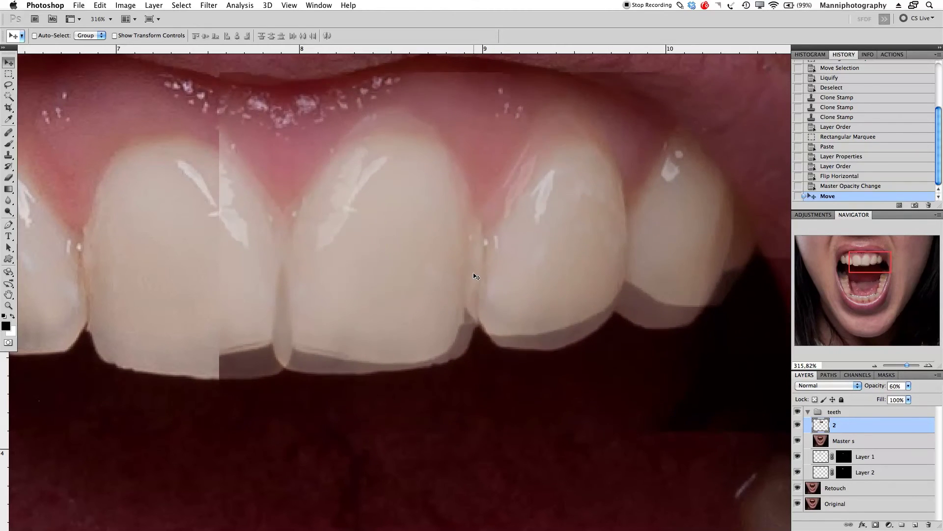
key(Right)
key(Right)
key(Right)
key(Right)
key(Left)
key(Left)
key(Left)
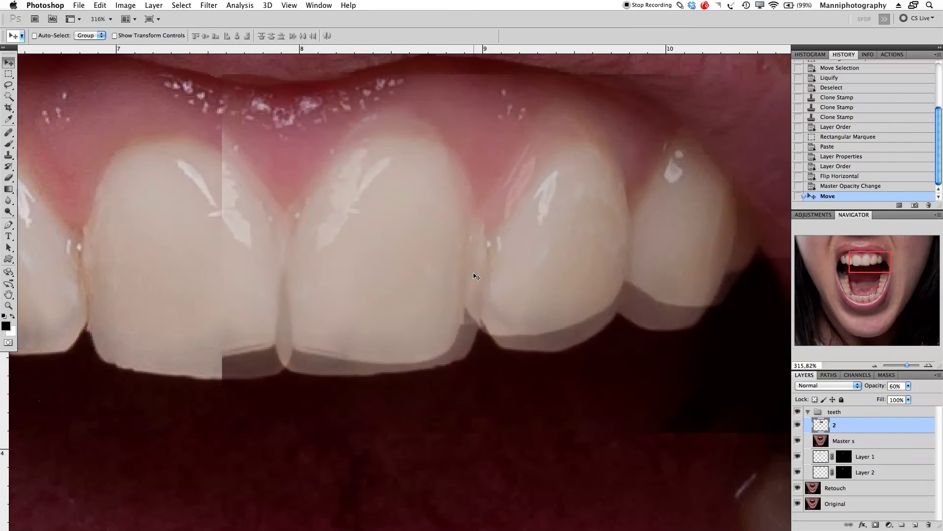
key(Right)
key(Right)
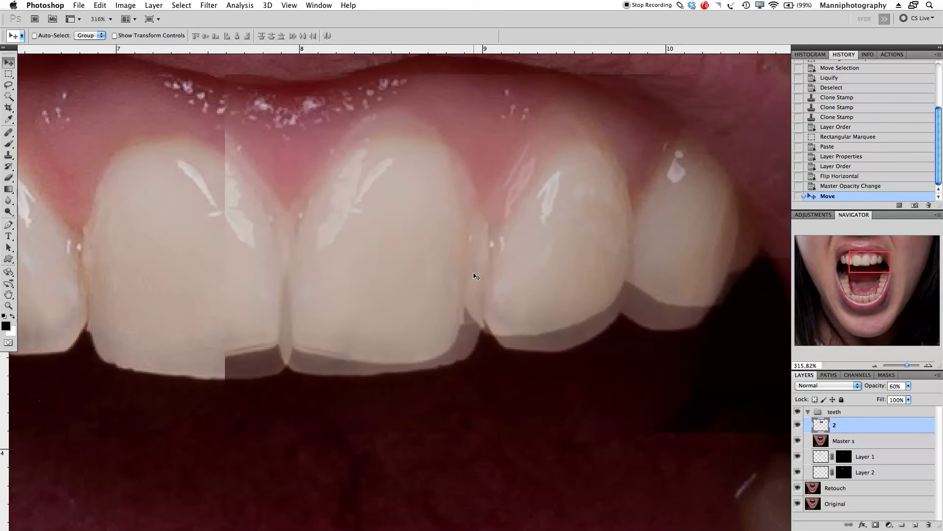
key(Right)
Restore layer 2 to 100% opacity and add a mask that hides the whole layer.
drag(878, 387, 940, 393)
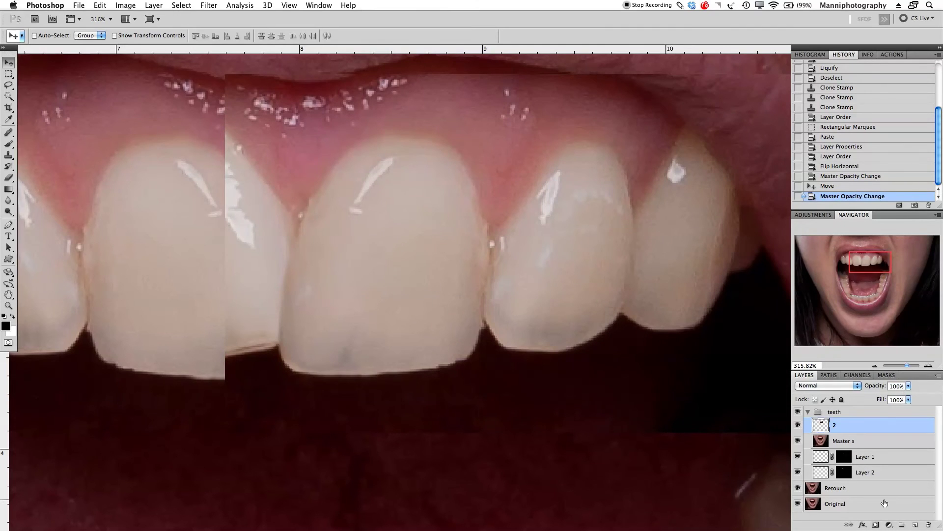
alt+click(876, 525)
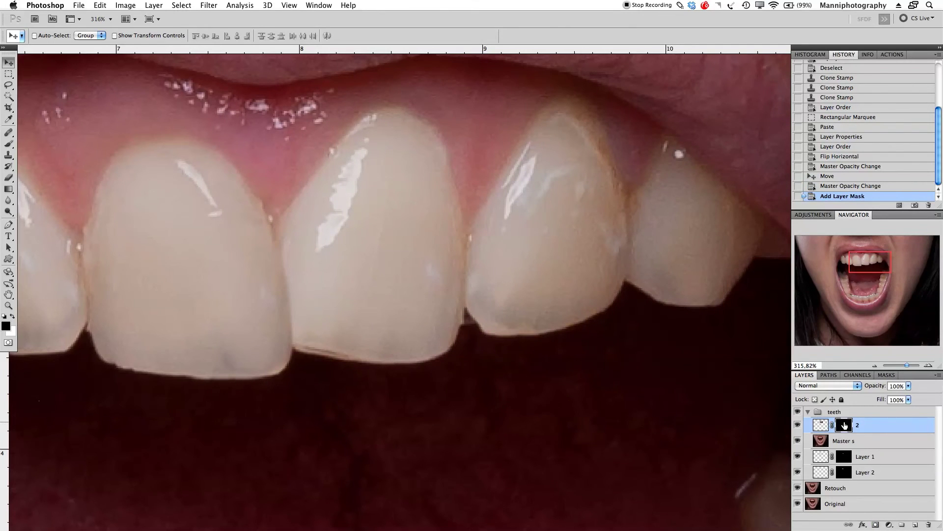
double_click(845, 426)
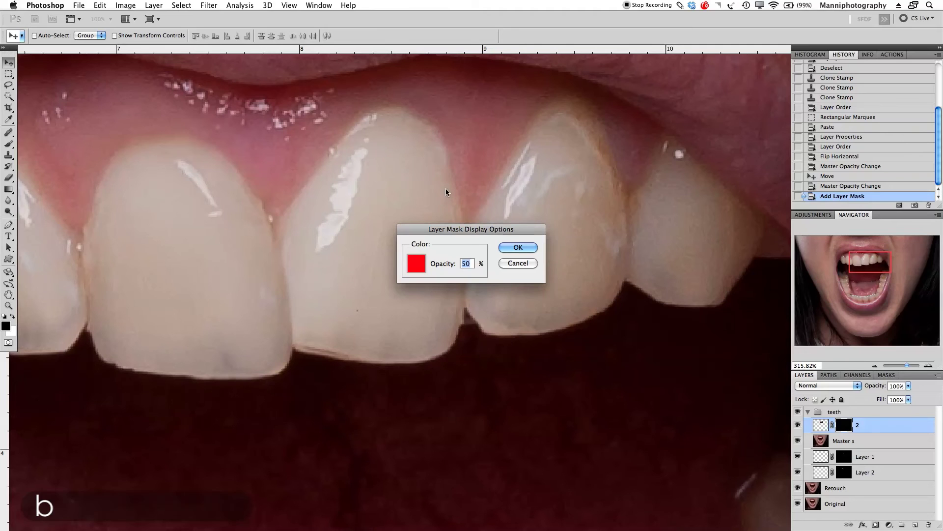
key(Return)
Paint white on layer 2's mask with a size 40 brush at 97% opacity to reveal the flipped teeth and gum on the right side.
key(b)
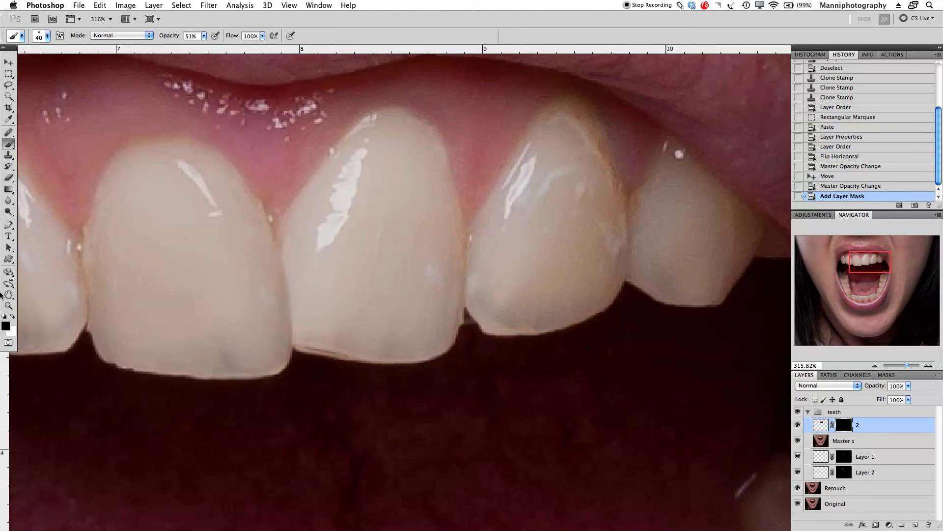
click(12, 318)
mouse_move(373, 290)
mouse_down()
mouse_move(405, 194)
mouse_move(416, 251)
mouse_up()
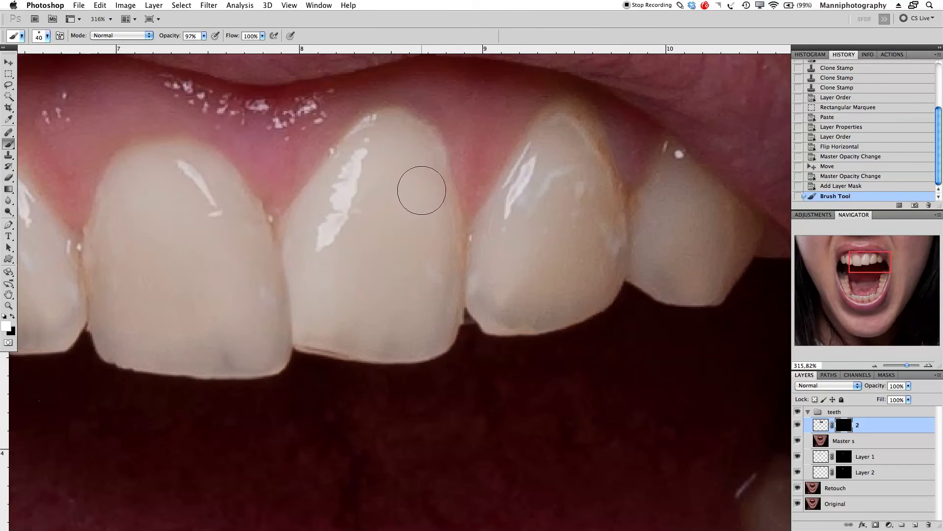
mouse_move(428, 152)
mouse_down()
mouse_move(410, 126)
mouse_move(366, 145)
mouse_move(355, 163)
mouse_move(363, 165)
mouse_move(319, 194)
mouse_move(302, 231)
mouse_move(308, 252)
mouse_move(299, 234)
mouse_move(313, 315)
mouse_move(331, 292)
mouse_move(358, 200)
mouse_move(369, 237)
mouse_move(397, 177)
mouse_move(406, 267)
mouse_move(433, 197)
mouse_move(445, 252)
mouse_move(468, 192)
mouse_move(471, 325)
mouse_move(448, 349)
mouse_move(367, 396)
mouse_move(376, 358)
mouse_move(323, 369)
mouse_move(298, 361)
mouse_move(332, 291)
mouse_move(292, 287)
mouse_up()
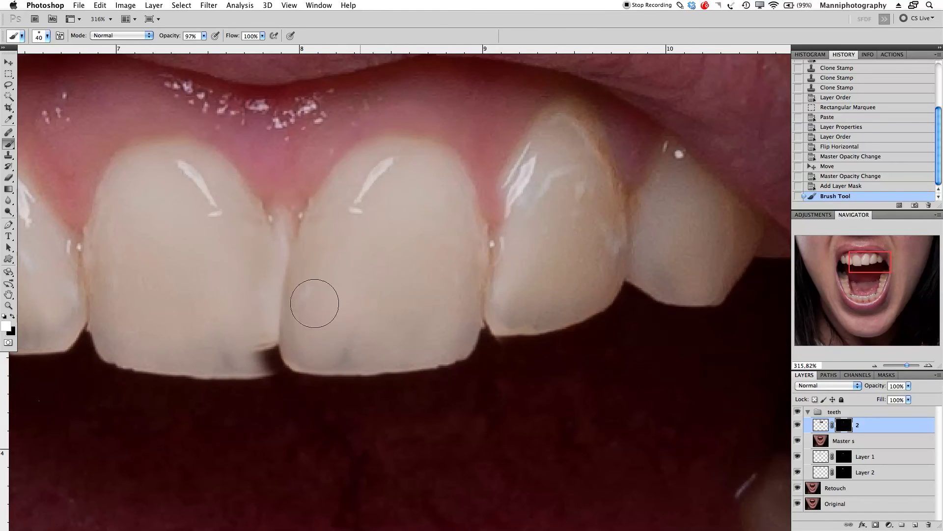
mouse_move(484, 208)
mouse_down()
mouse_move(560, 212)
mouse_move(566, 177)
mouse_move(554, 136)
mouse_move(509, 151)
mouse_move(525, 120)
mouse_move(557, 117)
mouse_move(600, 154)
mouse_move(613, 215)
mouse_move(585, 329)
mouse_move(586, 229)
mouse_move(510, 336)
mouse_move(523, 353)
mouse_move(589, 301)
mouse_move(634, 294)
mouse_move(665, 262)
mouse_move(672, 297)
mouse_move(689, 299)
mouse_move(691, 284)
mouse_move(707, 307)
mouse_move(725, 257)
mouse_move(738, 251)
mouse_move(731, 225)
mouse_move(614, 130)
mouse_up()
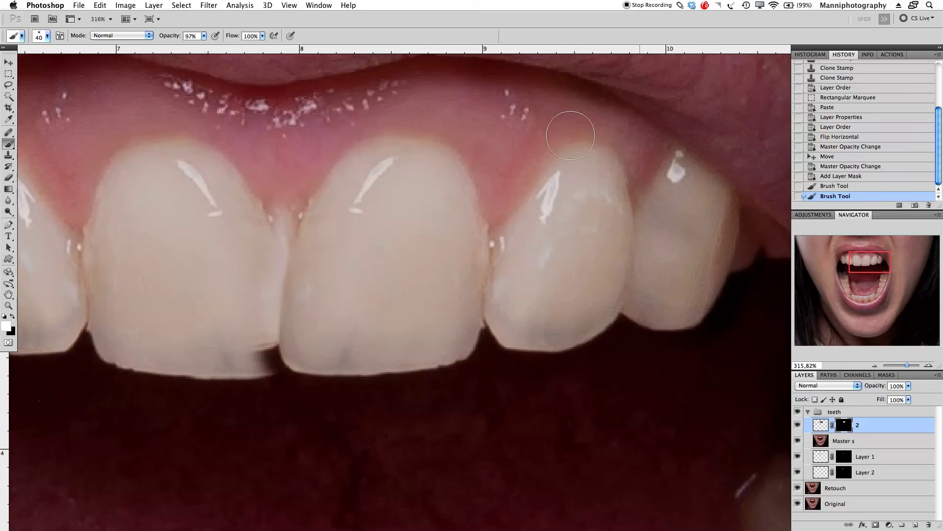
mouse_move(374, 113)
mouse_down()
mouse_move(478, 108)
mouse_move(590, 122)
mouse_move(611, 126)
mouse_up()
drag(634, 182, 468, 190)
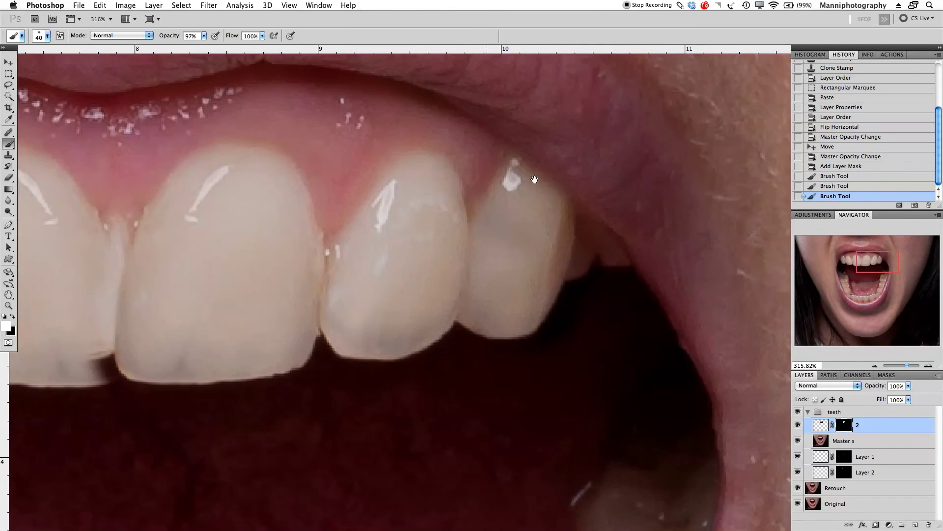
mouse_move(593, 259)
mouse_down()
mouse_move(618, 295)
mouse_move(593, 290)
mouse_up()
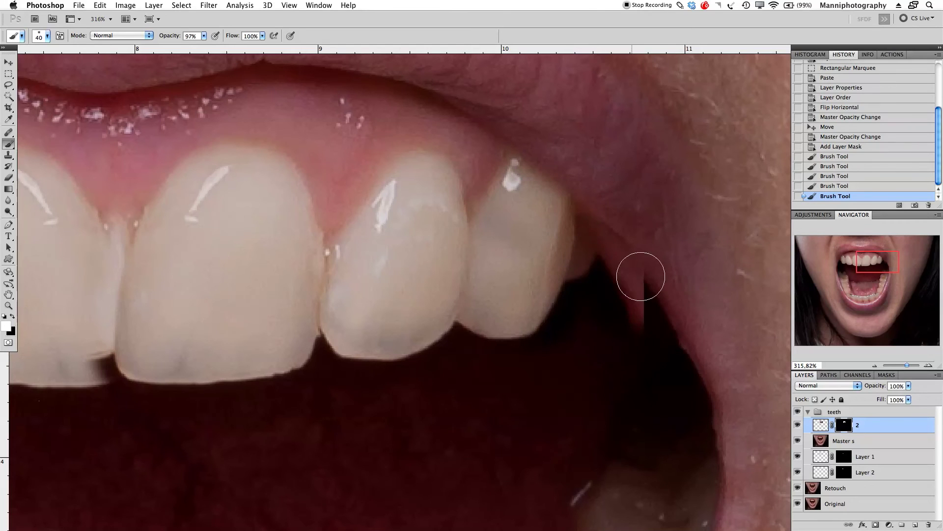
Paint black on layer 2's mask with the brush enlarged to 80 to hide the misplaced lip patch at the right corner of the mouth.
drag(666, 362, 549, 347)
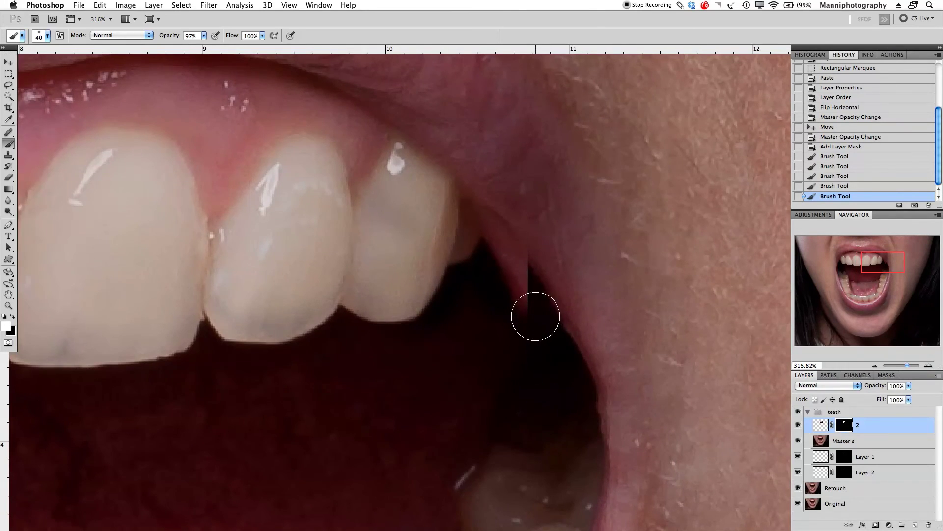
key(x)
mouse_move(502, 306)
mouse_down()
mouse_move(519, 317)
mouse_move(527, 277)
mouse_move(516, 259)
mouse_move(529, 266)
mouse_move(521, 241)
mouse_up()
key(bracketright)
key(bracketright)
key(bracketright)
key(bracketright)
drag(592, 265, 558, 277)
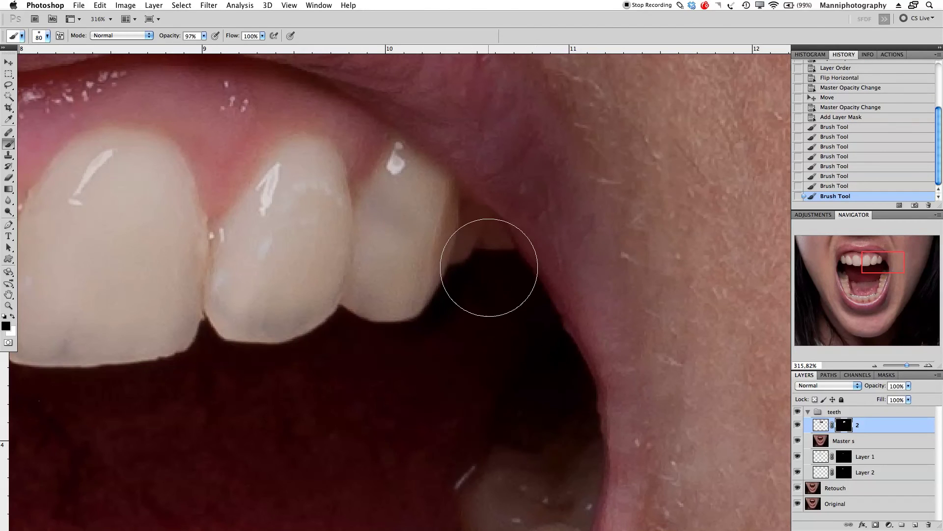
drag(367, 312, 599, 309)
drag(123, 307, 290, 323)
drag(495, 321, 413, 316)
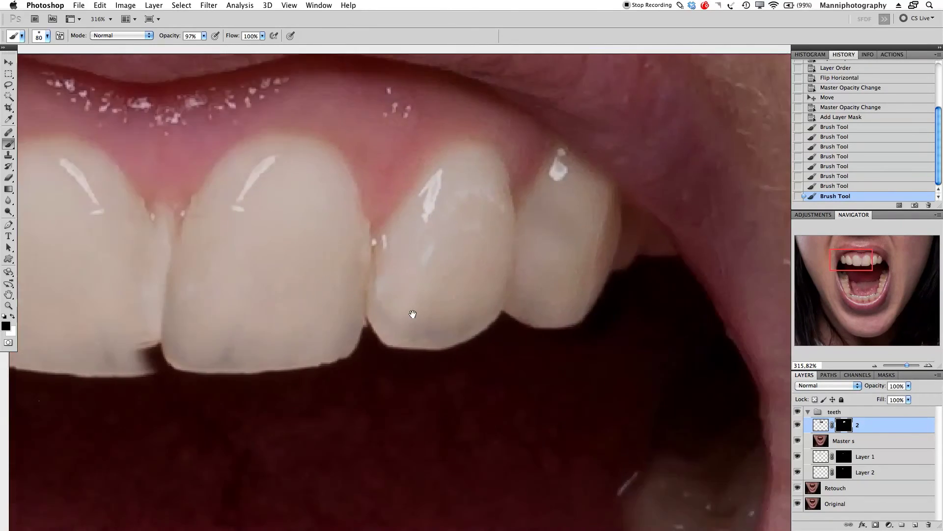
Paint black on layer 2's mask with the brush reduced to 40 and smaller to uncover the left front tooth's inner edge and lower corner.
drag(589, 310, 450, 305)
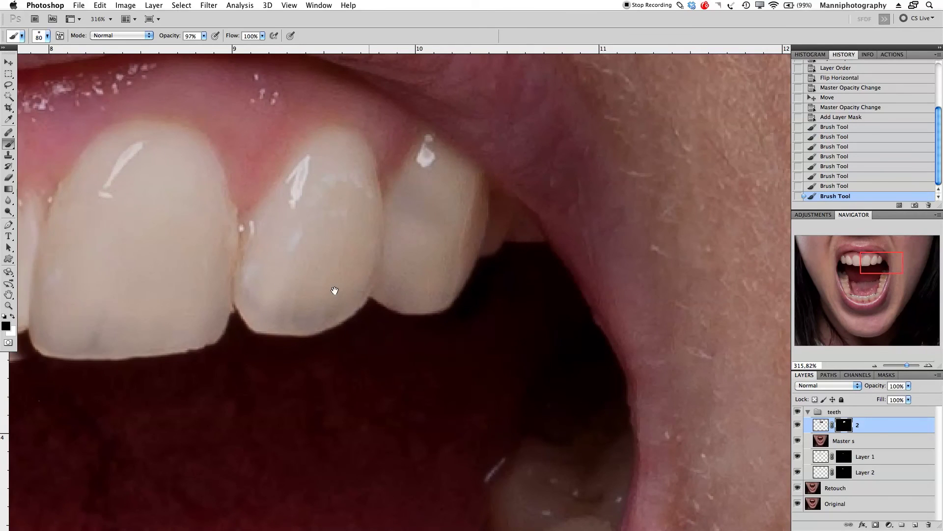
drag(335, 291, 444, 291)
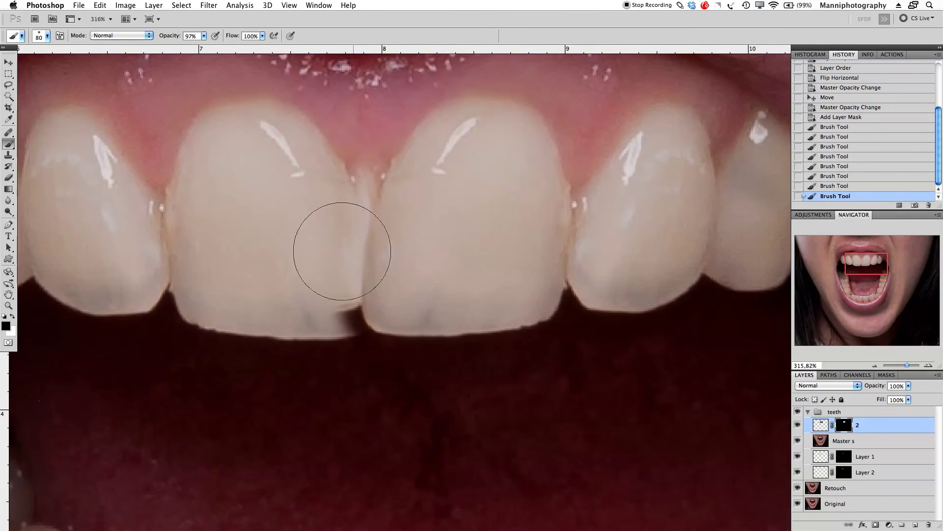
key(bracketleft)
key(bracketleft)
key(bracketleft)
key(bracketleft)
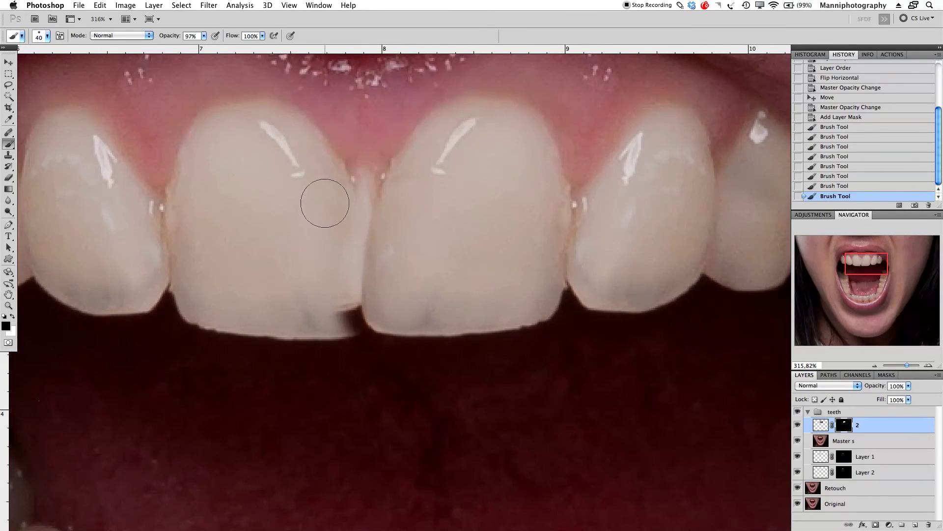
click(336, 199)
key(bracketleft)
key(bracketleft)
click(352, 214)
mouse_move(343, 294)
mouse_down()
mouse_move(330, 316)
mouse_move(341, 316)
mouse_move(339, 301)
mouse_move(394, 316)
mouse_move(399, 241)
mouse_up()
mouse_move(395, 287)
ctrl+alt+mouse_down()
mouse_move(393, 385)
mouse_move(386, 369)
ctrl+alt+mouse_up()
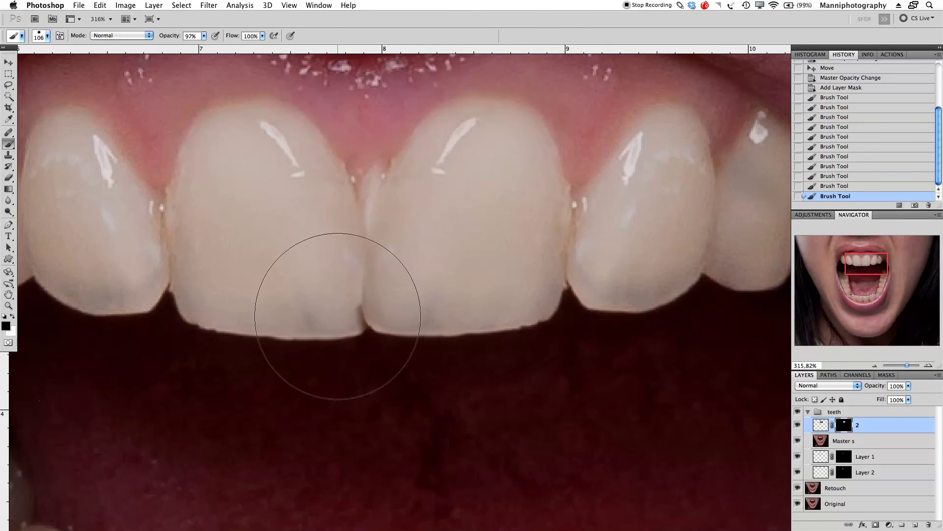
Refine the seam between the two front teeth by painting black on layer 2's mask with size 9 and 20 brushes.
key(bracketleft)
key(bracketleft)
key(bracketleft)
key(bracketleft)
key(bracketleft)
key(bracketleft)
key(bracketleft)
key(bracketleft)
key(bracketleft)
key(bracketleft)
key(bracketleft)
key(bracketleft)
key(bracketleft)
key(bracketleft)
key(bracketleft)
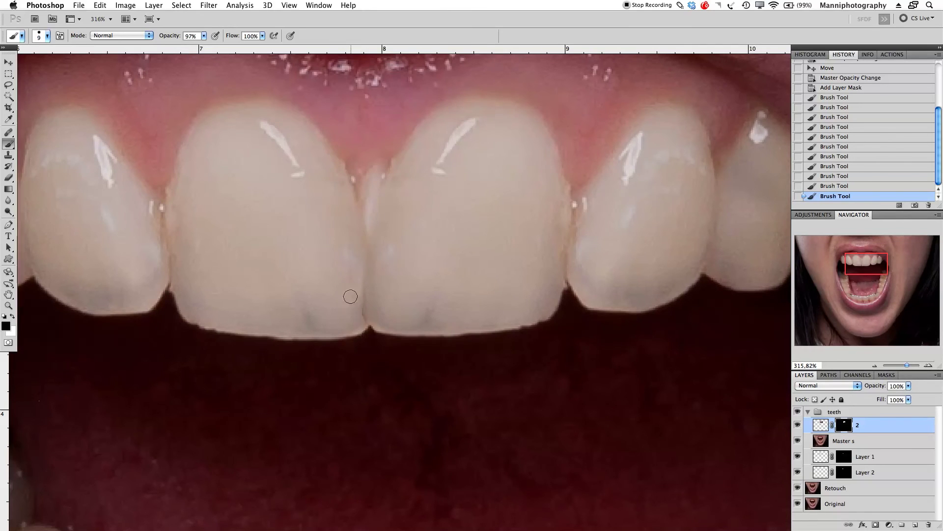
drag(355, 239, 358, 189)
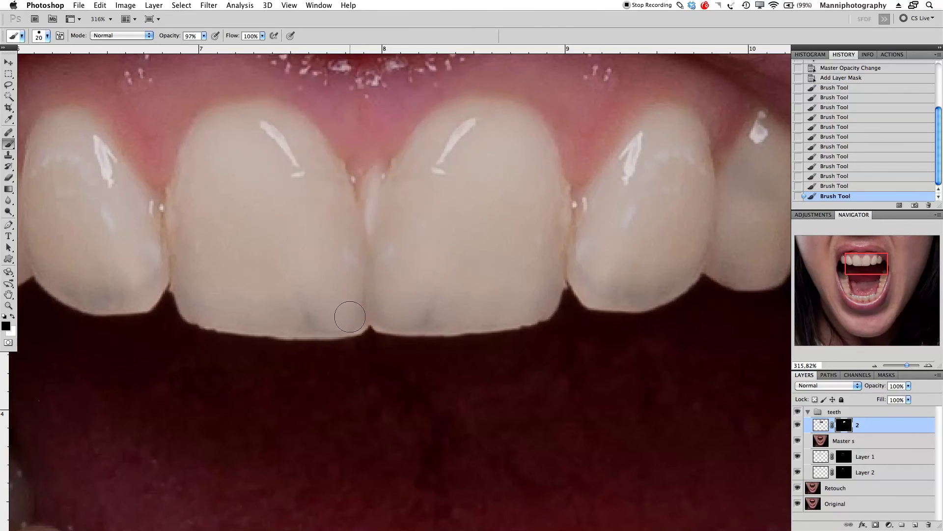
drag(348, 238, 320, 158)
Compare the mouth before and after by toggling the visibility of layer 2 and the teeth group in the zoomed-out view.
drag(903, 368, 901, 367)
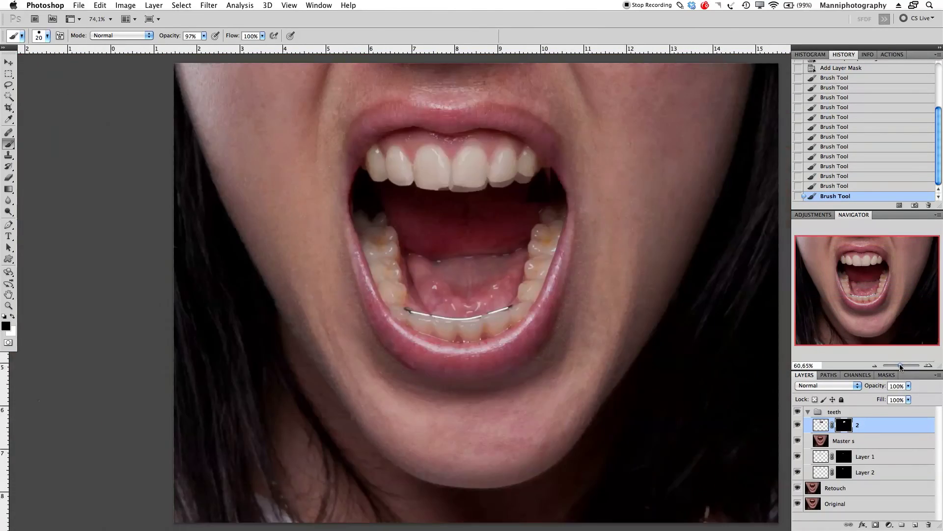
drag(556, 217, 531, 250)
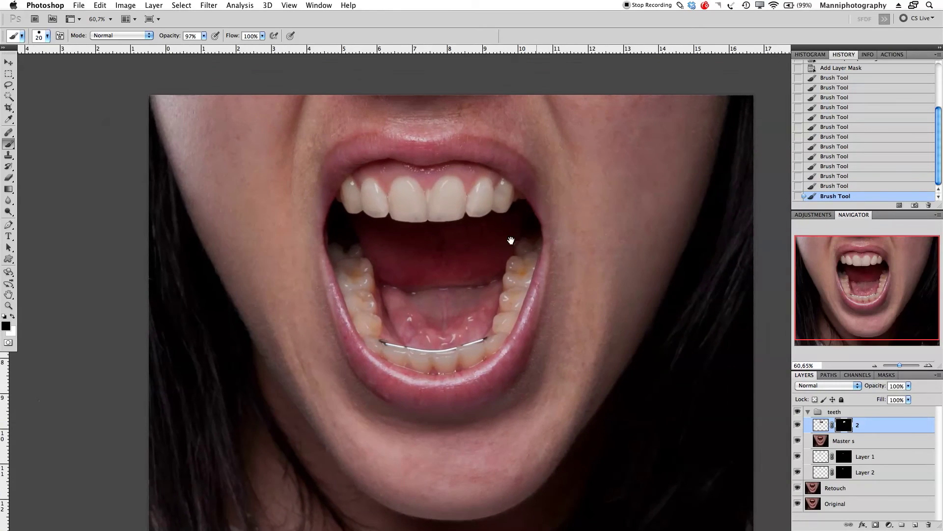
click(798, 424)
click(799, 424)
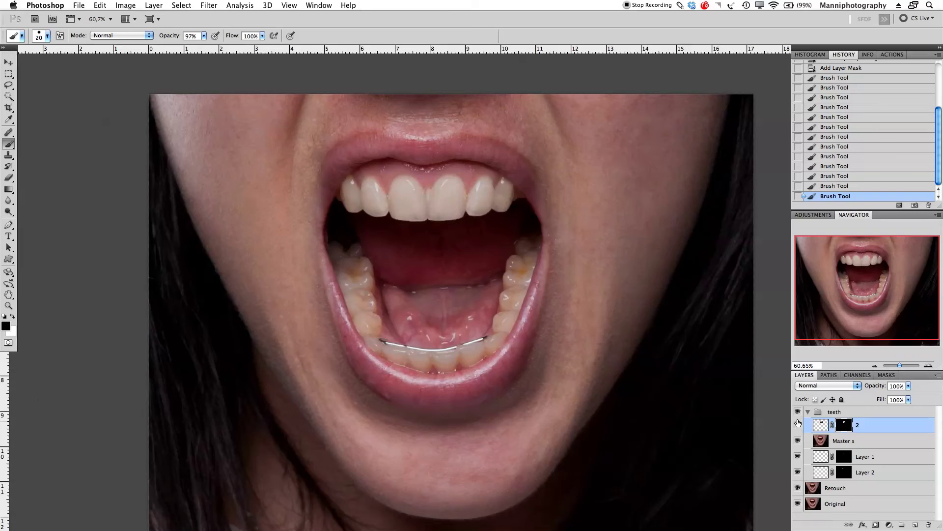
click(798, 424)
click(798, 425)
click(798, 412)
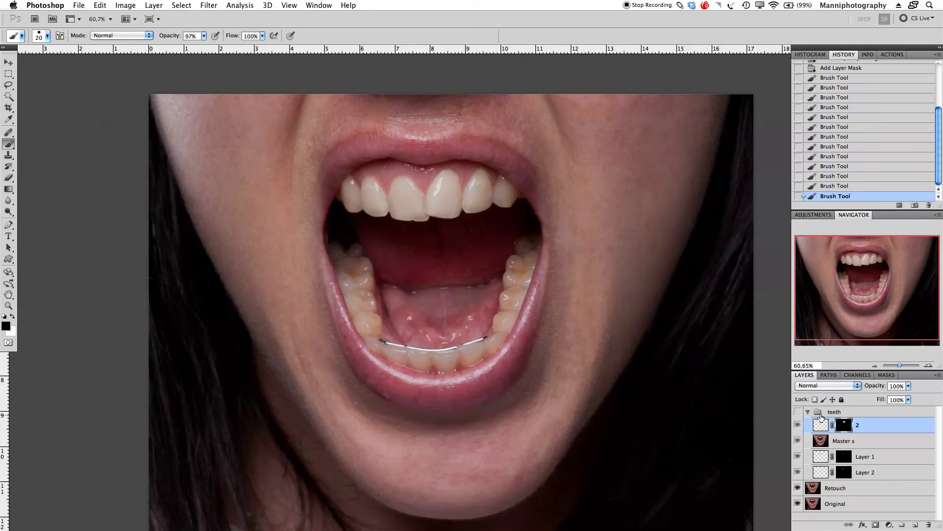
click(798, 411)
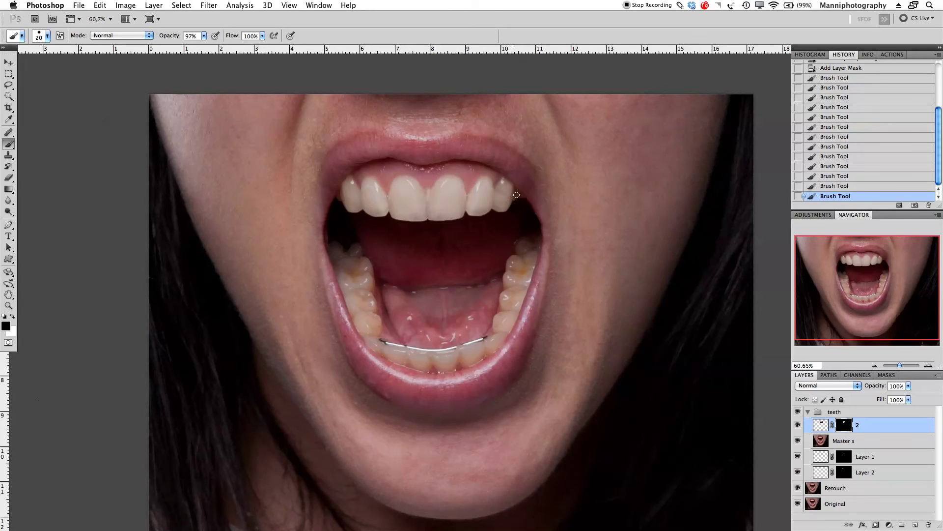
click(801, 421)
click(801, 421)
click(801, 421)
click(801, 420)
Paint white on layer 2's mask at 50% opacity with a size 80 brush along the upper lip's inner edge above the right front tooth.
double_click(846, 426)
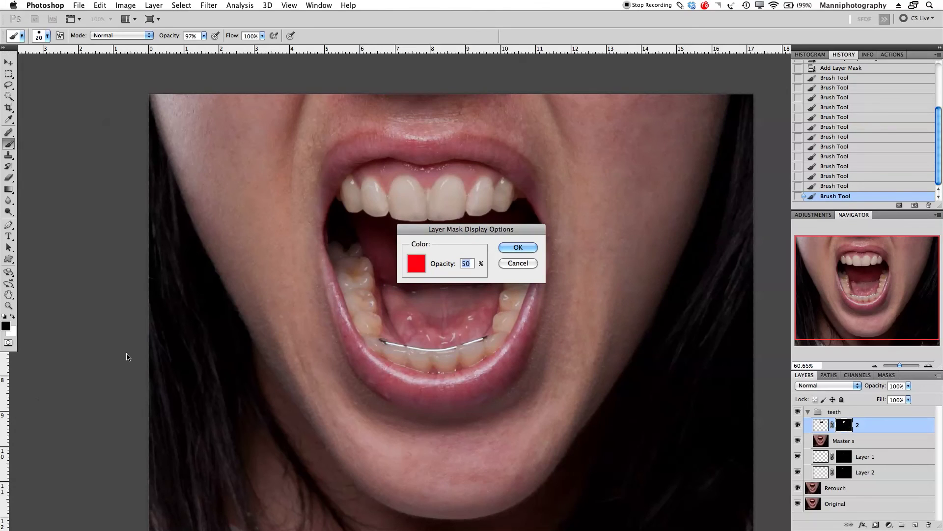
key(Return)
key(x)
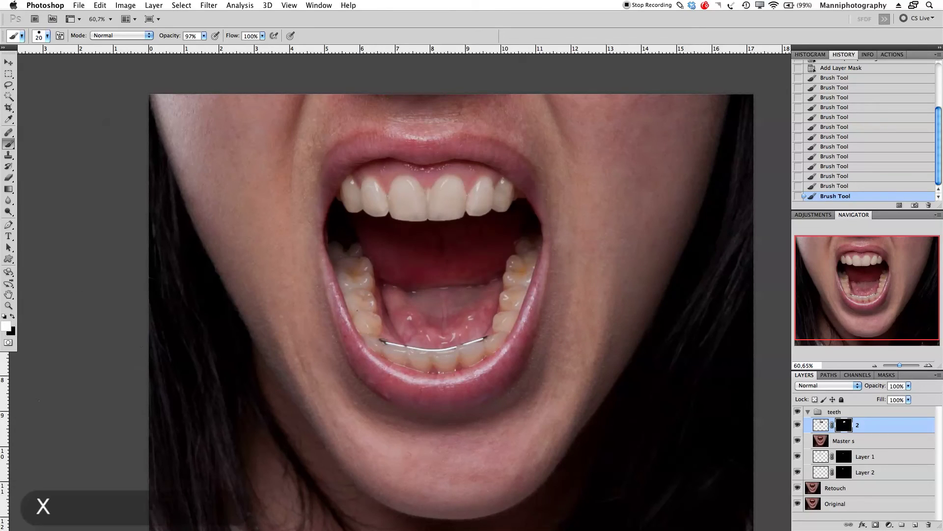
key(bracketright)
key(bracketright)
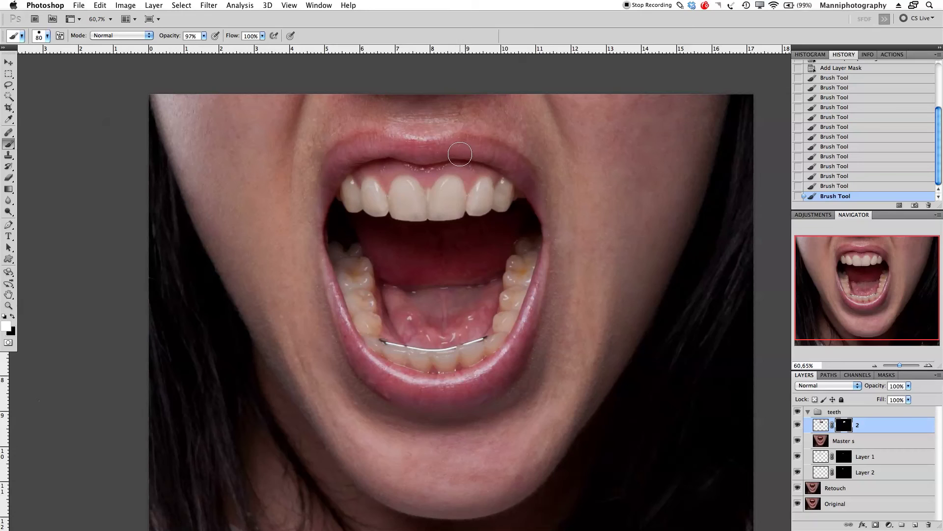
drag(168, 37, 151, 40)
key(5)
drag(433, 191, 469, 190)
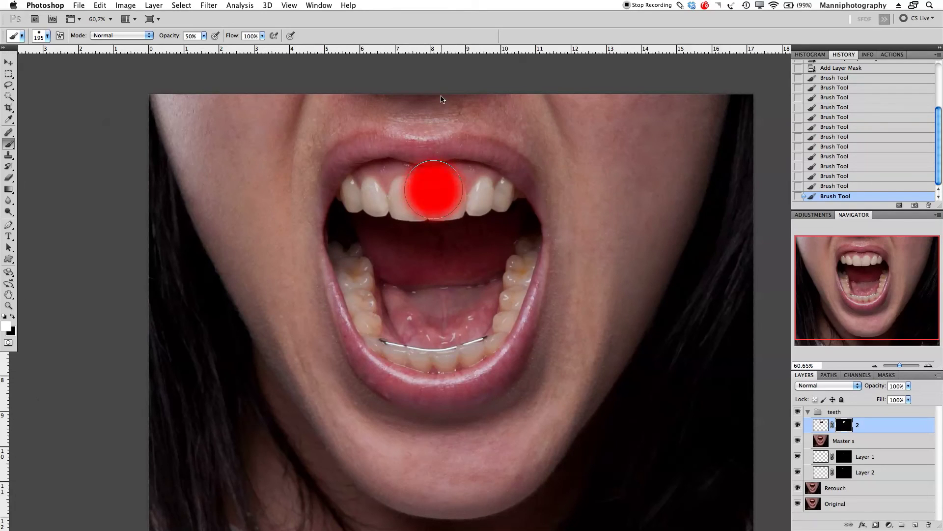
drag(444, 308, 432, 309)
click(463, 162)
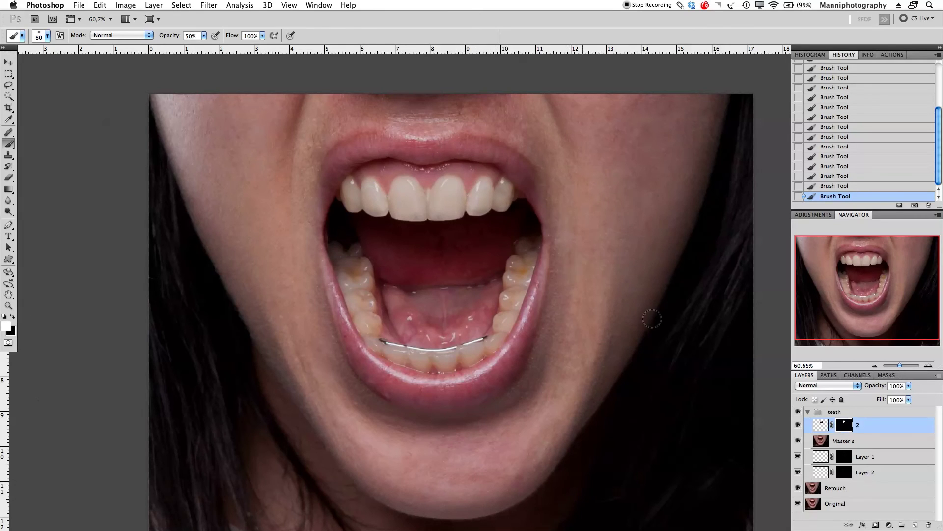
drag(899, 365, 903, 367)
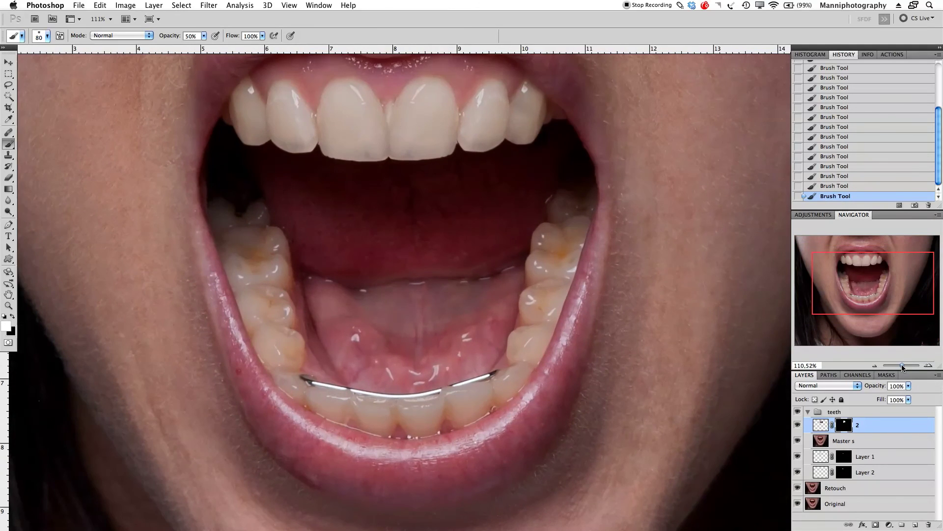
drag(553, 196, 546, 282)
click(798, 426)
click(798, 426)
click(798, 426)
click(798, 426)
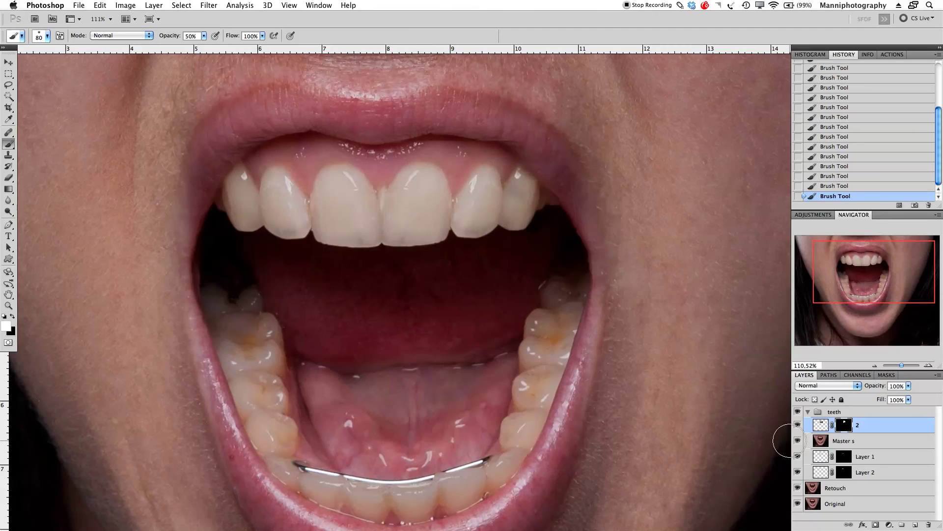
Clone gum over the light strip between the two front teeth on the Master s layer with a size 35 Clone Stamp at 100% opacity.
click(841, 446)
key(x)
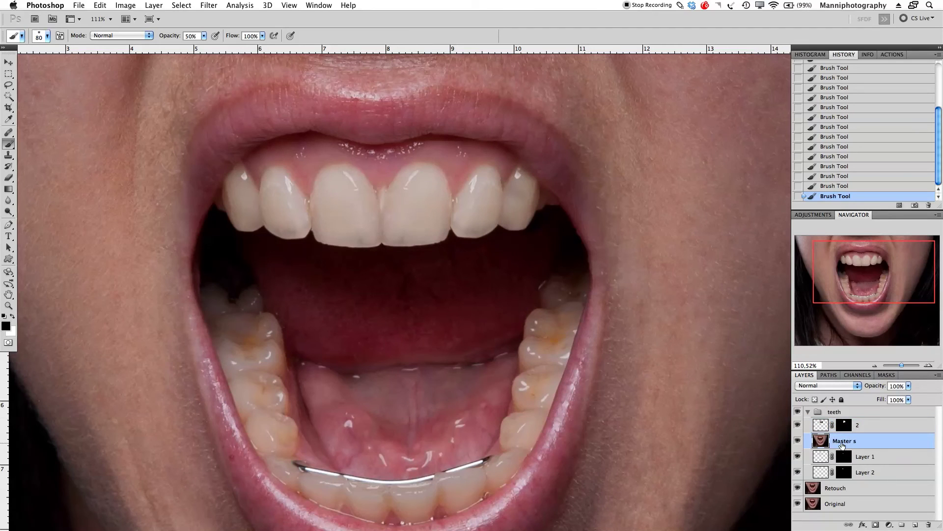
drag(902, 367, 904, 366)
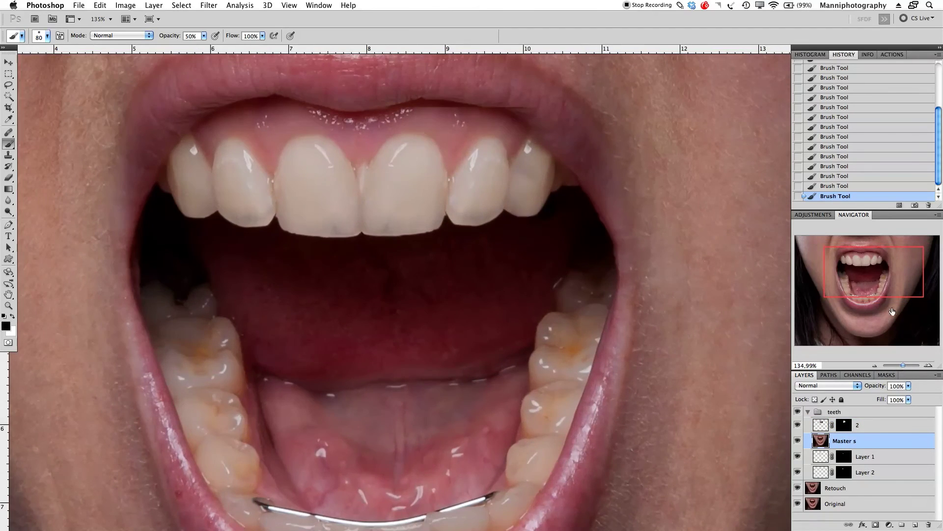
drag(881, 281, 870, 275)
key(s)
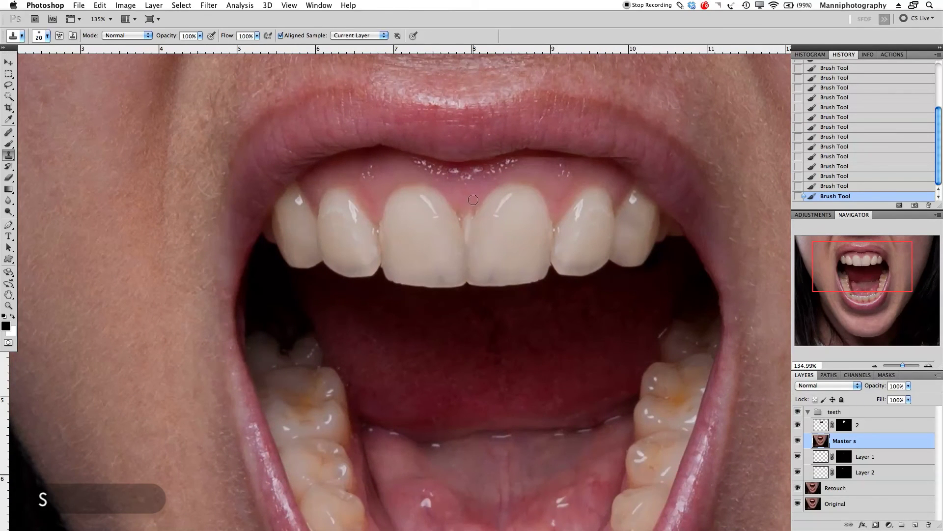
mouse_move(457, 218)
mouse_down()
mouse_move(467, 185)
mouse_move(468, 209)
mouse_move(470, 201)
mouse_up()
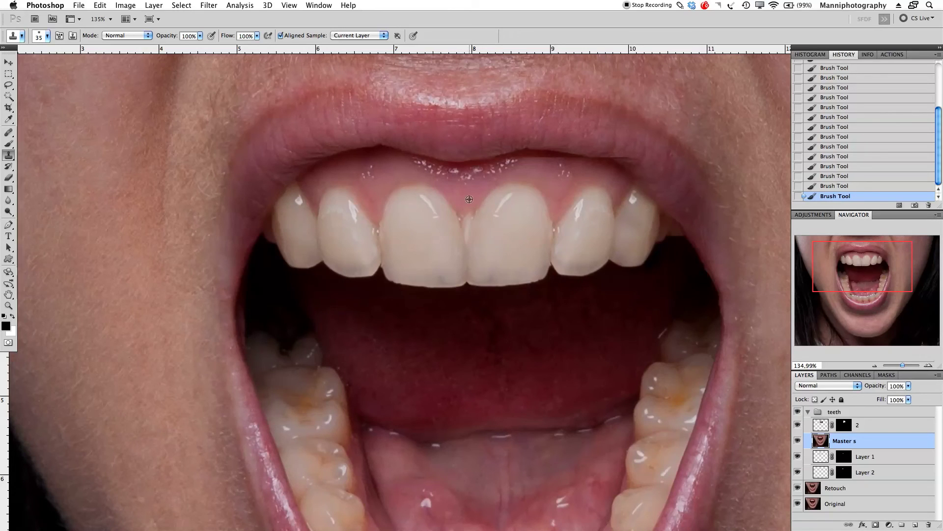
mouse_move(469, 215)
mouse_down()
mouse_move(466, 228)
mouse_move(472, 218)
mouse_up()
drag(472, 225, 473, 217)
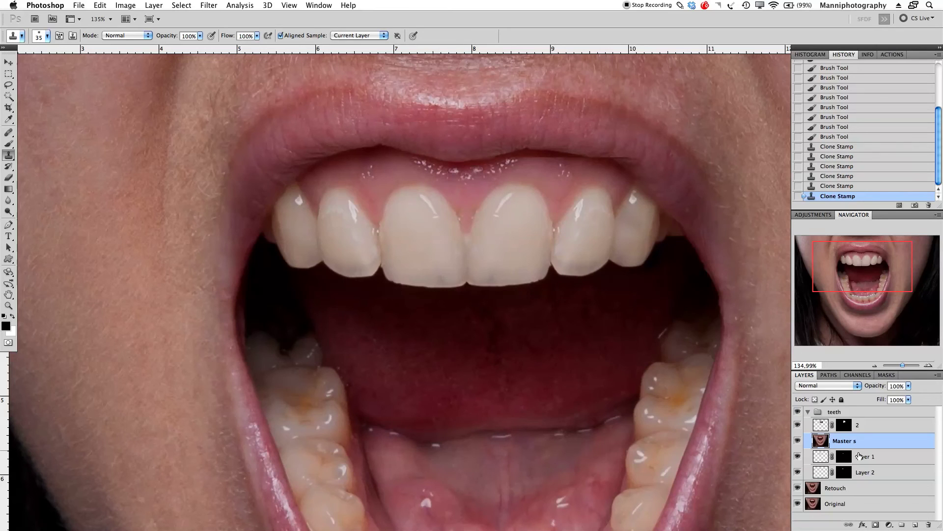
Hide layer 2, extend the cloned gum farther down between the front teeth on Master s, and show layer 2 again.
click(797, 426)
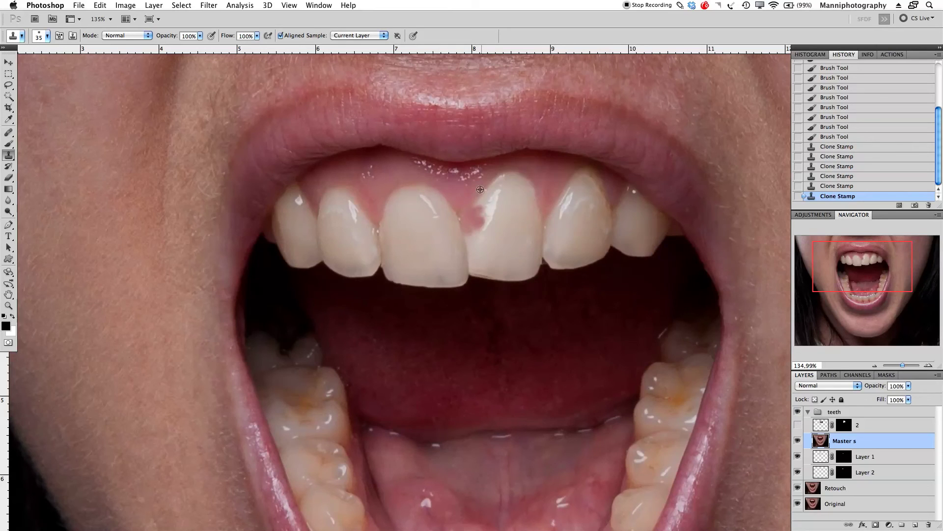
drag(474, 205, 469, 220)
click(797, 425)
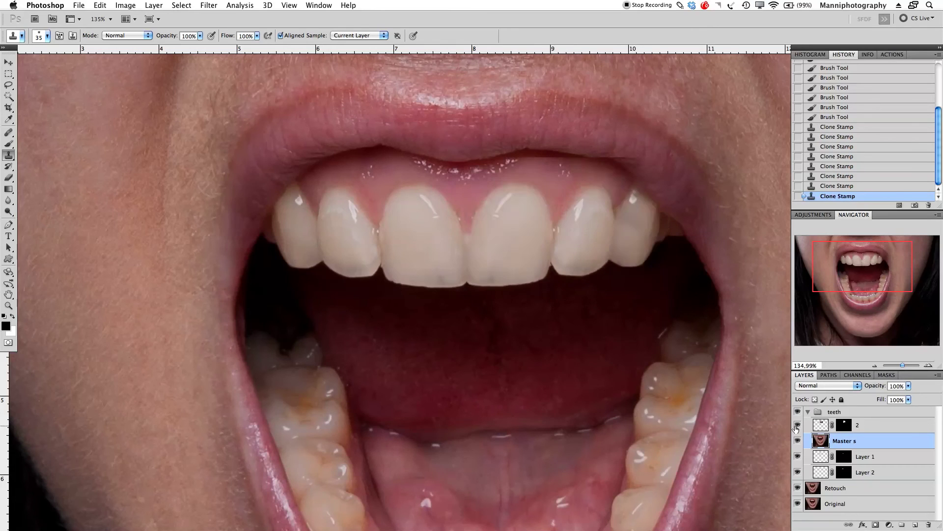
click(797, 425)
click(797, 426)
click(797, 426)
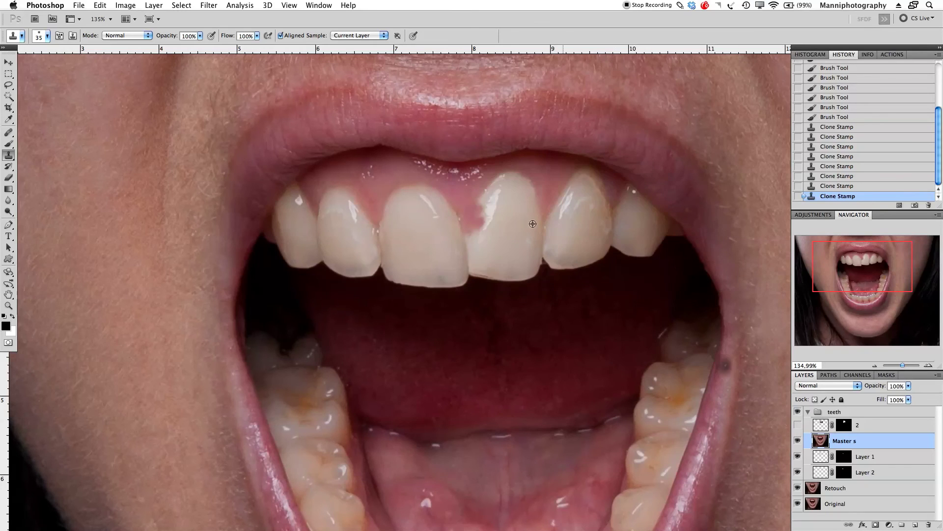
mouse_move(466, 213)
mouse_down()
mouse_move(472, 238)
mouse_move(473, 196)
mouse_up()
click(465, 216)
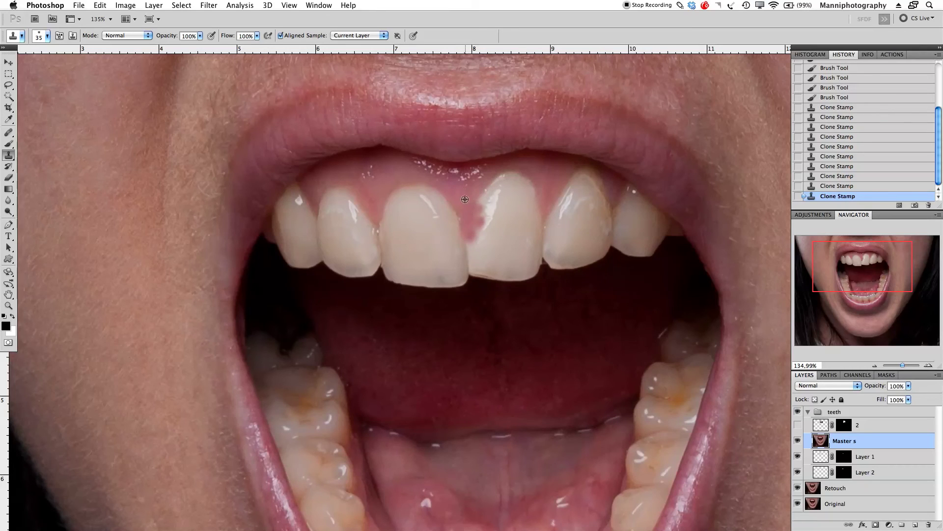
click(471, 208)
click(470, 205)
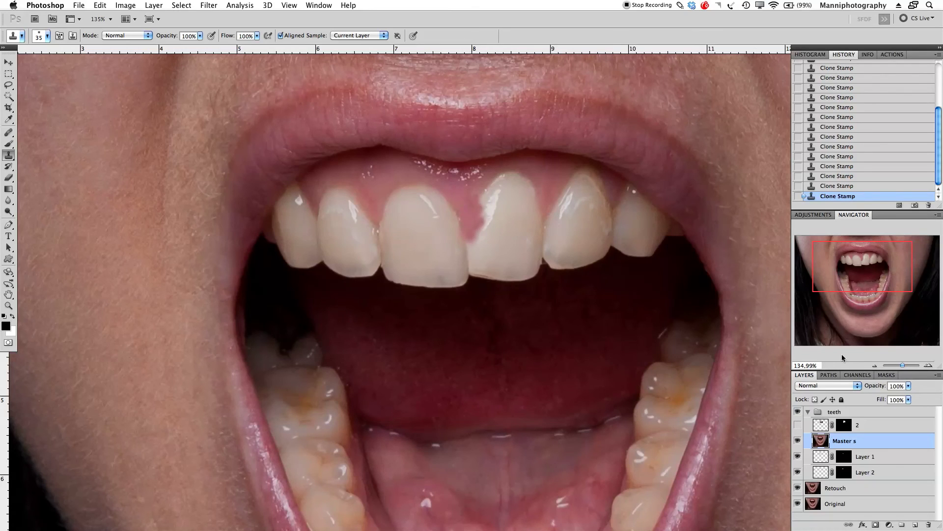
click(798, 425)
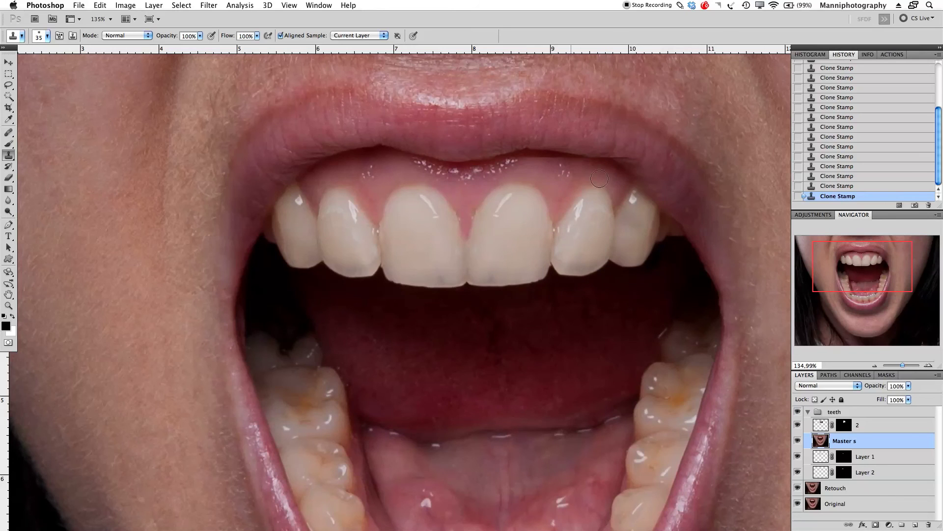
Paint white on layer 2's mask with a size 80 brush at 50% opacity along the upper lip's inner edge right of center.
drag(902, 368, 905, 367)
drag(885, 296, 865, 266)
drag(611, 421, 375, 215)
click(844, 426)
key(x)
key(b)
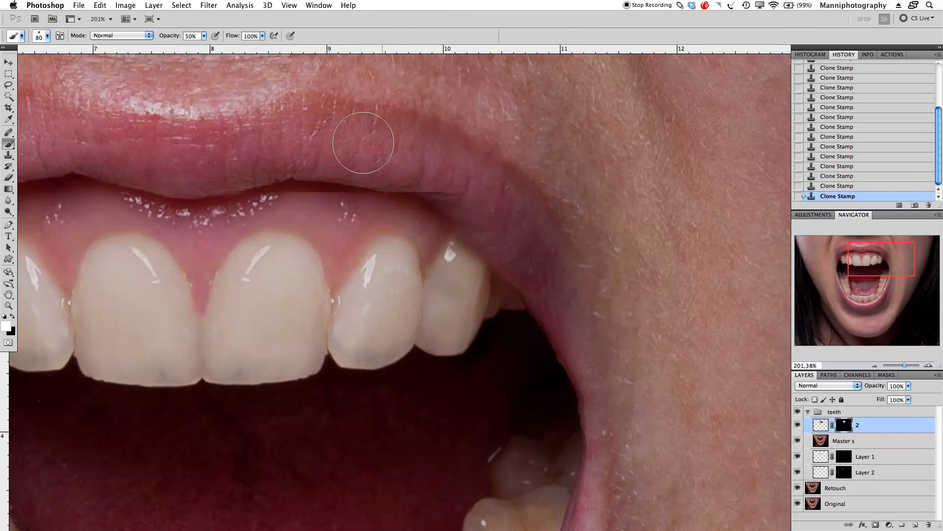
drag(306, 183, 316, 173)
Paint black on layer 2's mask with brushes of size 143 and 50 to hide the hard horizontal line under the upper lip.
key(x)
key(bracketright)
key(bracketright)
drag(387, 195, 369, 190)
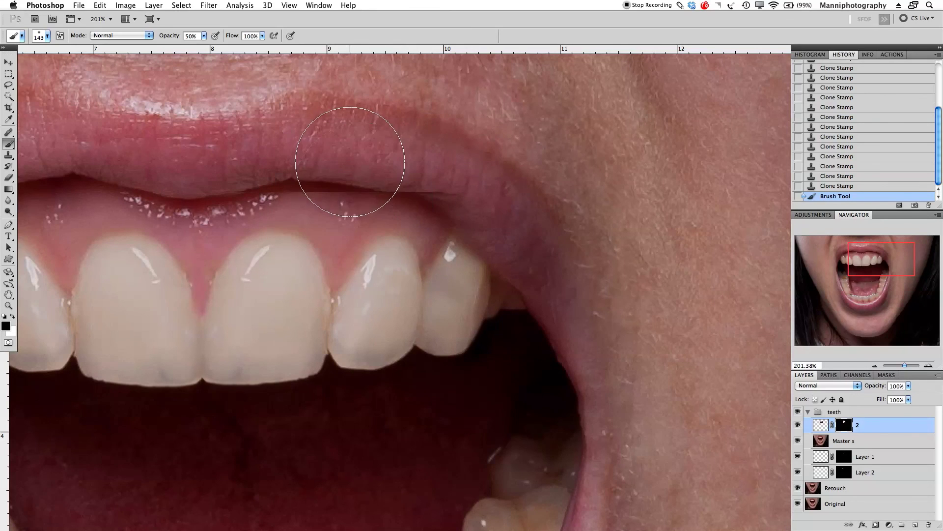
mouse_move(310, 171)
mouse_down()
mouse_move(273, 164)
mouse_move(327, 175)
mouse_move(294, 164)
mouse_up()
click(295, 164)
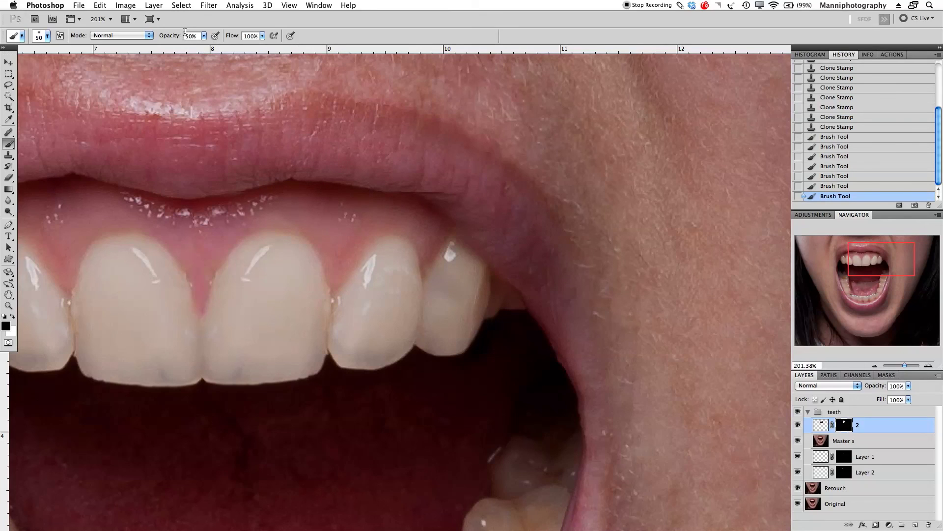
Blend the upper lip's inner edge toward the right mouth corner by painting black on layer 2's mask with a size 45 brush.
key(bracketright)
key(bracketright)
key(bracketleft)
key(bracketleft)
key(bracketleft)
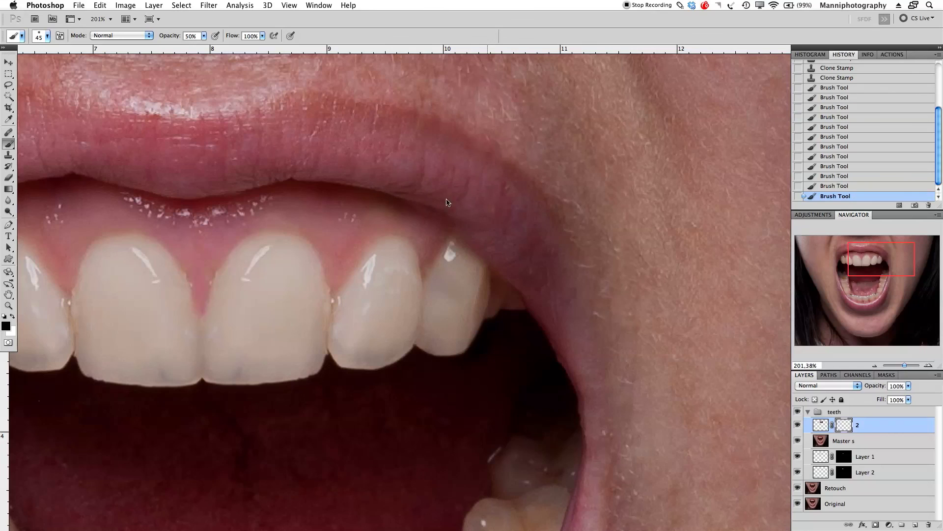
mouse_move(474, 214)
mouse_down()
mouse_move(398, 188)
mouse_move(488, 216)
mouse_up()
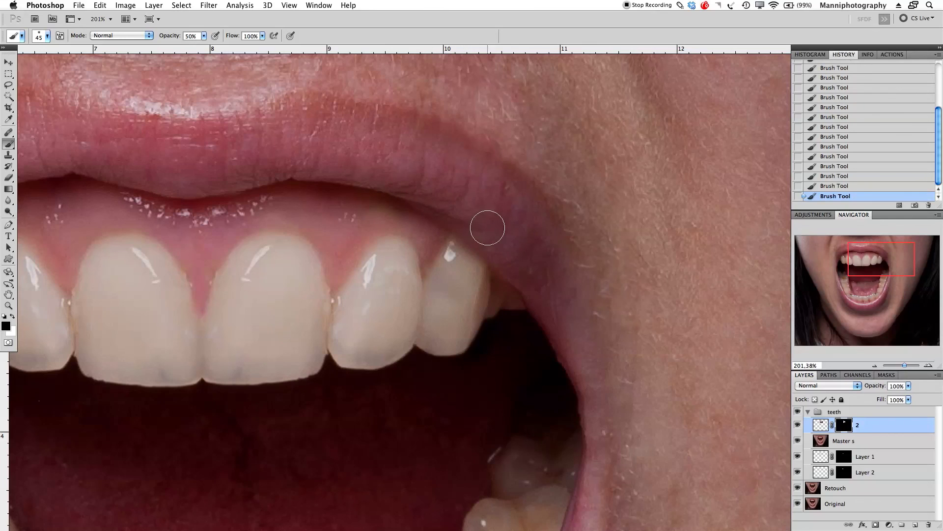
key(bracketright)
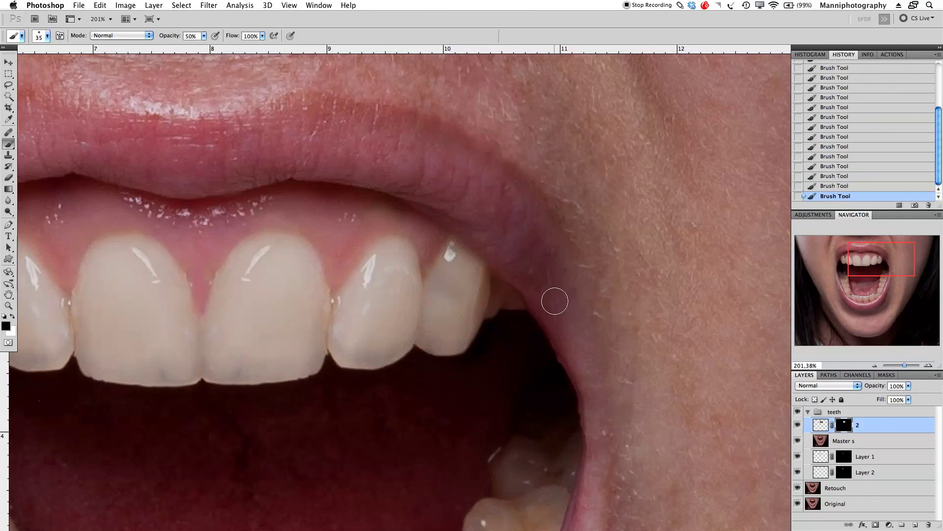
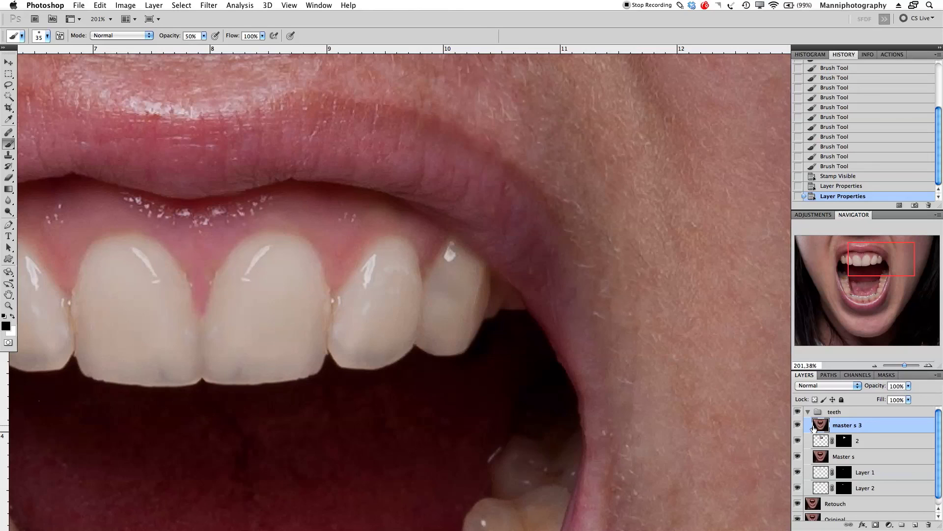
On master s 3, clone dark mouth interior with a size 15 brush over the stray tooth edge beside the last upper right tooth.
drag(905, 366, 907, 365)
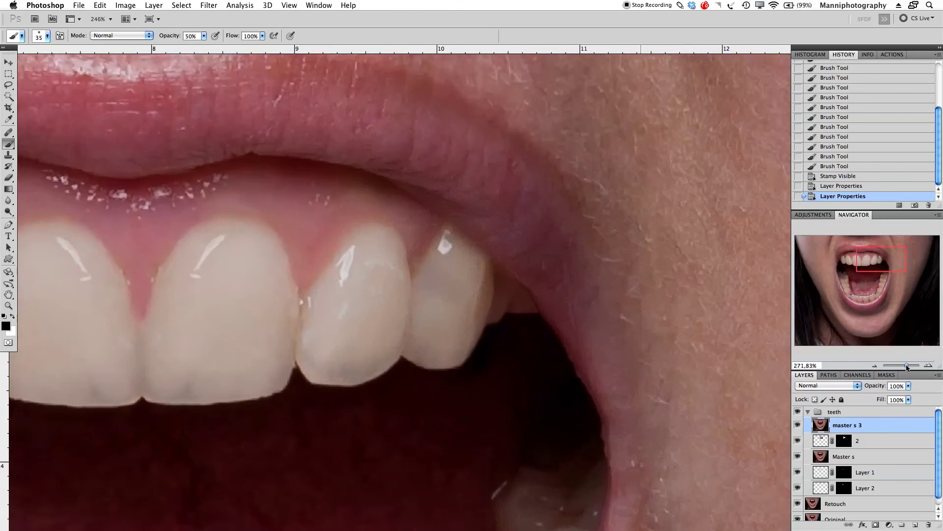
scroll(710, 396, down, 10)
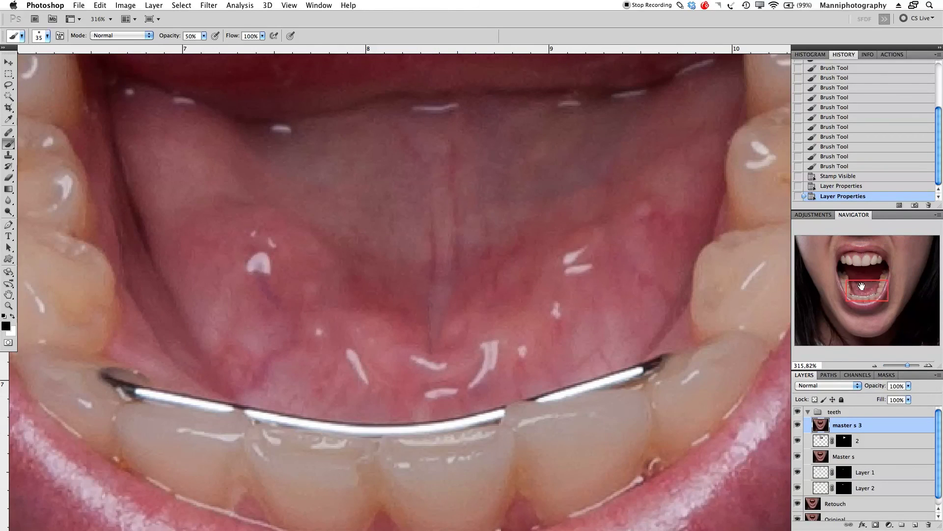
drag(863, 286, 884, 259)
drag(443, 305, 445, 326)
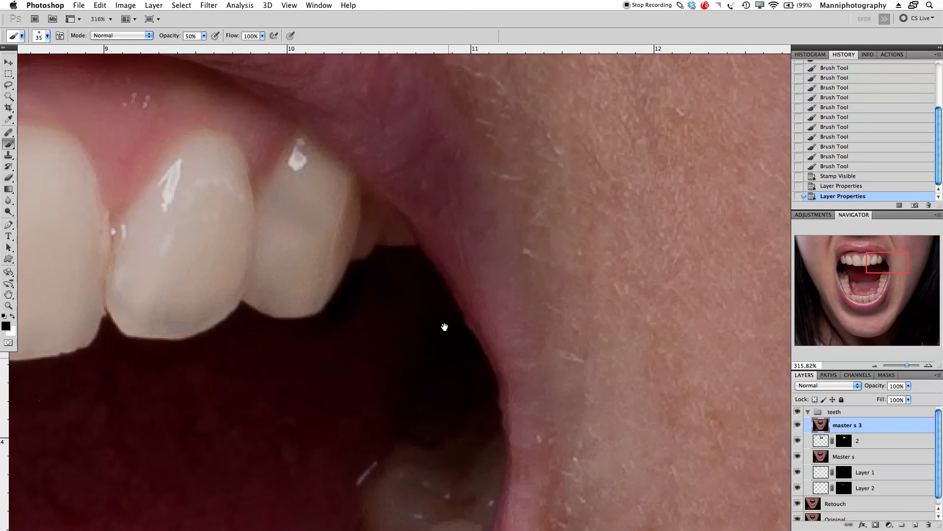
key(s)
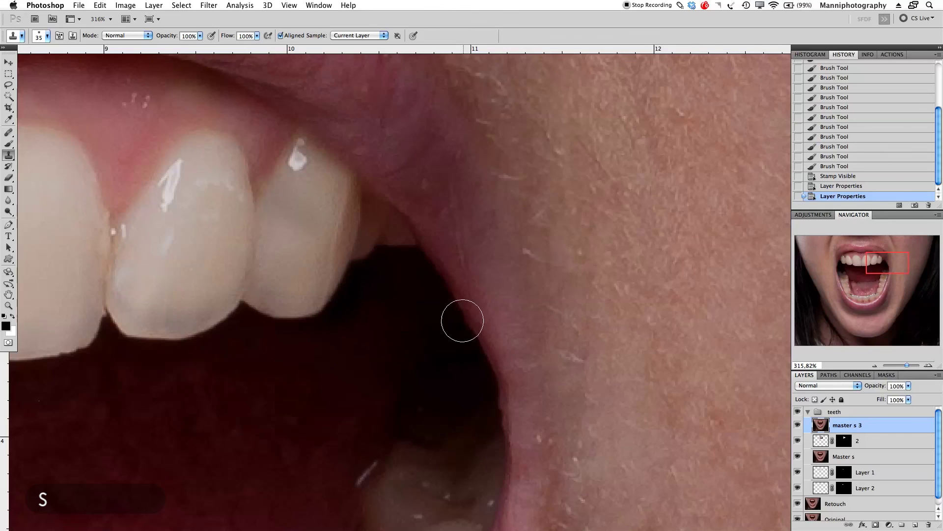
key(bracketleft)
key(bracketleft)
key(bracketleft)
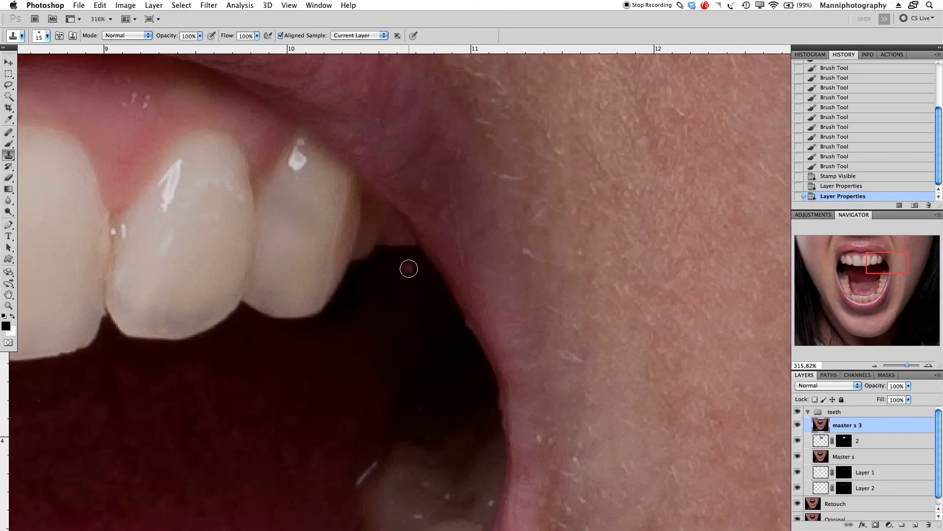
mouse_move(387, 293)
mouse_down()
mouse_move(402, 283)
mouse_move(400, 263)
mouse_up()
key(bracketleft)
mouse_move(383, 250)
mouse_down()
mouse_move(411, 252)
mouse_move(394, 223)
mouse_move(387, 245)
mouse_move(390, 221)
mouse_move(409, 244)
mouse_up()
mouse_move(400, 301)
mouse_down()
mouse_move(417, 273)
mouse_move(398, 263)
mouse_move(385, 233)
mouse_up()
Reduce the Clone Stamp opacity to 54% and soften the cloned edge where the dark gap meets the lip beside the last upper tooth.
drag(167, 35, 143, 36)
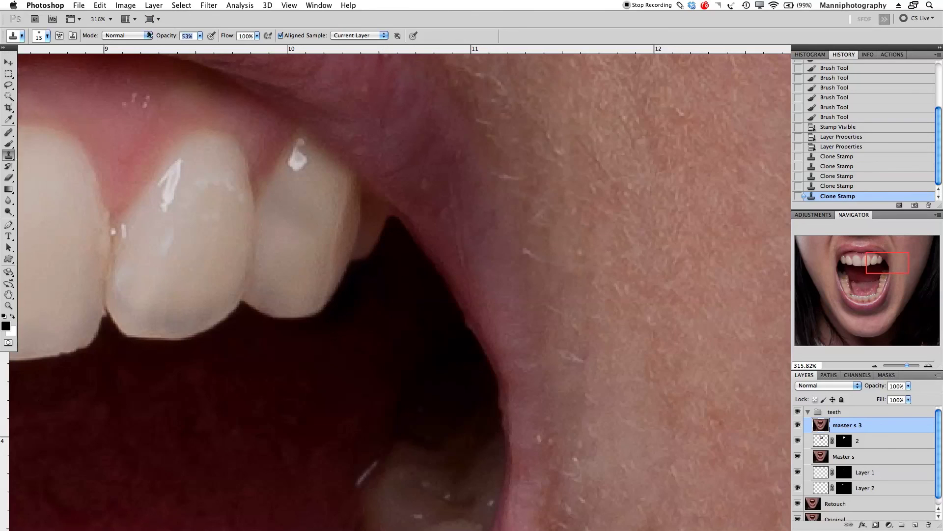
mouse_move(398, 238)
mouse_down()
mouse_move(389, 217)
mouse_move(425, 271)
mouse_move(398, 233)
mouse_move(399, 254)
mouse_move(389, 219)
mouse_up()
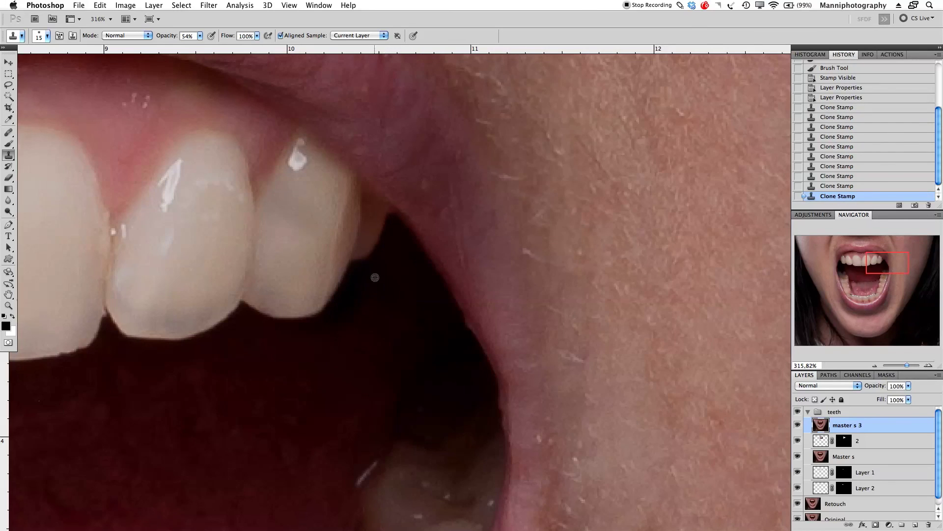
Collapse the teeth group and toggle its visibility to compare the whole mouth with and without the tooth retouching, leaving the group shown.
drag(907, 365, 899, 367)
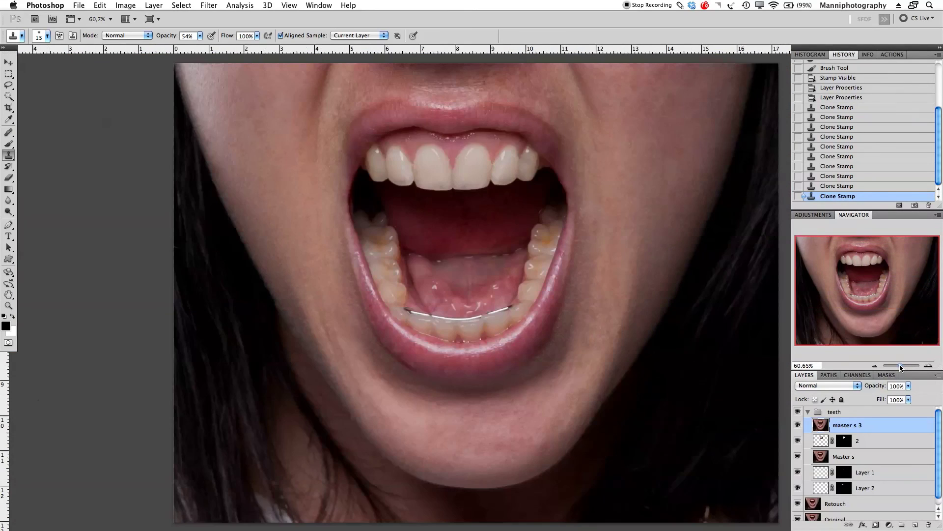
drag(610, 314, 606, 318)
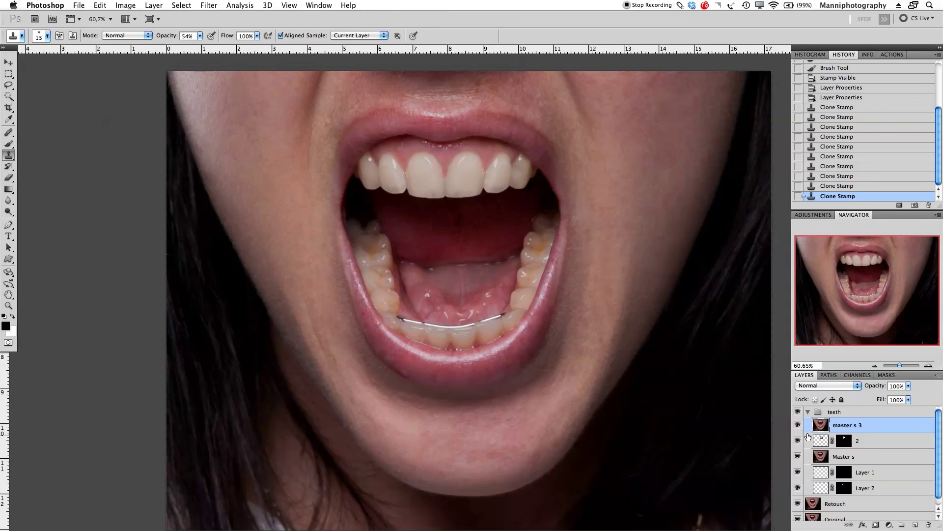
click(809, 412)
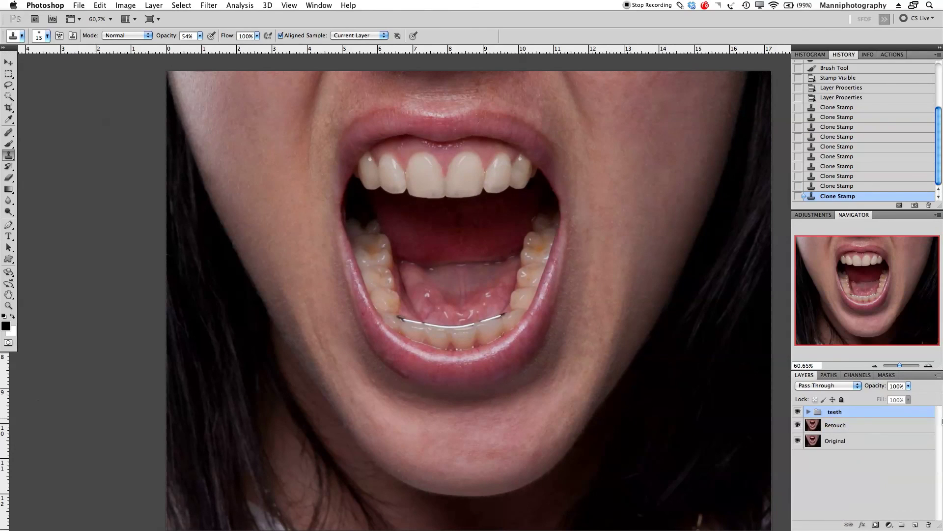
click(798, 412)
click(798, 412)
click(798, 413)
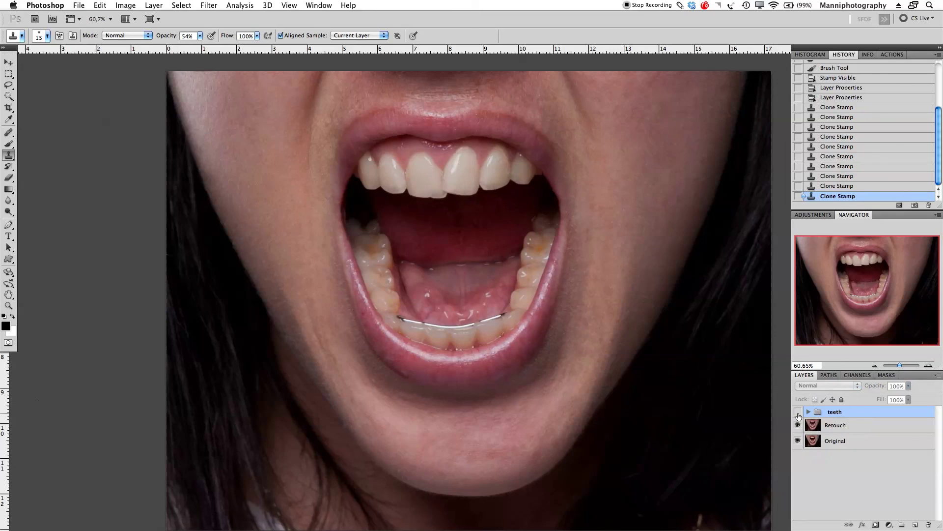
click(798, 413)
click(798, 413)
click(798, 413)
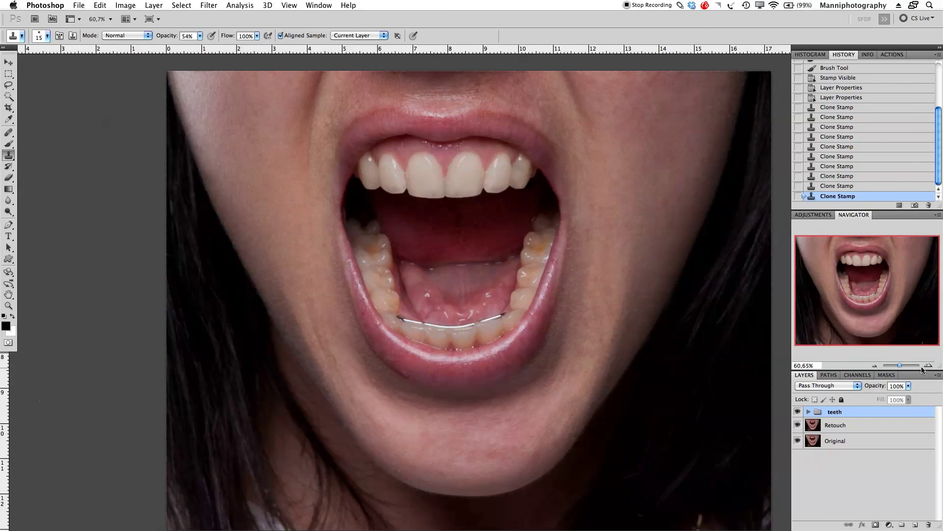
drag(900, 366, 897, 366)
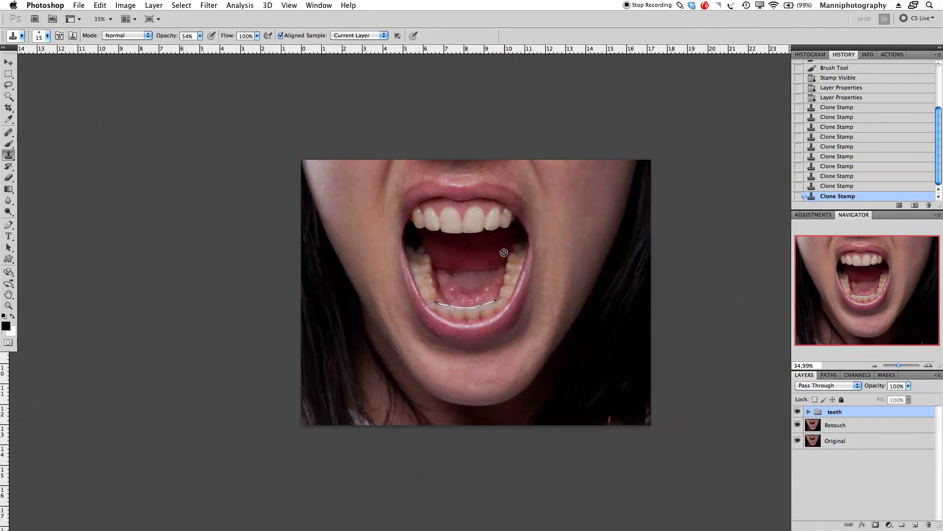
drag(488, 266, 399, 269)
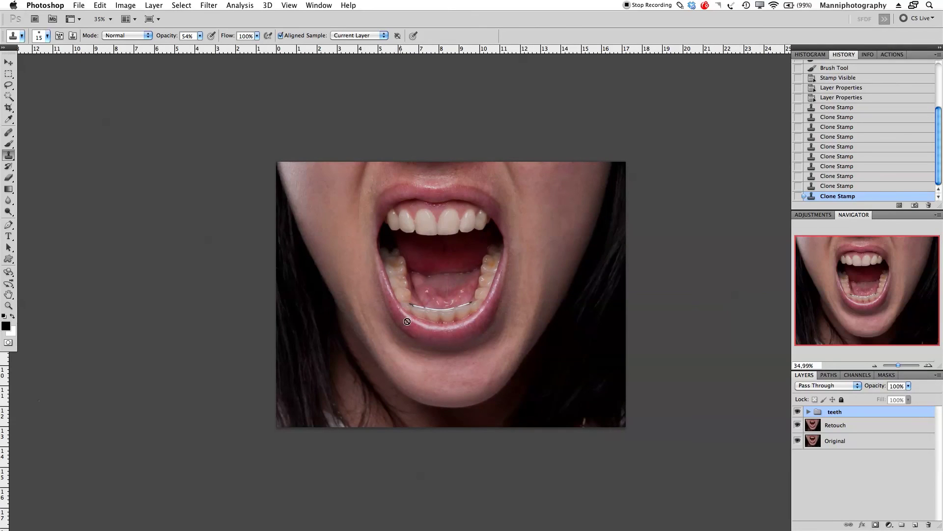